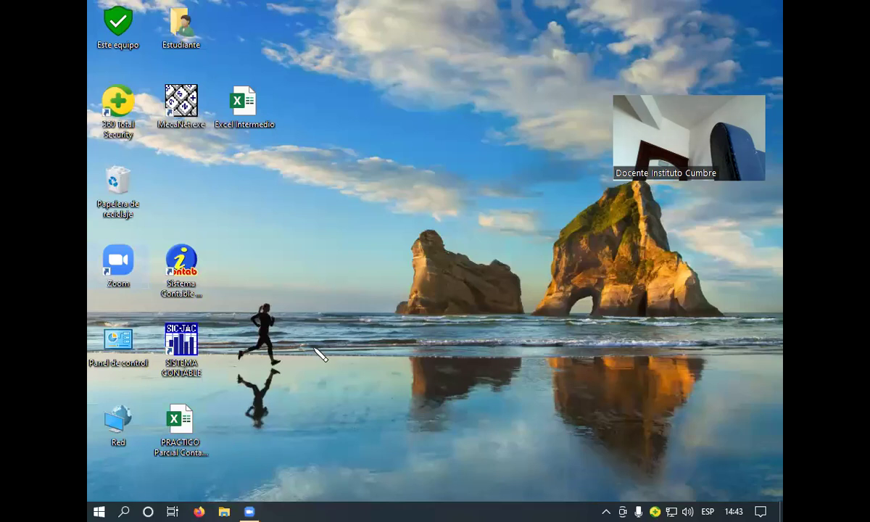
Step: Launch Excel by running 'excel' from the Windows Run box
{"action": "key", "text": "super+r"}
{"action": "type", "text": "excel"}
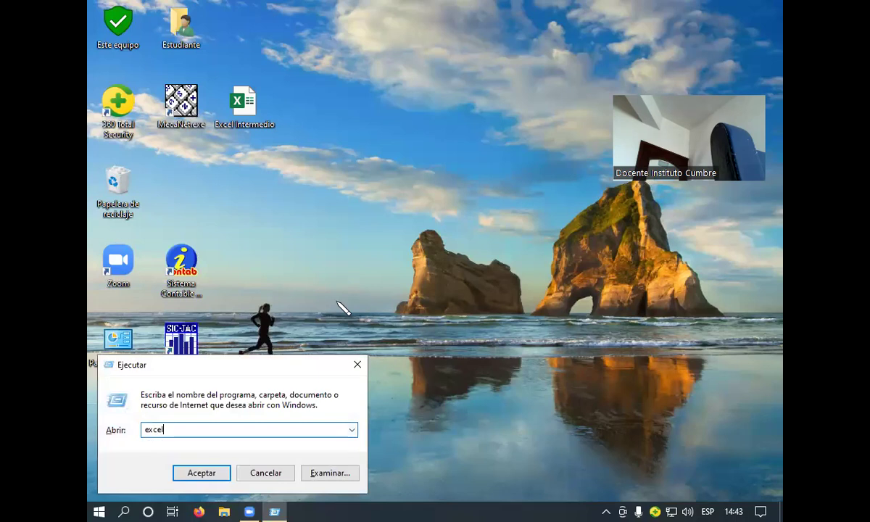
{"action": "key", "text": "Return"}
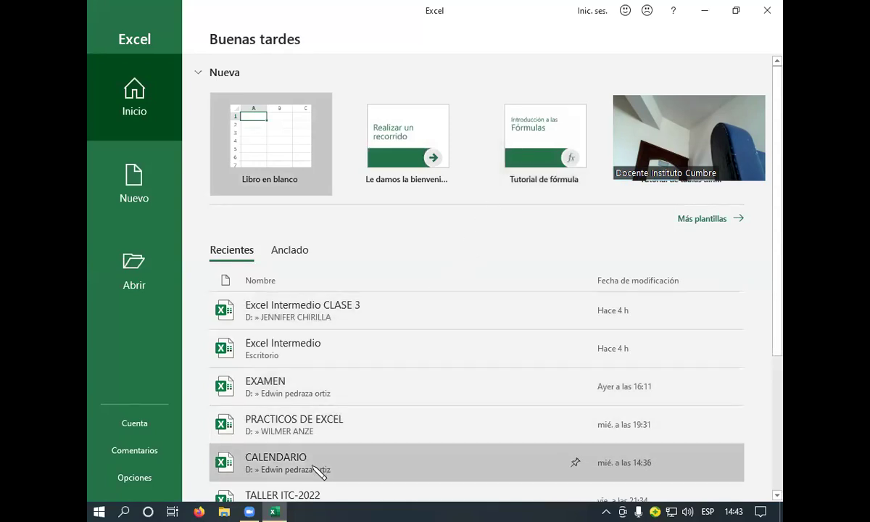
{"action": "mouse_move", "coordinate": [341, 464]}
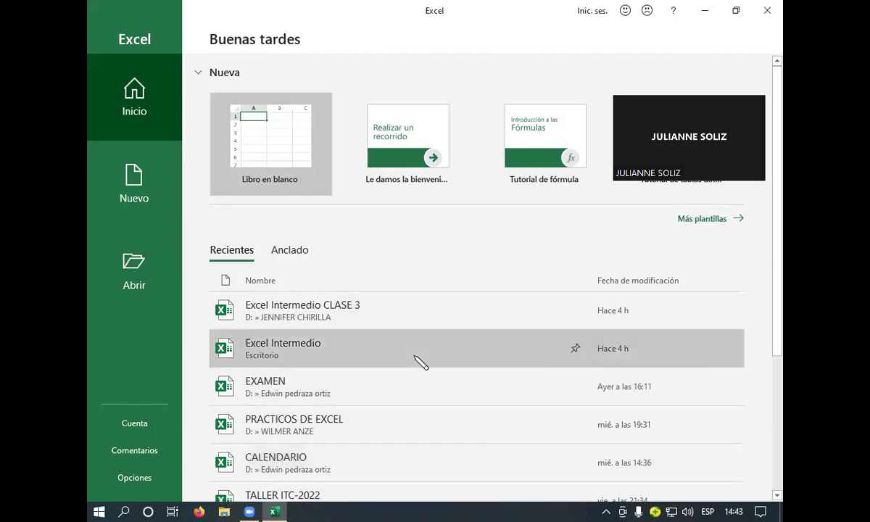
Step: Open the recent CALENDARIO workbook and cycle through its sheets to LINEA AEREA
{"action": "left_click", "coordinate": [338, 481]}
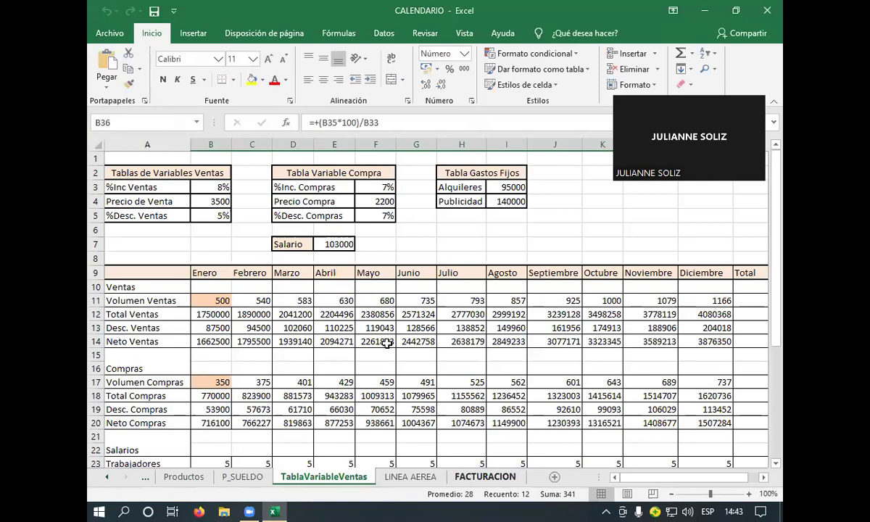
{"action": "key", "text": "ctrl+Page_Down"}
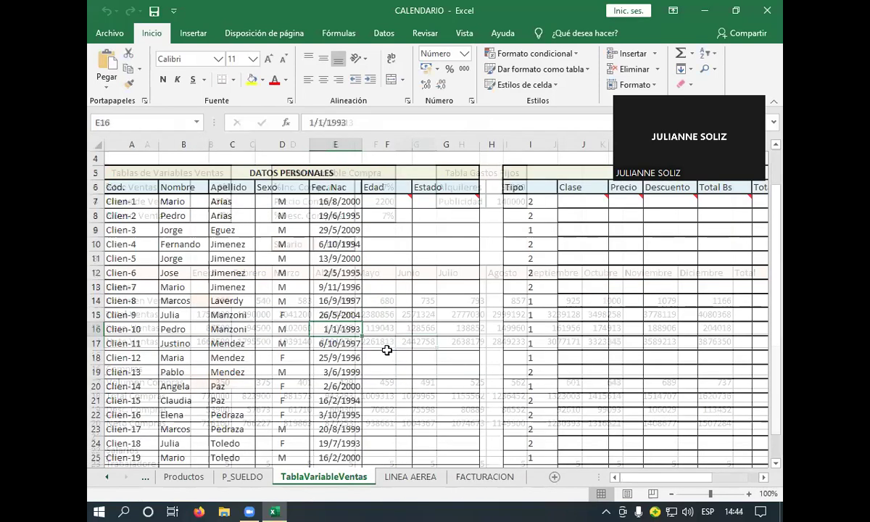
{"action": "key", "text": "ctrl+Page_Down"}
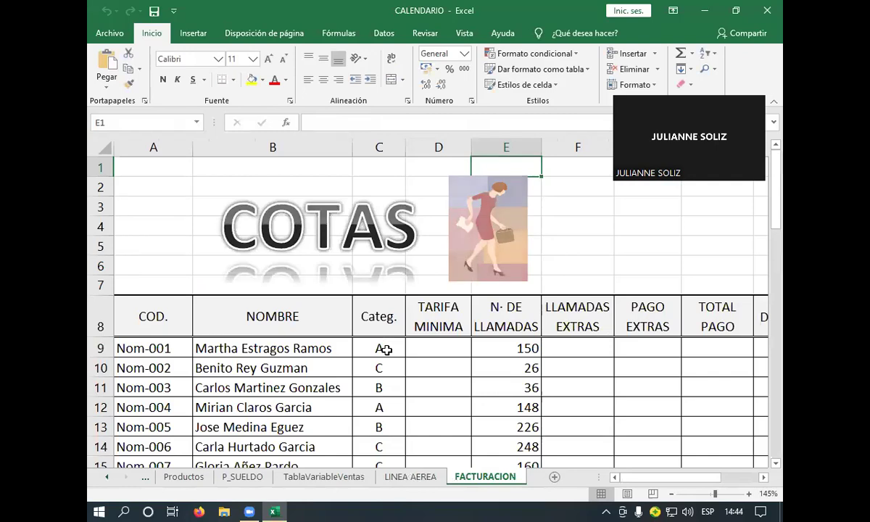
{"action": "key", "text": "ctrl+Page_Up"}
{"action": "key", "text": "ctrl+Page_Up"}
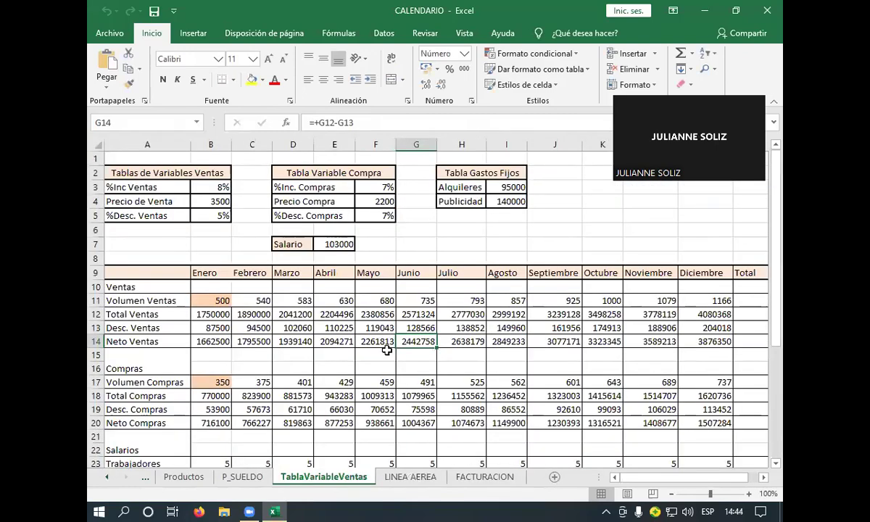
{"action": "key", "text": "ctrl+Page_Up"}
{"action": "key", "text": "ctrl+Page_Up"}
{"action": "key", "text": "ctrl+Page_Up"}
{"action": "key", "text": "ctrl+Page_Down"}
{"action": "key", "text": "ctrl+Page_Down"}
{"action": "key", "text": "ctrl+Page_Down"}
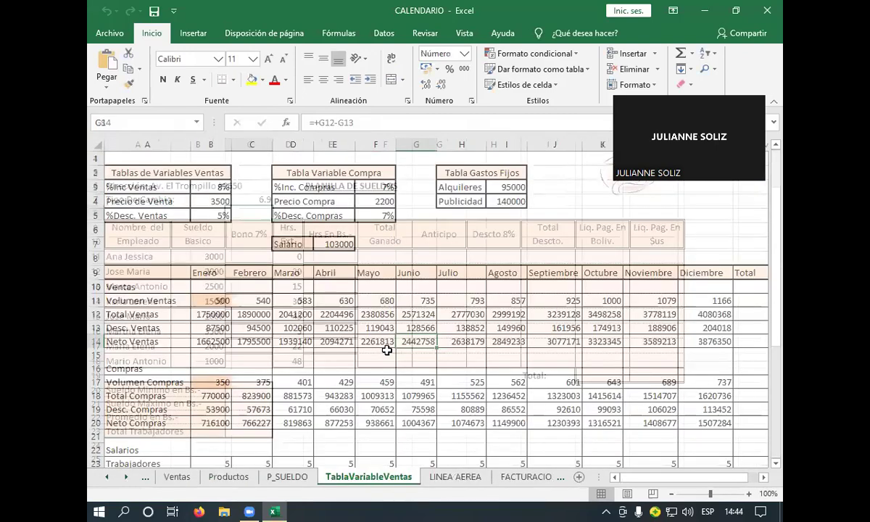
{"action": "key", "text": "ctrl+Page_Down"}
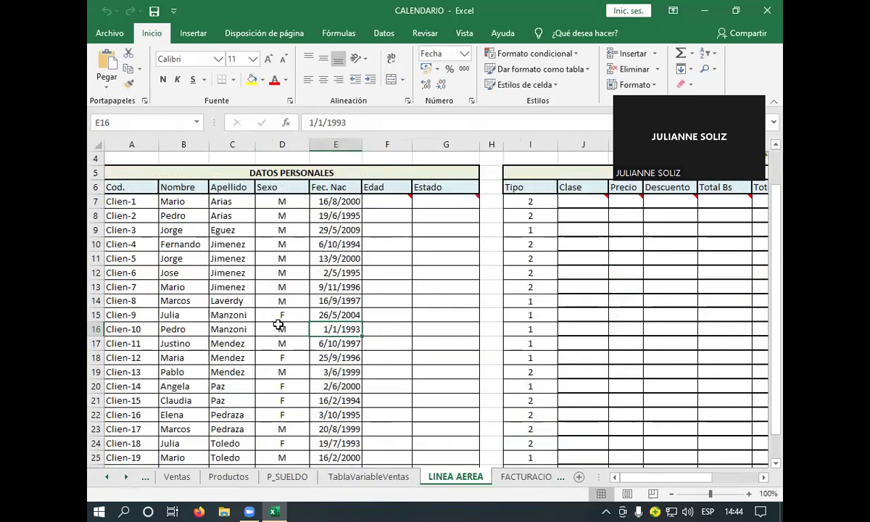
{"action": "scroll", "coordinate": [261, 311], "scroll_direction": "down", "scroll_amount": 2}
{"action": "scroll", "coordinate": [279, 323], "scroll_direction": "up", "scroll_amount": 2}
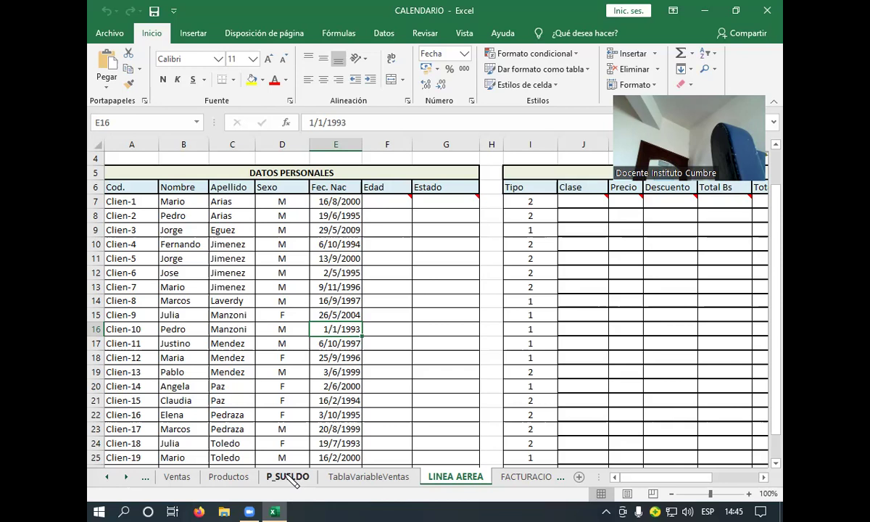
Step: Minimize Excel and browse the folder list on DATOS (D:) via the Estudiante folder
{"action": "left_click", "coordinate": [707, 10]}
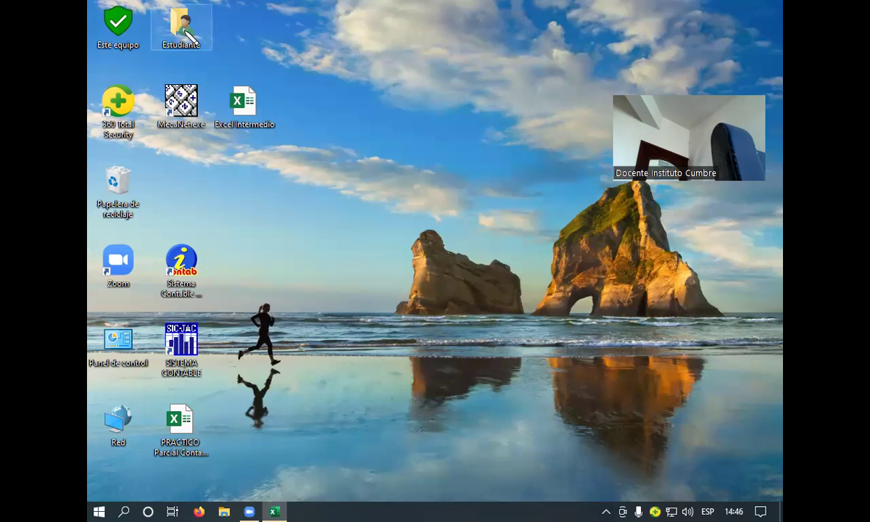
{"action": "double_click", "coordinate": [183, 33]}
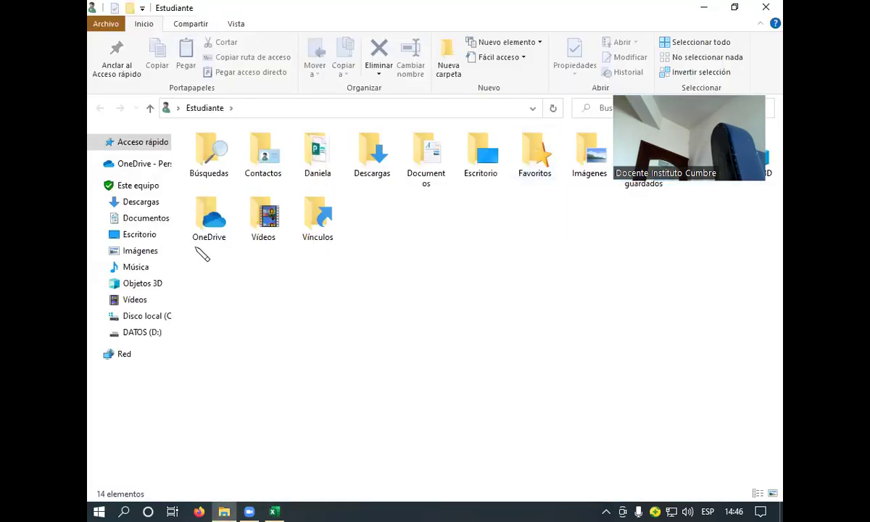
{"action": "mouse_move", "coordinate": [136, 267]}
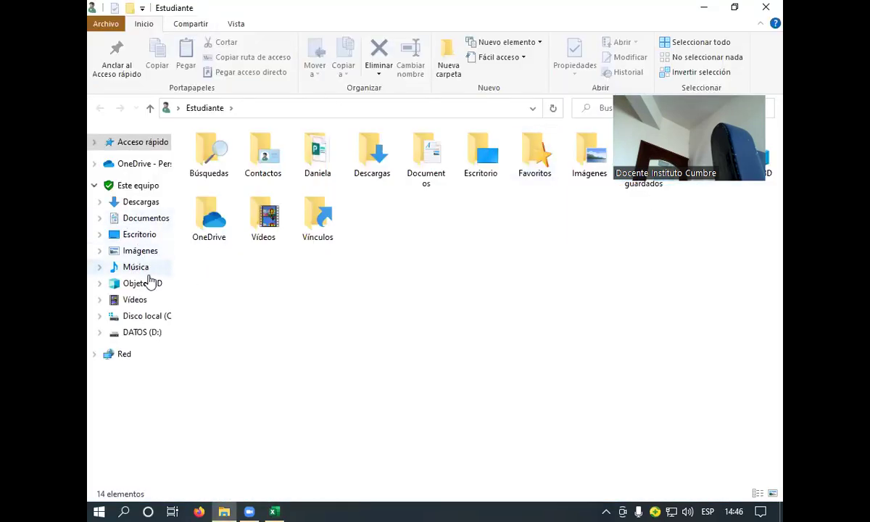
{"action": "left_click", "coordinate": [144, 331]}
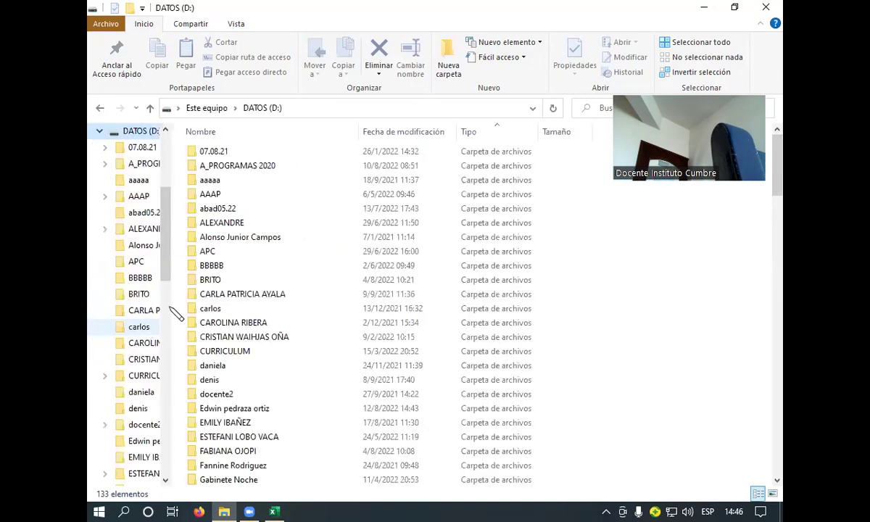
{"action": "scroll", "coordinate": [218, 319], "scroll_direction": "down", "scroll_amount": 2}
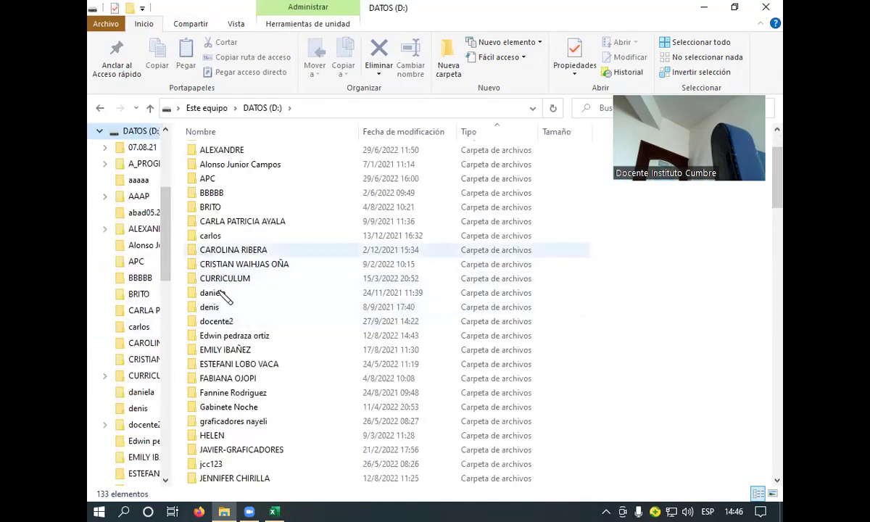
{"action": "scroll", "coordinate": [236, 449], "scroll_direction": "down", "scroll_amount": 1}
{"action": "scroll", "coordinate": [236, 449], "scroll_direction": "down", "scroll_amount": 1}
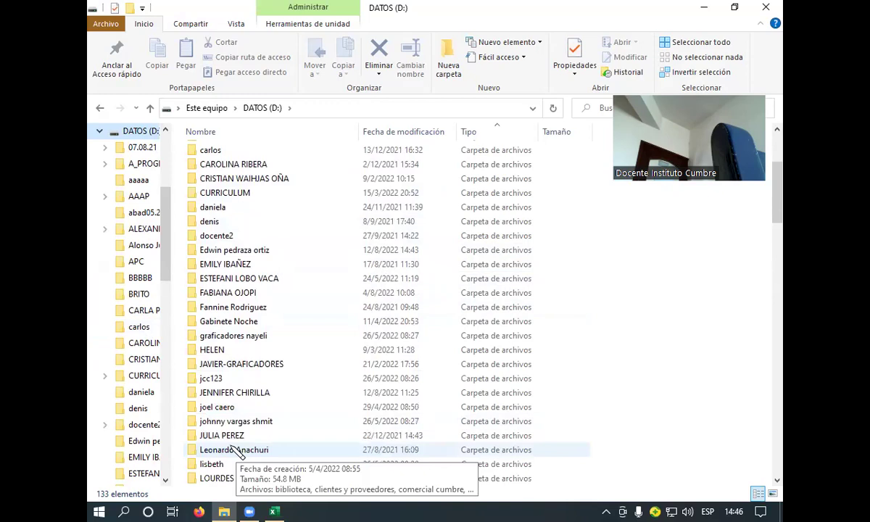
{"action": "scroll", "coordinate": [236, 450], "scroll_direction": "down", "scroll_amount": 2}
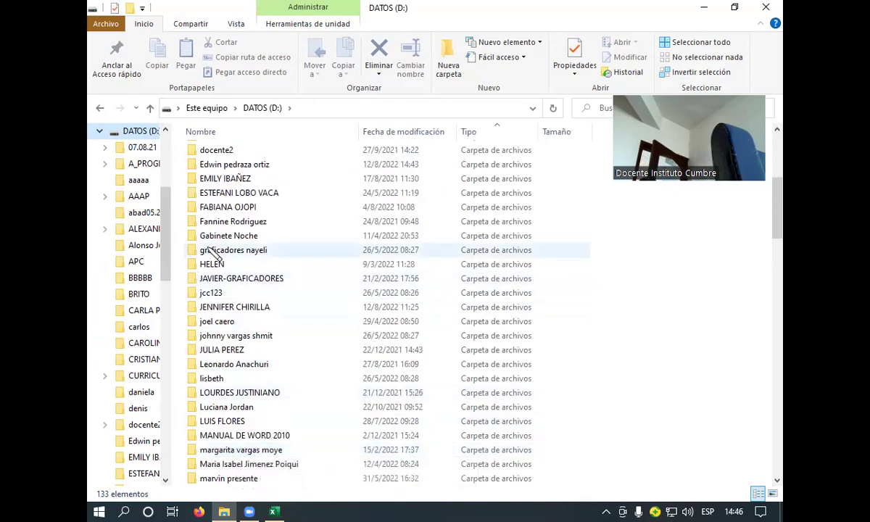
{"action": "scroll", "coordinate": [216, 252], "scroll_direction": "up", "scroll_amount": 3}
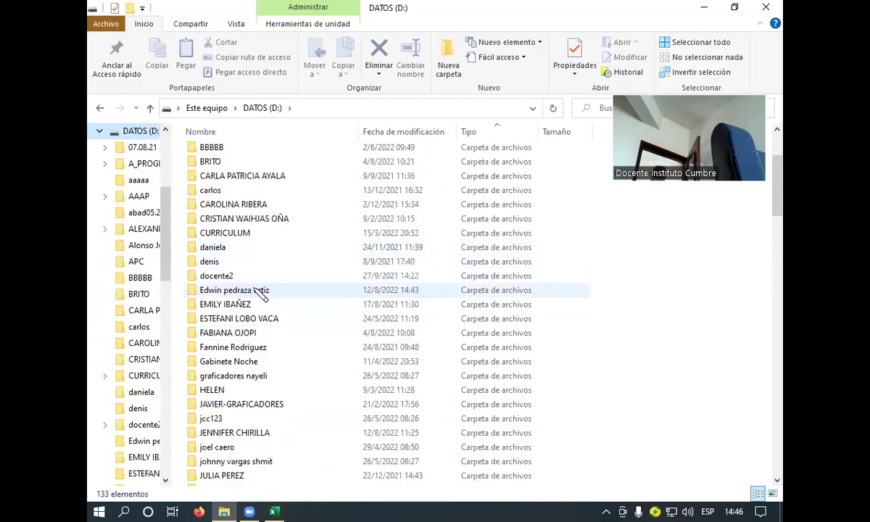
Step: Open the student's personal folder and launch the EXAMEN workbook from it
{"action": "double_click", "coordinate": [261, 291]}
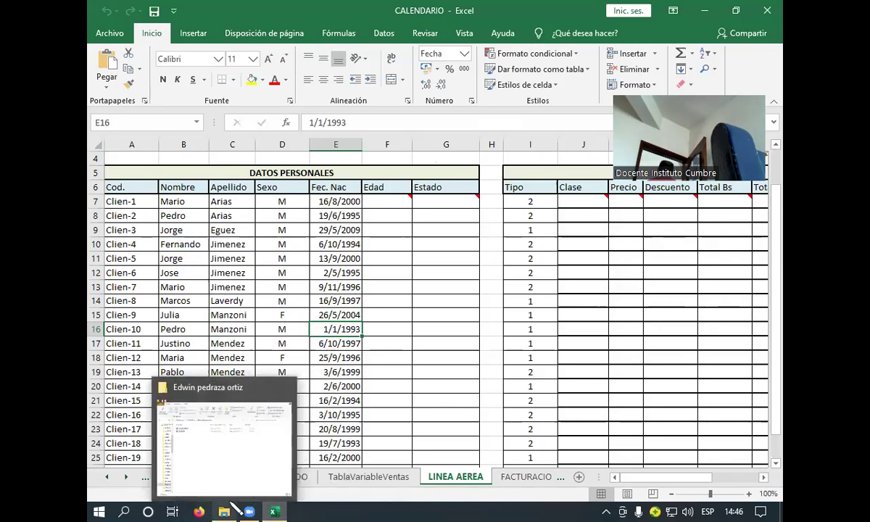
{"action": "mouse_move", "coordinate": [224, 512]}
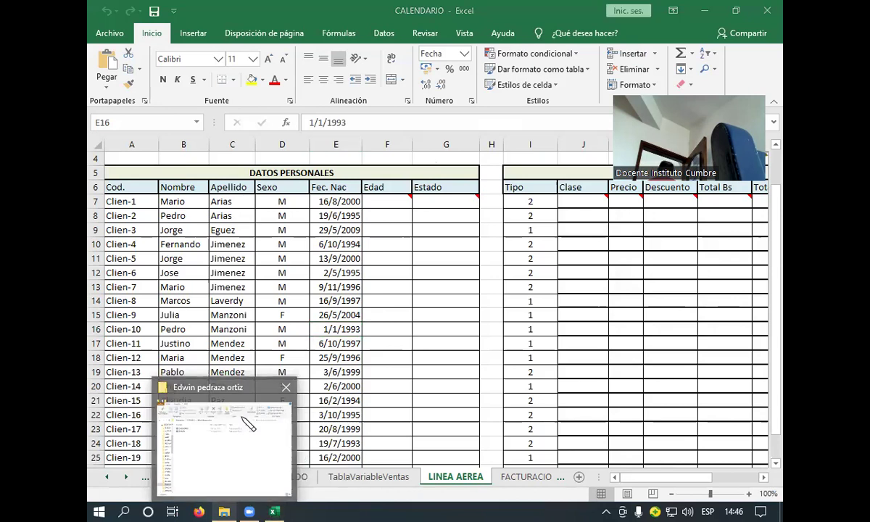
{"action": "left_click", "coordinate": [247, 424]}
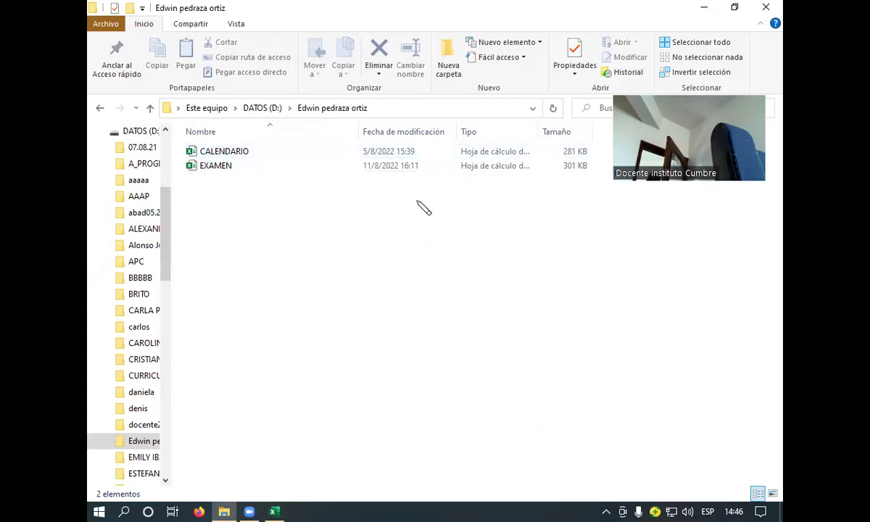
{"action": "double_click", "coordinate": [286, 165]}
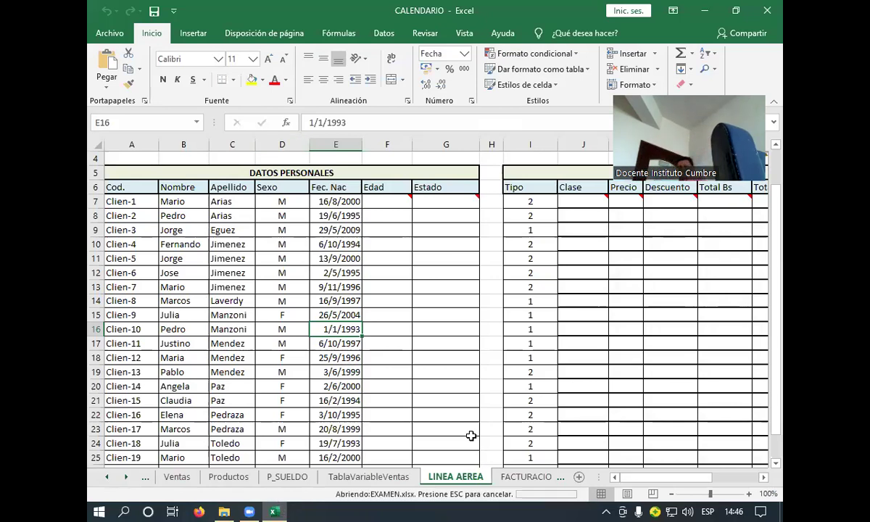
Step: Switch EXAMEN.xlsx to its LINEA AEREA passenger sheet
{"action": "left_click", "coordinate": [540, 479]}
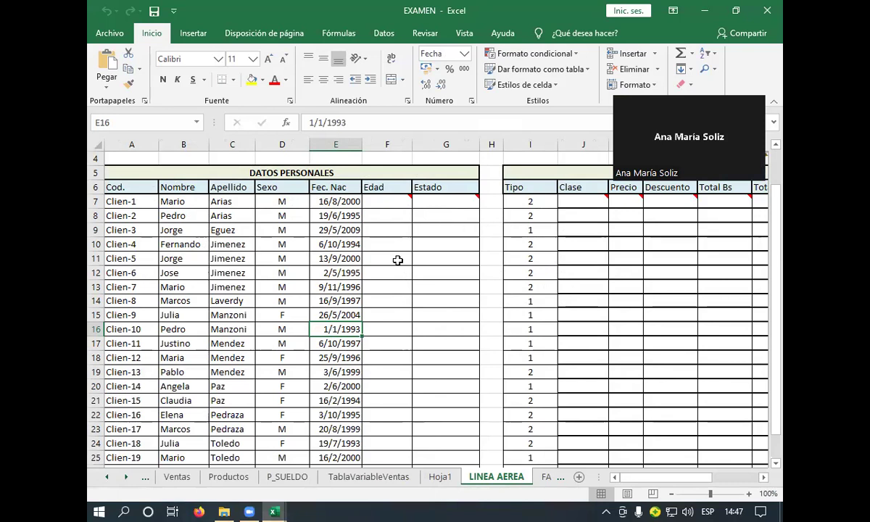
{"action": "scroll", "coordinate": [392, 261], "scroll_direction": "down", "scroll_amount": 4}
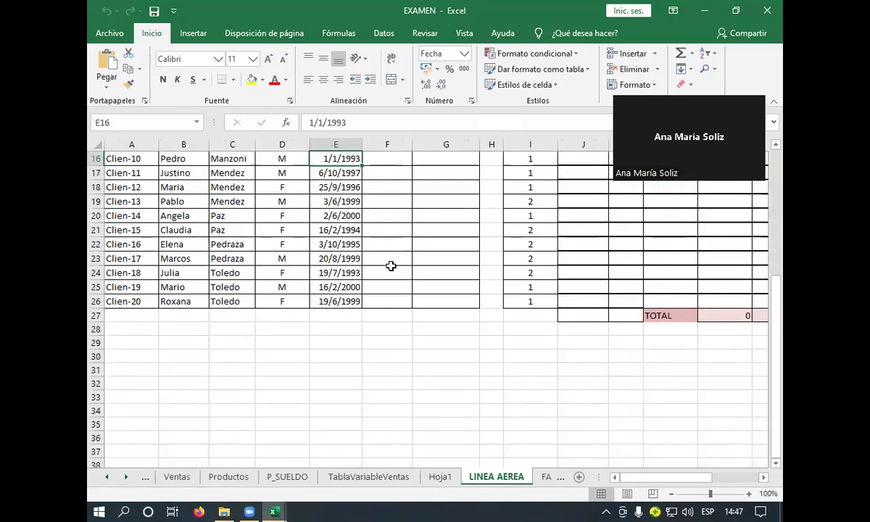
{"action": "scroll", "coordinate": [366, 283], "scroll_direction": "up", "scroll_amount": 1}
{"action": "scroll", "coordinate": [368, 284], "scroll_direction": "up", "scroll_amount": 4}
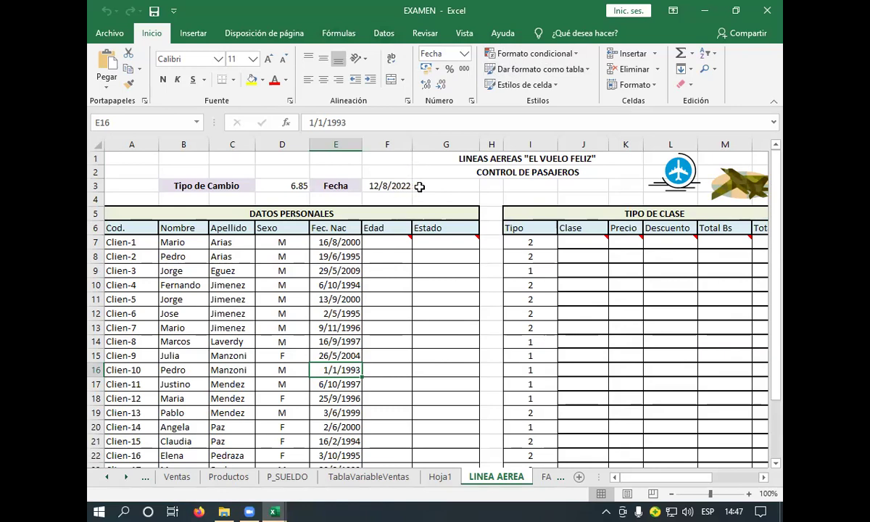
{"action": "left_click", "coordinate": [404, 185]}
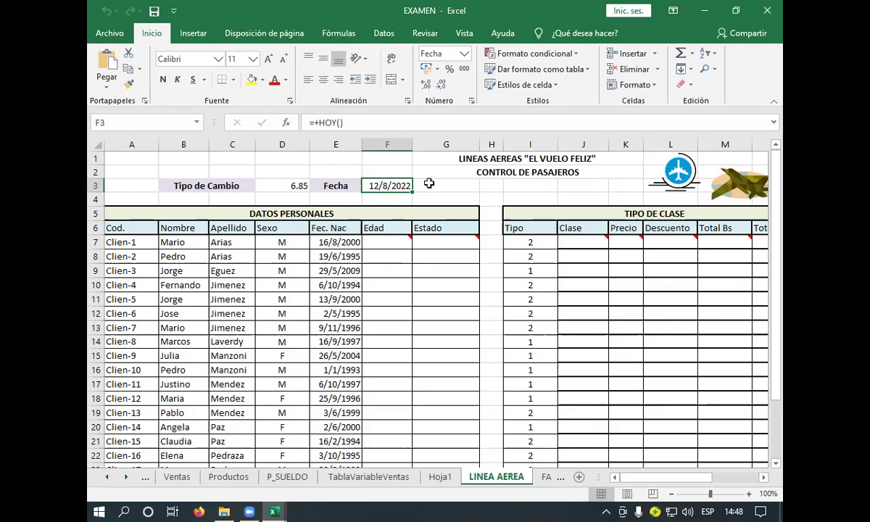
{"action": "double_click", "coordinate": [368, 186]}
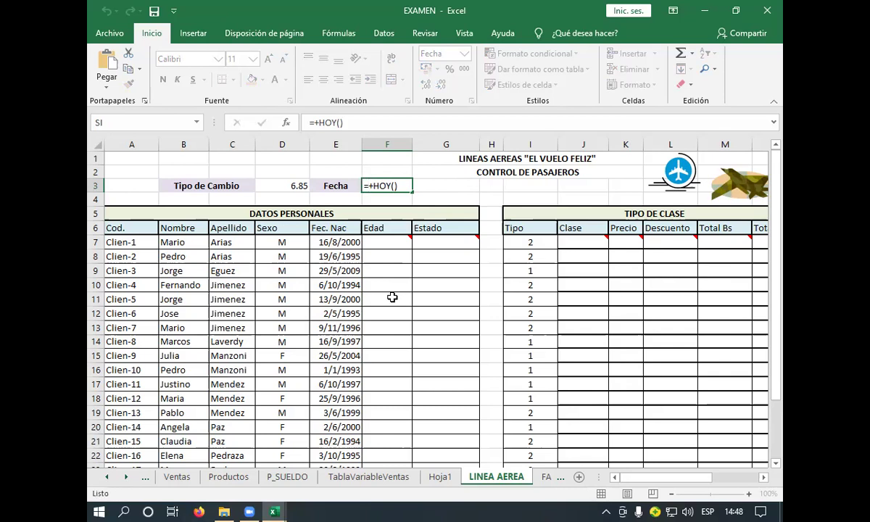
{"action": "key", "text": "Return"}
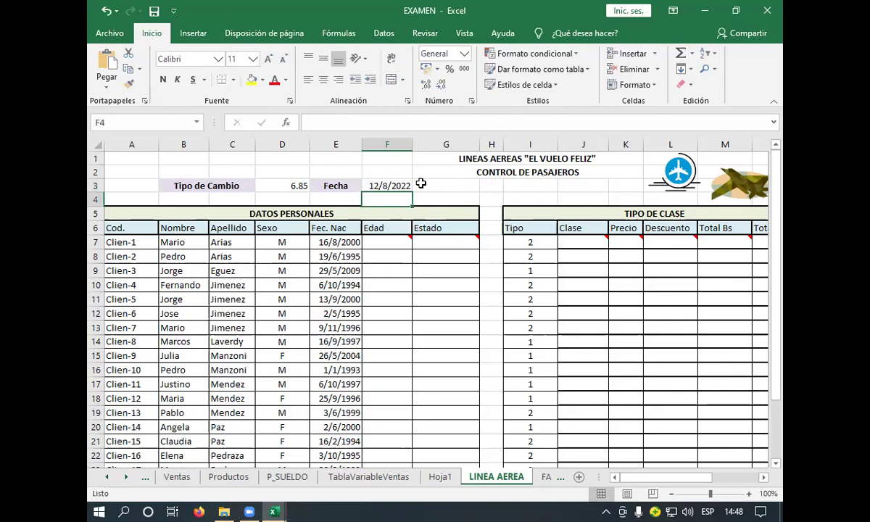
{"action": "left_click", "coordinate": [427, 187]}
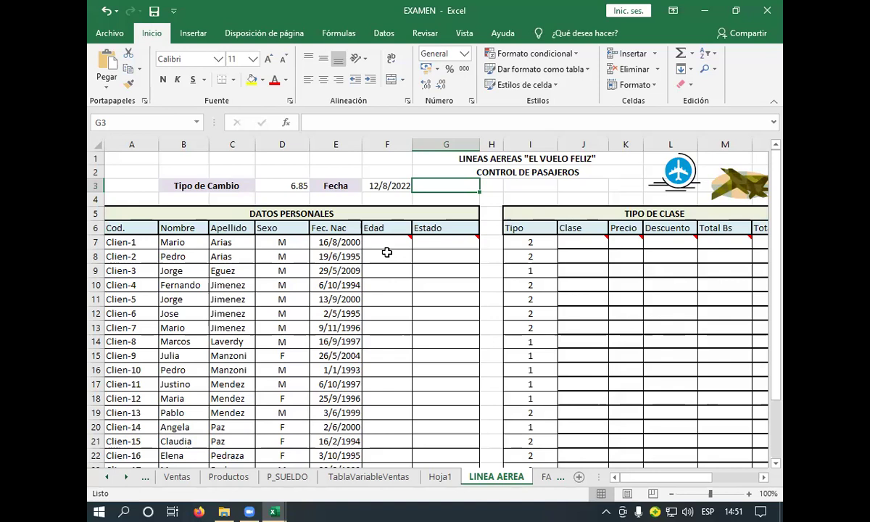
Step: Select Edad cell F7 and begin a formula with +
{"action": "left_click", "coordinate": [389, 240]}
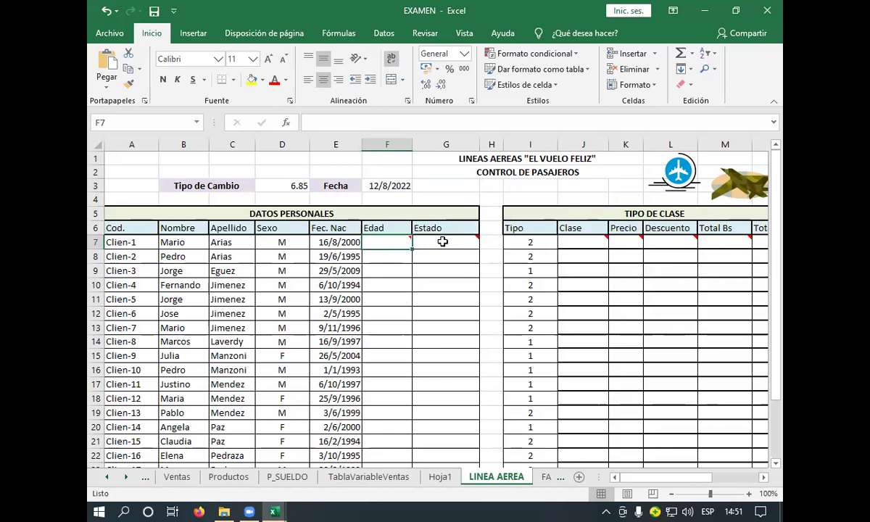
{"action": "mouse_move", "coordinate": [387, 242]}
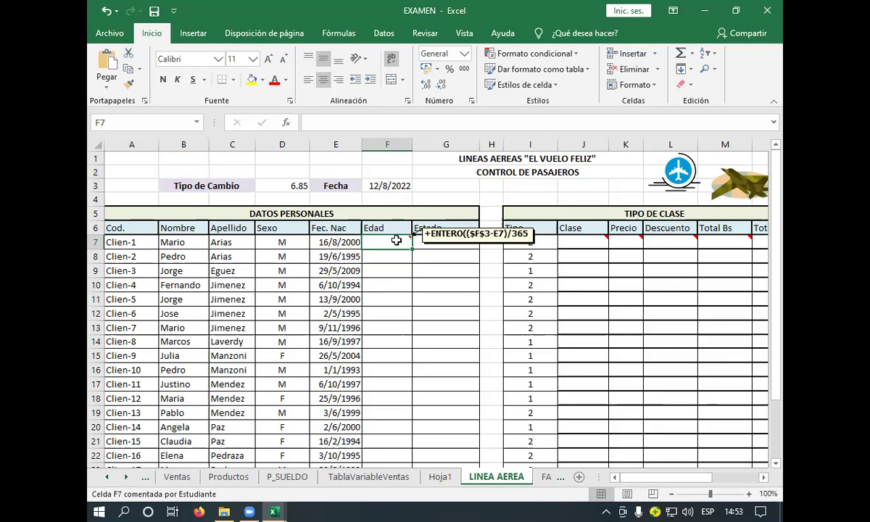
{"action": "type", "text": "+"}
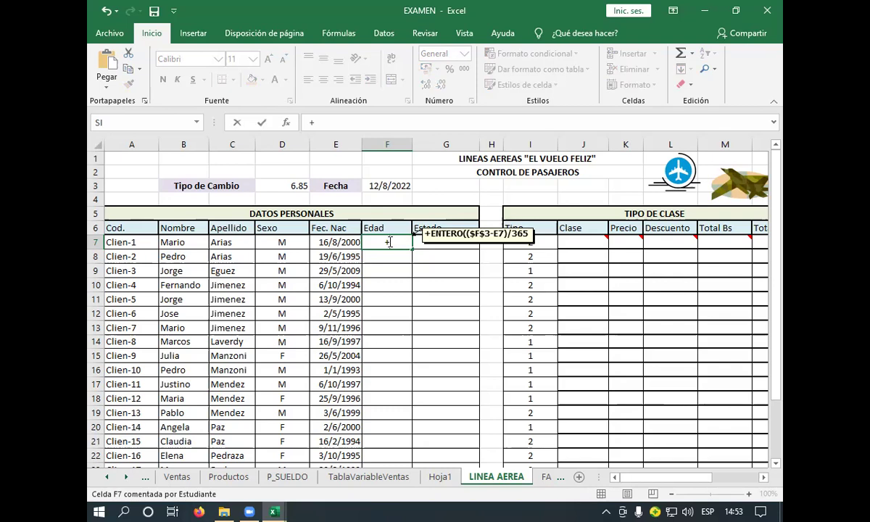
Step: Enter +ENTERO(( in F7 using the ENTERO autocomplete suggestion
{"action": "type", "text": "ENT"}
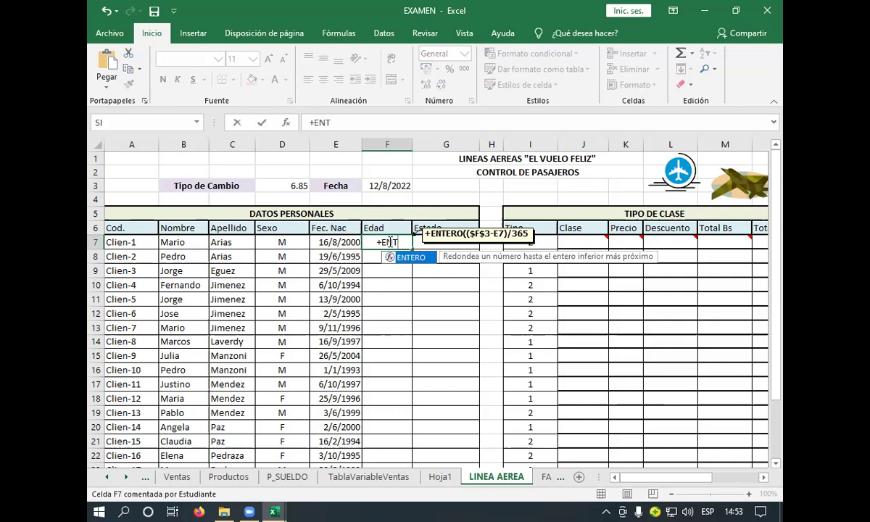
{"action": "type", "text": "ERO"}
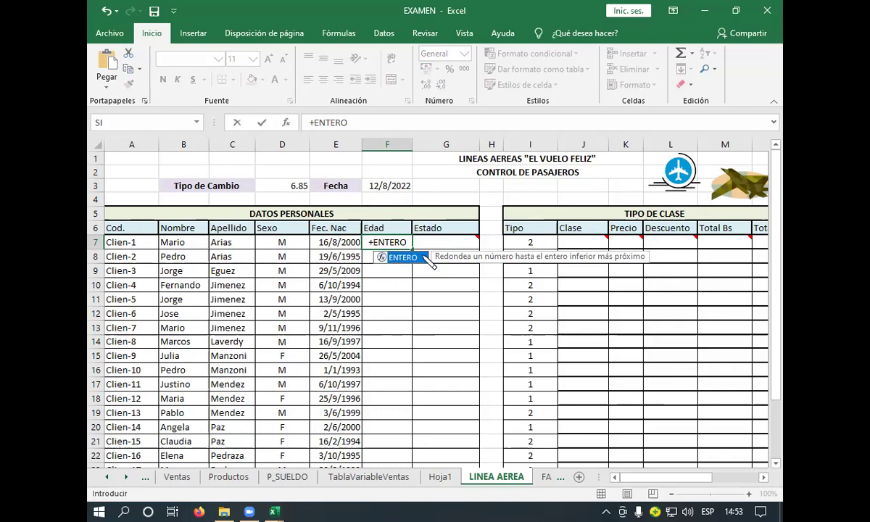
{"action": "double_click", "coordinate": [426, 256]}
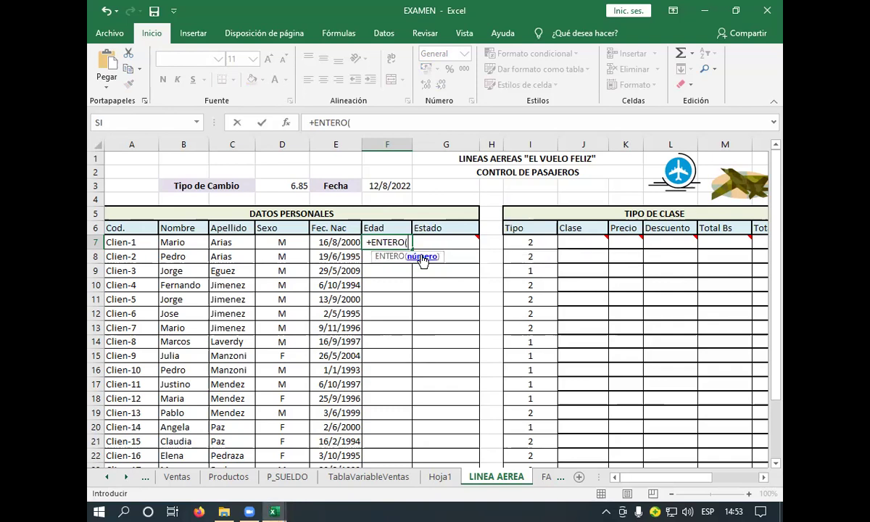
{"action": "type", "text": "("}
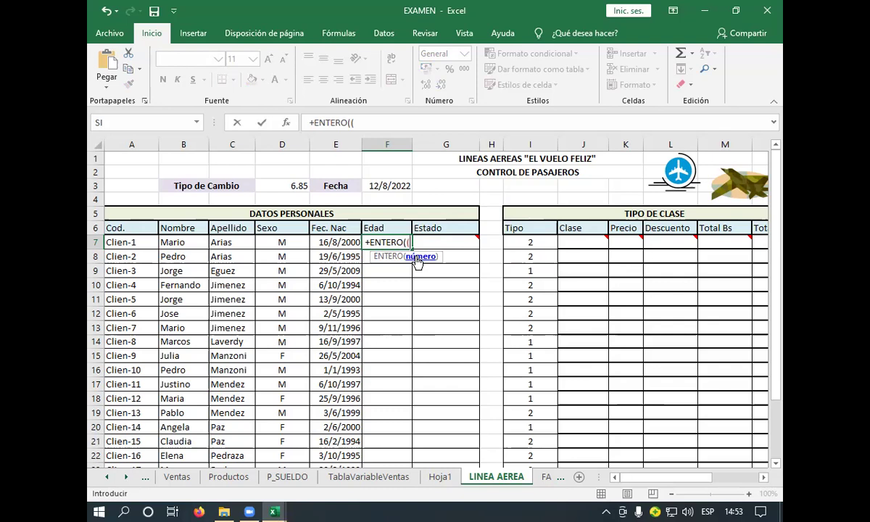
Step: Complete F7 as +ENTERO(($F$3-E7)/365) with F3 absolute, giving age 22
{"action": "left_click", "coordinate": [382, 185]}
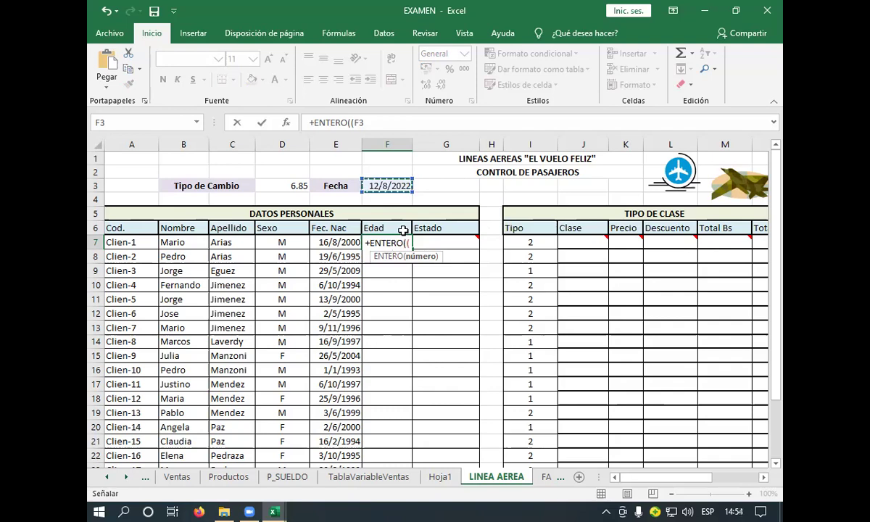
{"action": "key", "text": "F4"}
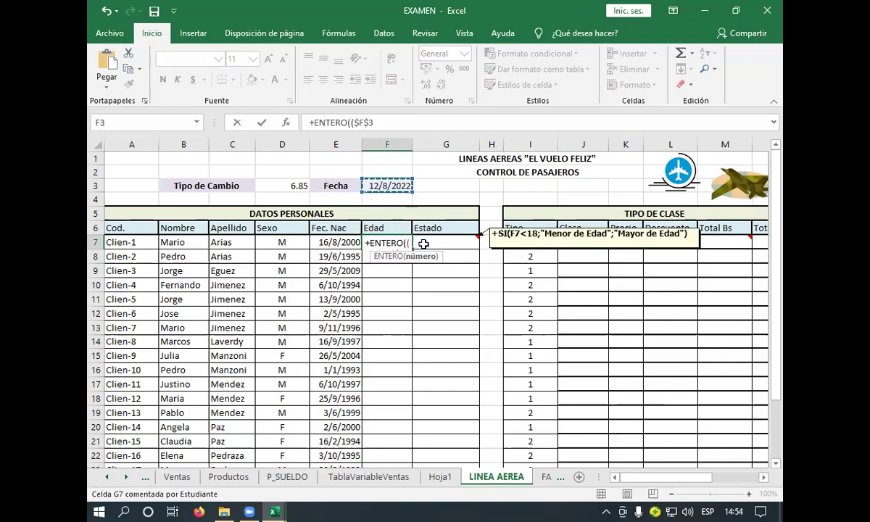
{"action": "mouse_move", "coordinate": [445, 242]}
{"action": "type", "text": "-"}
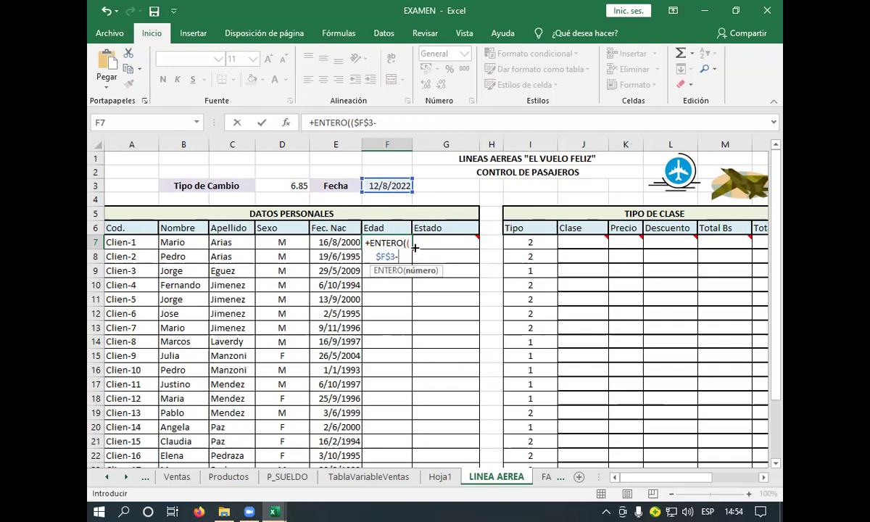
{"action": "left_click", "coordinate": [339, 244]}
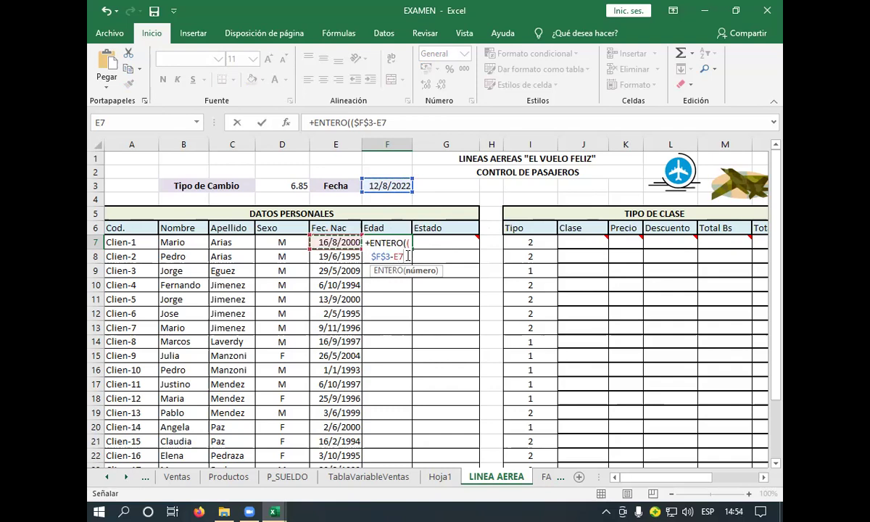
{"action": "type", "text": ")"}
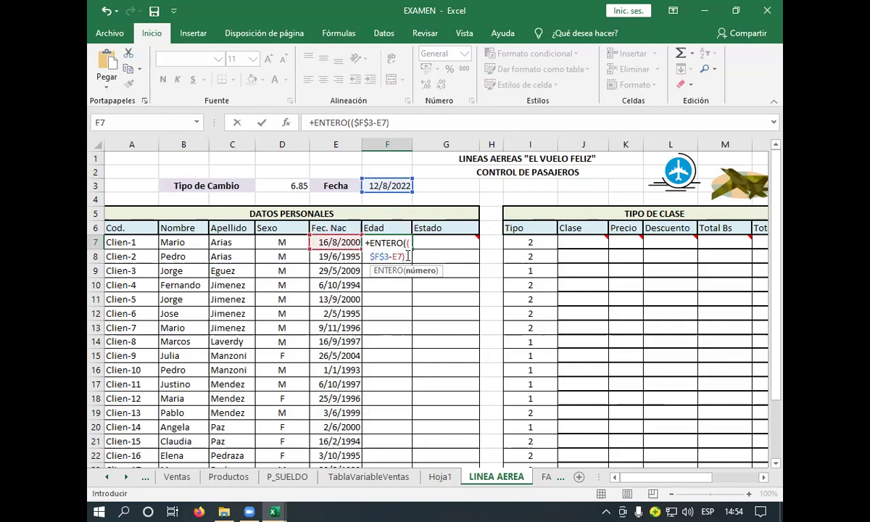
{"action": "type", "text": "/365"}
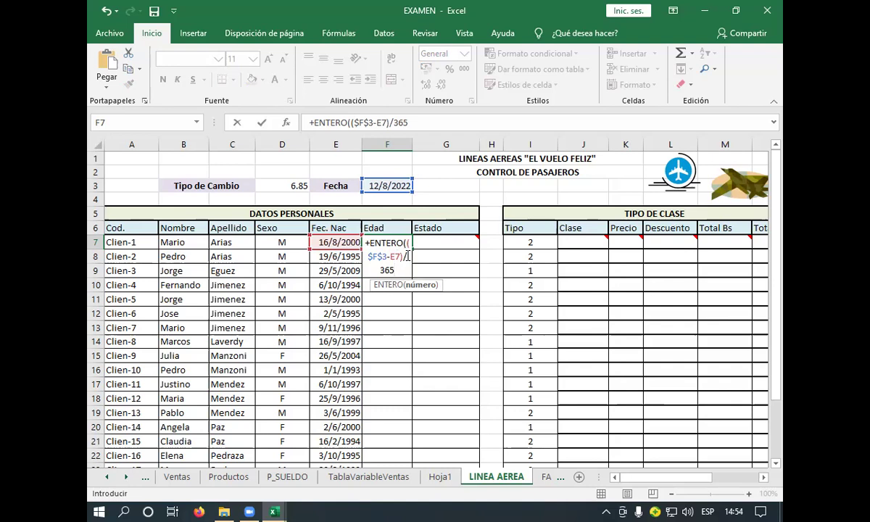
{"action": "key", "text": "Return"}
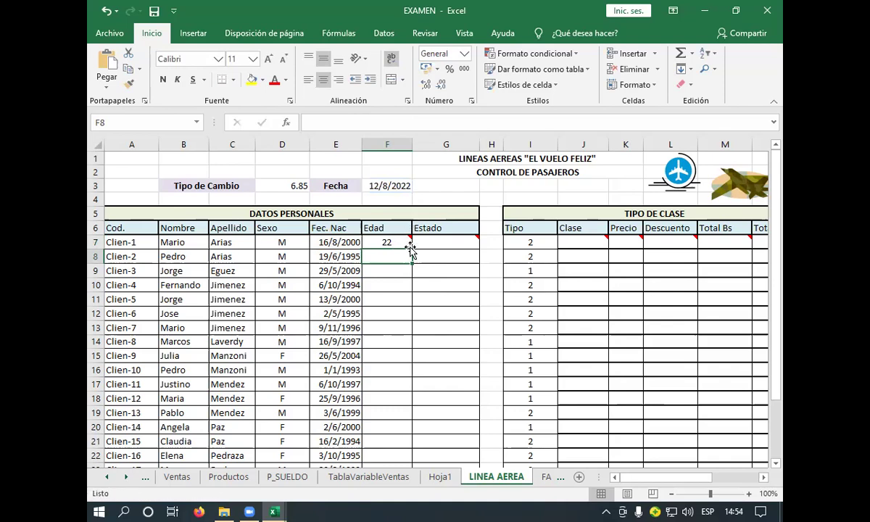
Step: Change Clien-1's birth year in E7 from 2000 to 2010 and check the age
{"action": "left_click", "coordinate": [402, 240]}
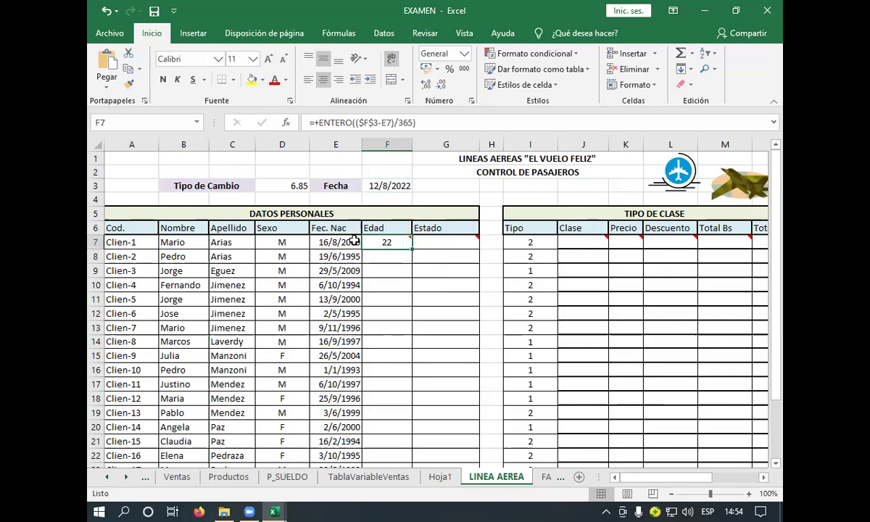
{"action": "left_click", "coordinate": [355, 240]}
{"action": "double_click", "coordinate": [359, 242]}
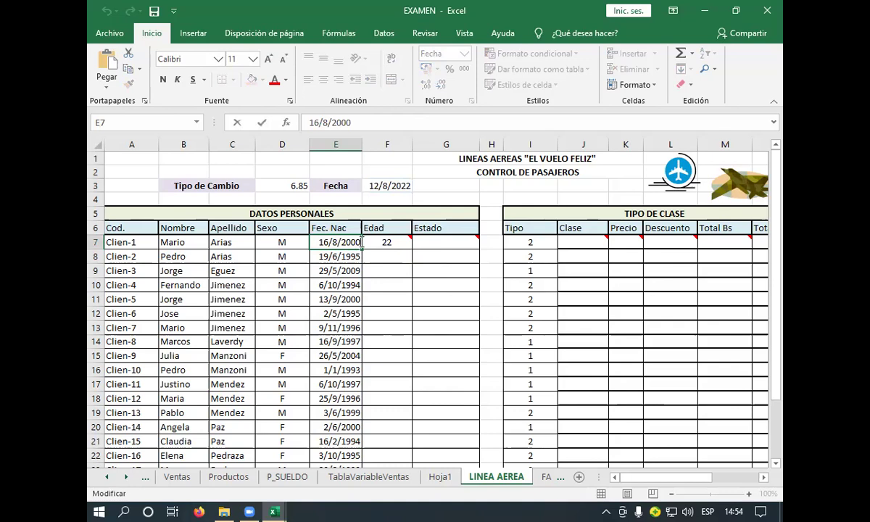
{"action": "key", "text": "BackSpace"}
{"action": "key", "text": "BackSpace"}
{"action": "type", "text": "10"}
{"action": "left_click", "coordinate": [389, 242]}
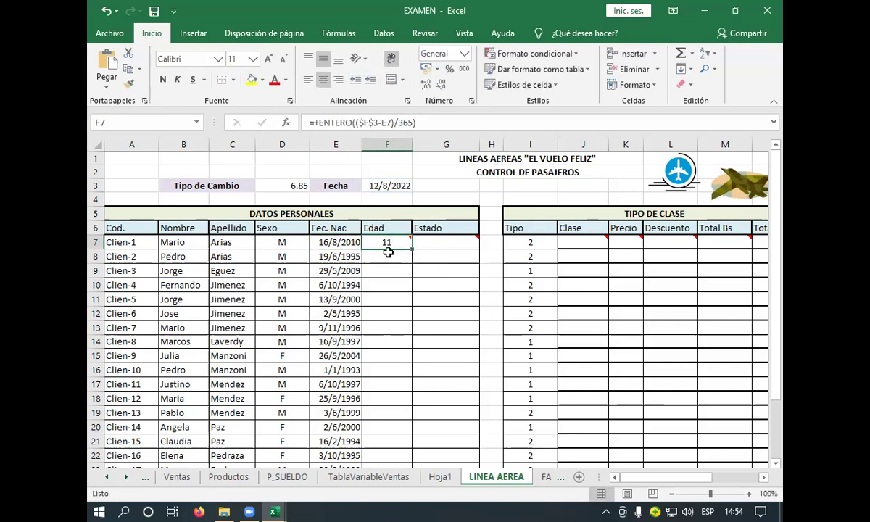
Step: Re-edit E7's birth year, retyping 00 and then 10
{"action": "left_click", "coordinate": [335, 242]}
{"action": "mouse_move", "coordinate": [409, 238]}
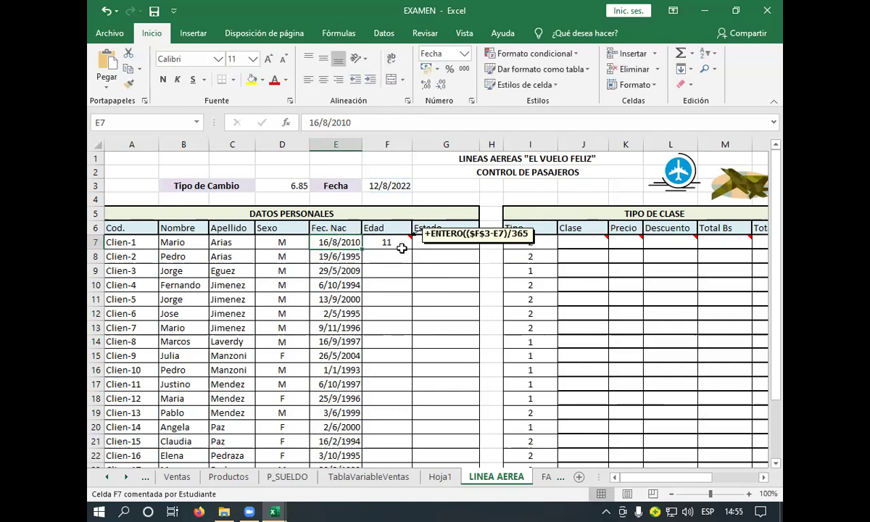
{"action": "double_click", "coordinate": [356, 242]}
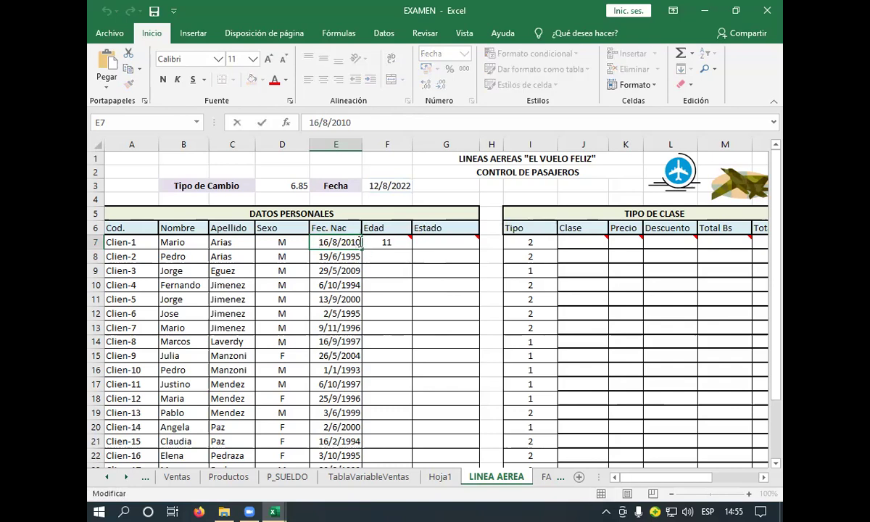
{"action": "key", "text": "BackSpace"}
{"action": "key", "text": "BackSpace"}
{"action": "type", "text": "00"}
{"action": "key", "text": "BackSpace"}
{"action": "key", "text": "BackSpace"}
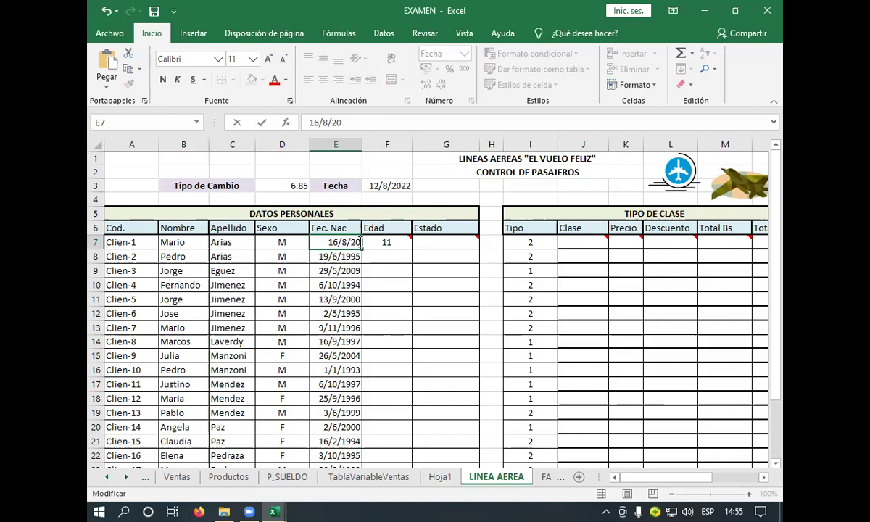
{"action": "type", "text": "10"}
{"action": "key", "text": "BackSpace"}
{"action": "key", "text": "BackSpace"}
Step: Finish the year 10 in E7 and commit it, so F7 shows age 11
{"action": "type", "text": "10"}
{"action": "left_click", "coordinate": [392, 243]}
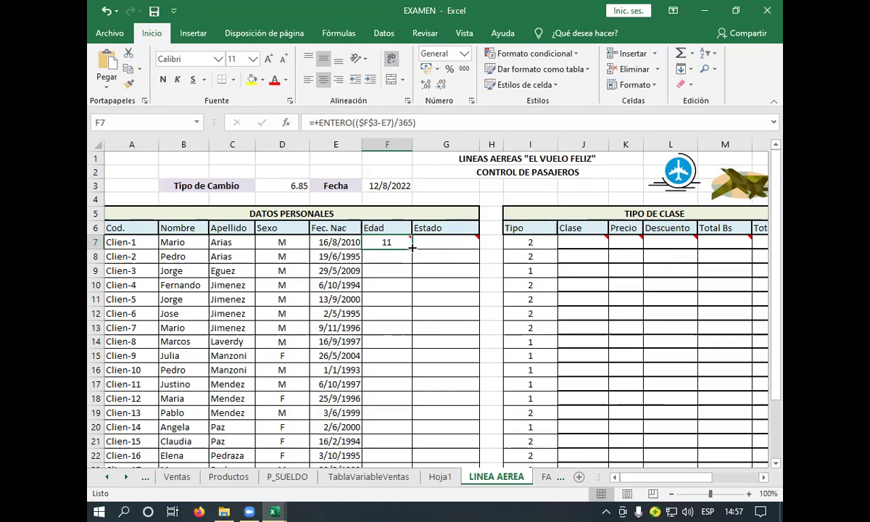
Step: Copy the F7 age formula down to F26 so Clien-1 through Clien-20 all show ages
{"action": "left_click", "coordinate": [412, 247]}
{"action": "double_click", "coordinate": [412, 248]}
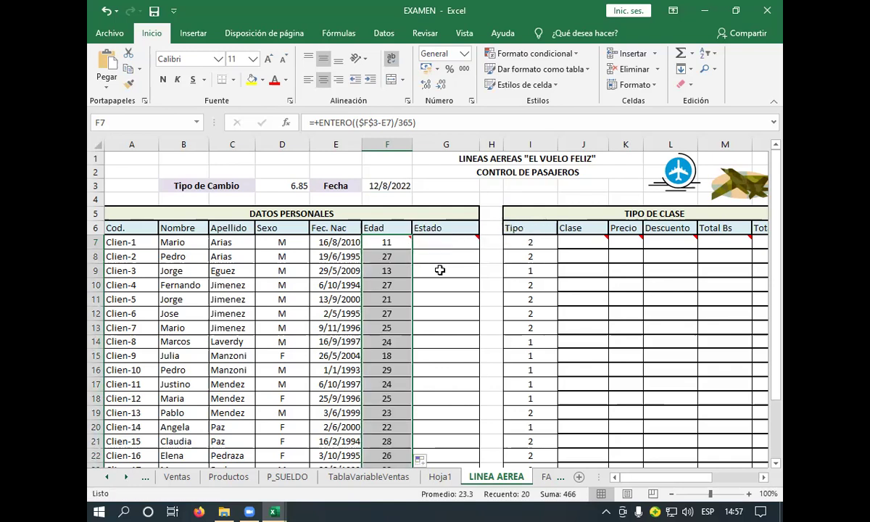
{"action": "scroll", "coordinate": [421, 272], "scroll_direction": "down", "scroll_amount": 3}
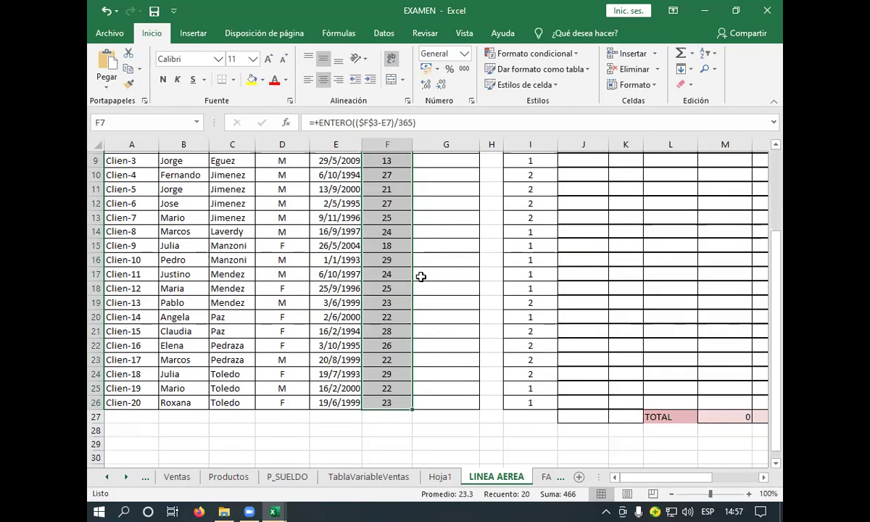
{"action": "scroll", "coordinate": [421, 276], "scroll_direction": "down", "scroll_amount": 1}
{"action": "scroll", "coordinate": [421, 276], "scroll_direction": "up", "scroll_amount": 2}
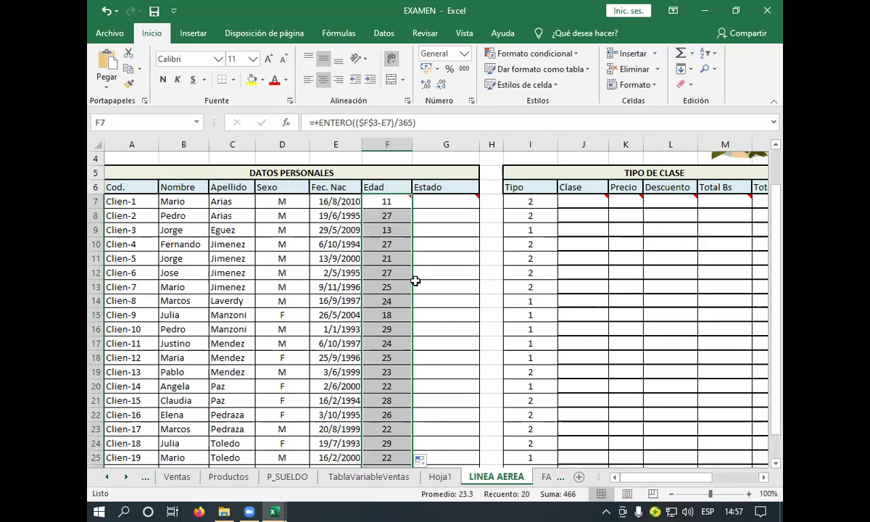
{"action": "scroll", "coordinate": [414, 280], "scroll_direction": "up", "scroll_amount": 1}
{"action": "scroll", "coordinate": [415, 281], "scroll_direction": "down", "scroll_amount": 1}
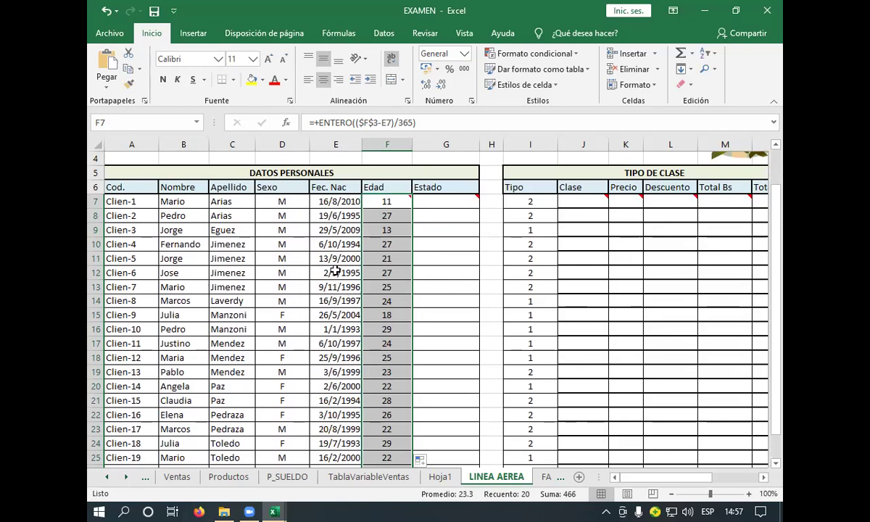
Step: Change Clien-6's birth year in E12 from 1995 to 2005, giving 2/5/2005
{"action": "left_click", "coordinate": [358, 272]}
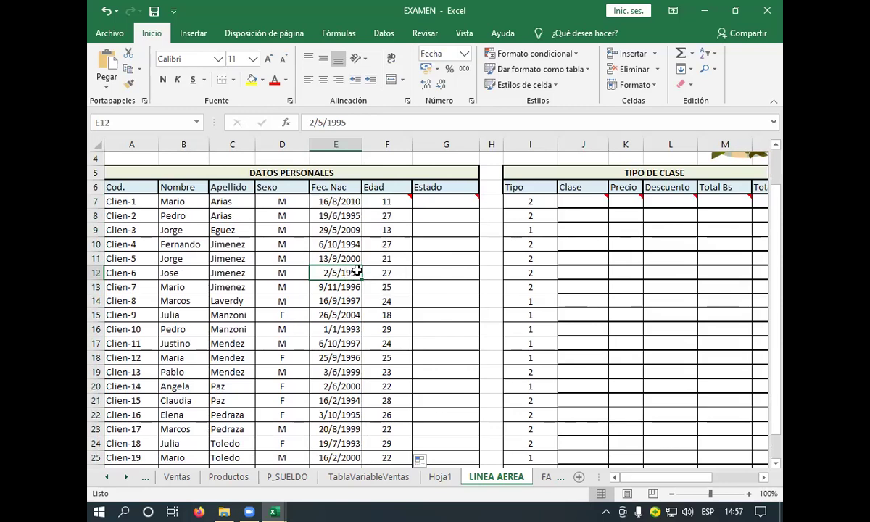
{"action": "key", "text": "F2"}
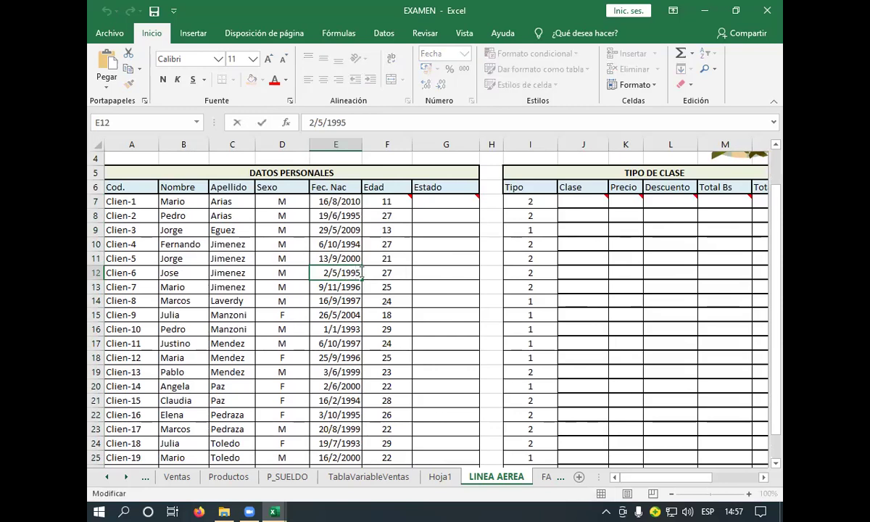
{"action": "key", "text": "BackSpace"}
{"action": "key", "text": "BackSpace"}
{"action": "key", "text": "BackSpace"}
{"action": "key", "text": "BackSpace"}
{"action": "type", "text": "2005"}
{"action": "key", "text": "Tab"}
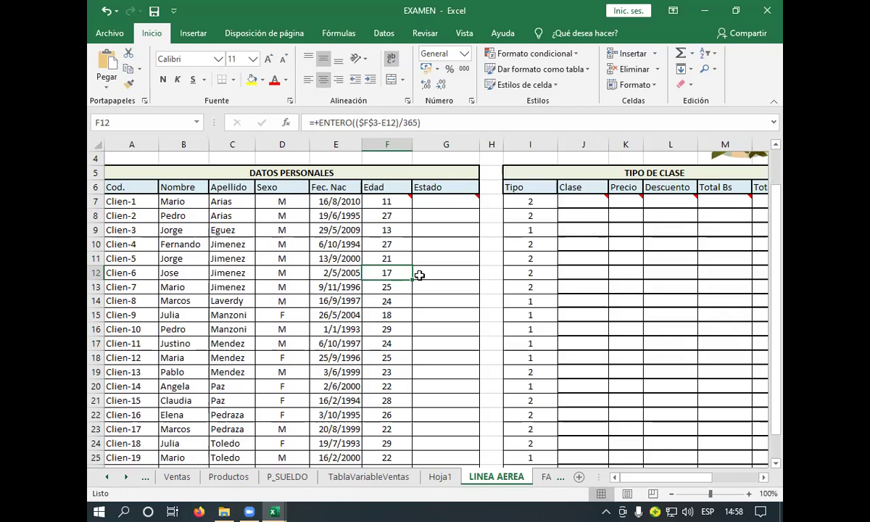
{"action": "mouse_move", "coordinate": [409, 199]}
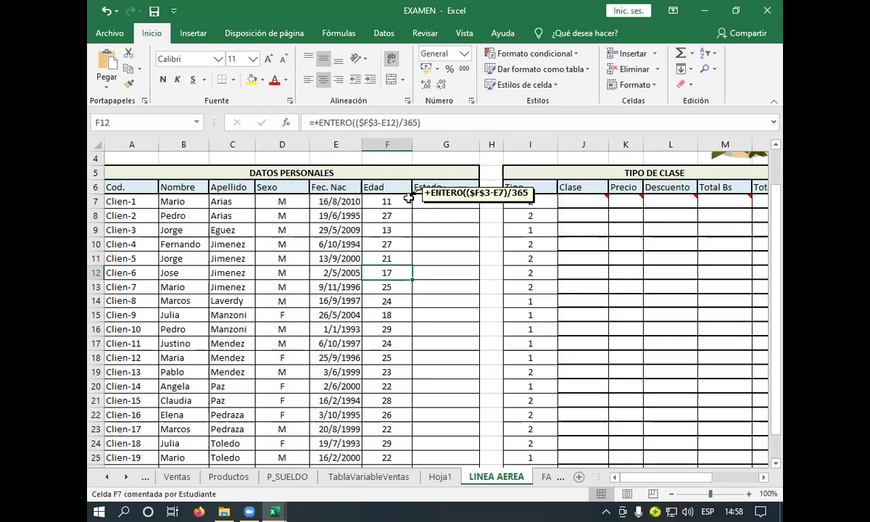
{"action": "left_click", "coordinate": [409, 200]}
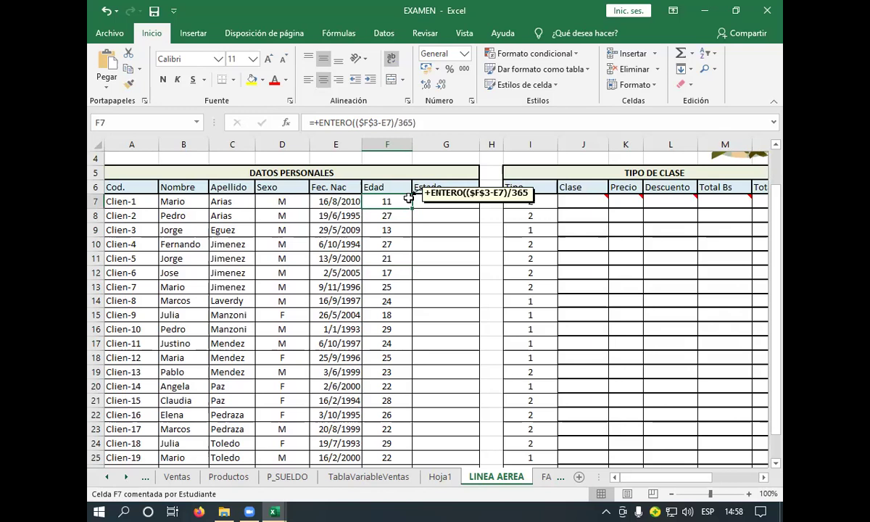
{"action": "double_click", "coordinate": [409, 198]}
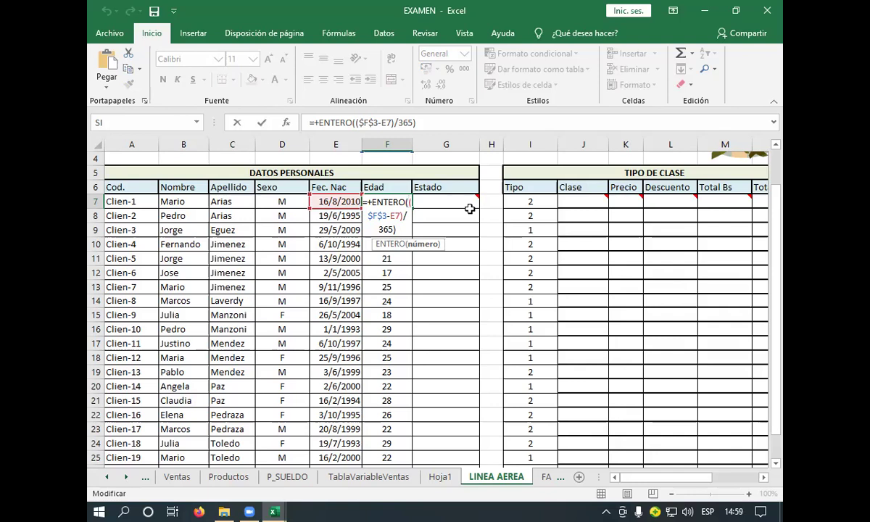
{"action": "key", "text": "Return"}
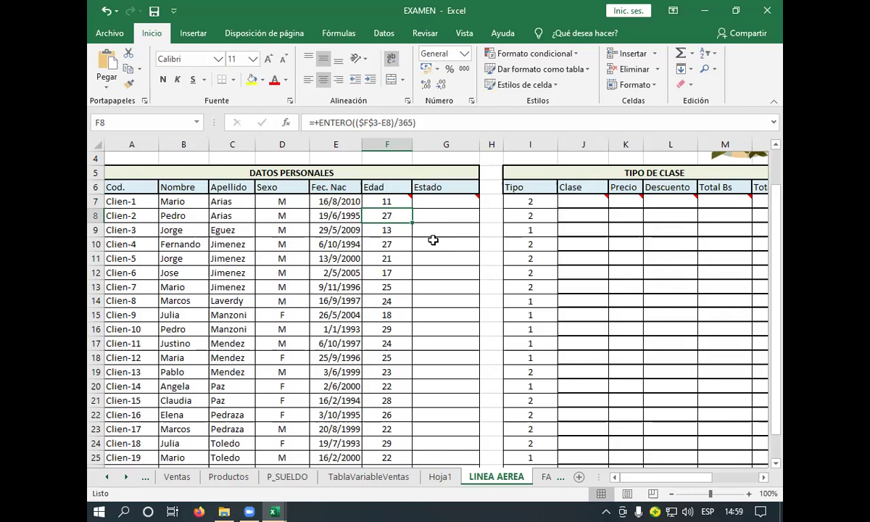
{"action": "left_click", "coordinate": [437, 203]}
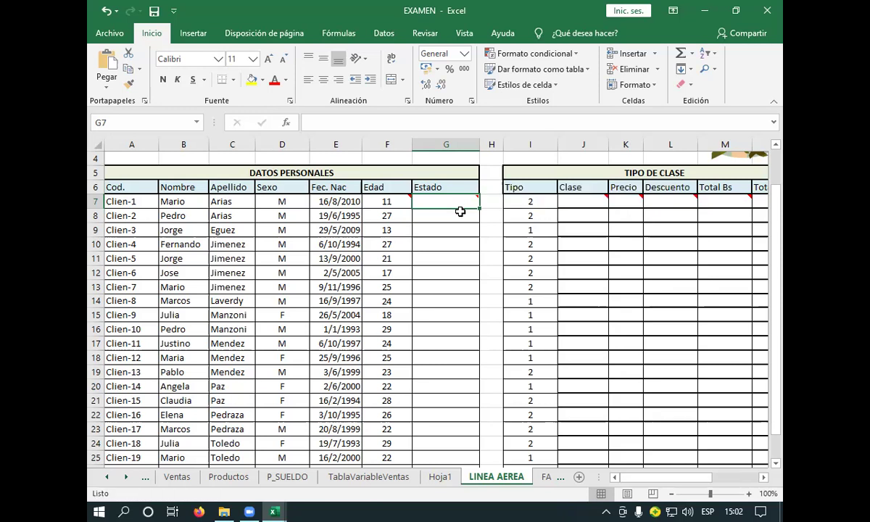
{"action": "mouse_move", "coordinate": [446, 201]}
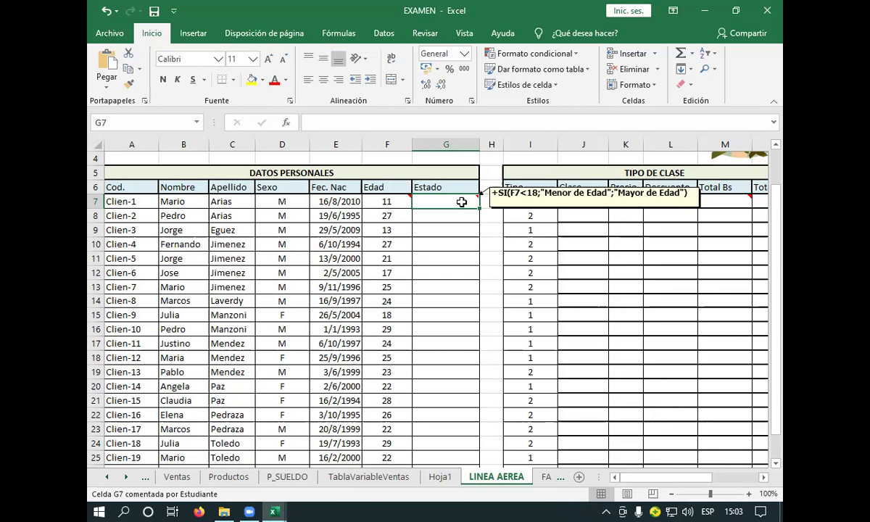
Step: Begin the Estado formula in G7 as +SI(F7, with F7's age as the logical test
{"action": "type", "text": "+"}
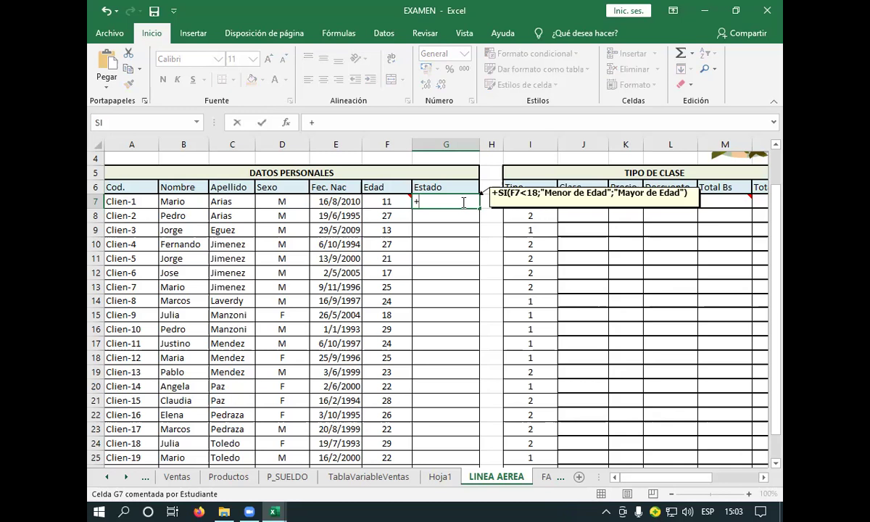
{"action": "type", "text": "SI"}
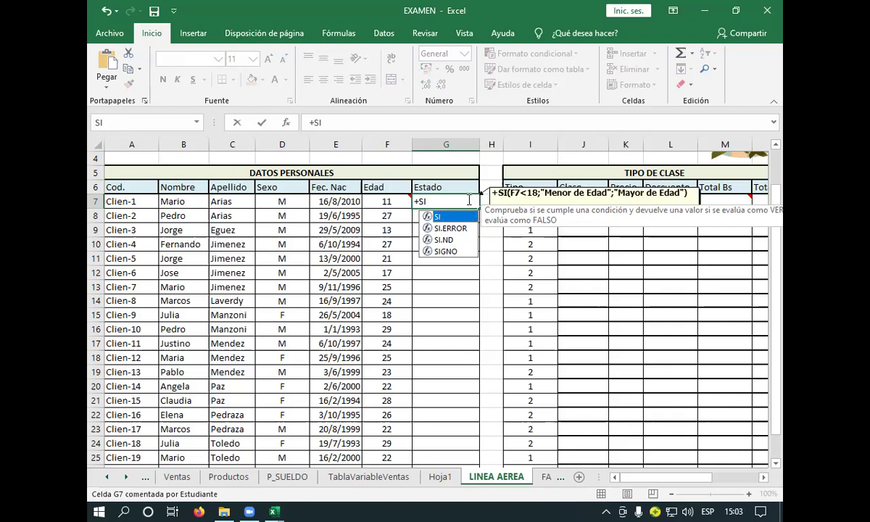
{"action": "type", "text": "("}
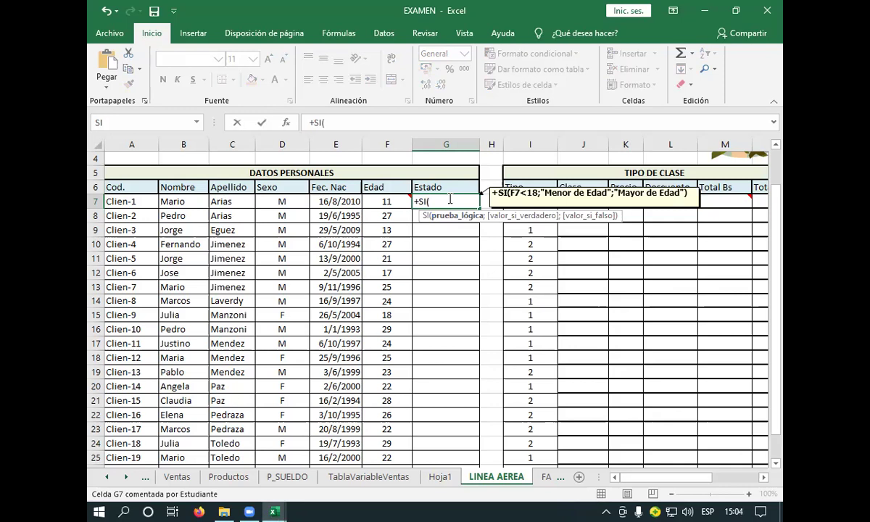
{"action": "left_click", "coordinate": [384, 201]}
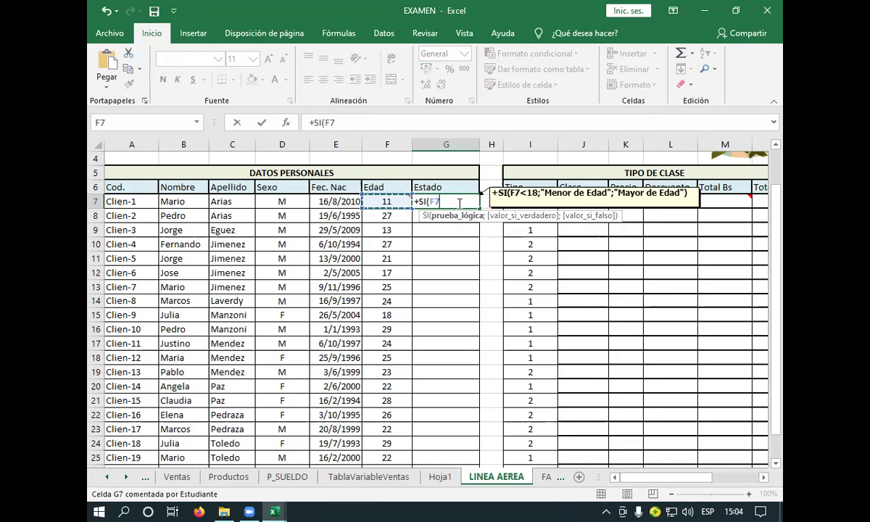
{"action": "type", "text": ";"}
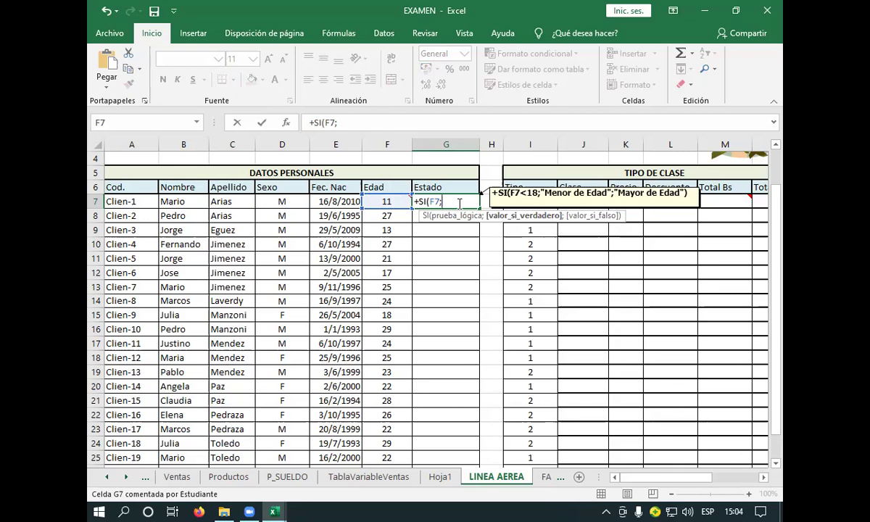
{"action": "key", "text": "BackSpace"}
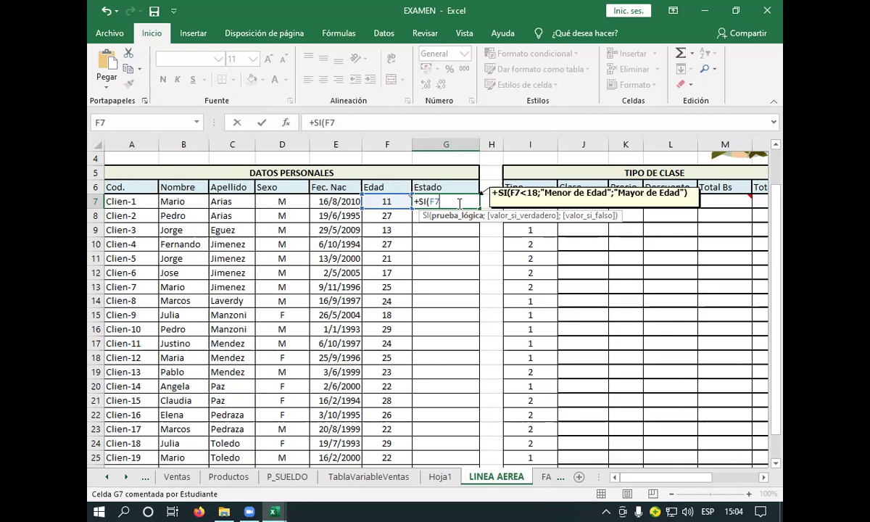
{"action": "type", "text": ">"}
{"action": "key", "text": "BackSpace"}
Step: Finish G7 as +SI(F7<18;"MENOR DE EDAD";"MAYOR DE EDAD")
{"action": "type", "text": "18"}
{"action": "type", "text": ";"}
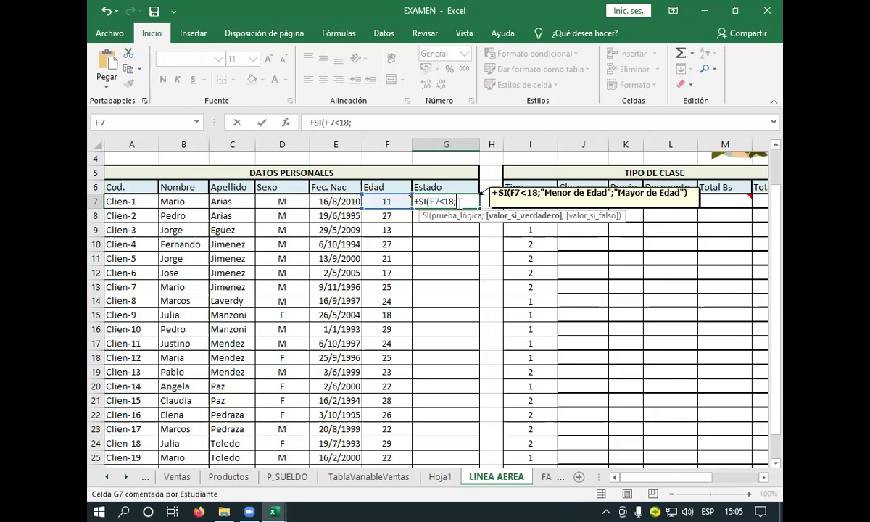
{"action": "type", "text": "{"}
{"action": "key", "text": "BackSpace"}
{"action": "type", "text": "MENOR"}
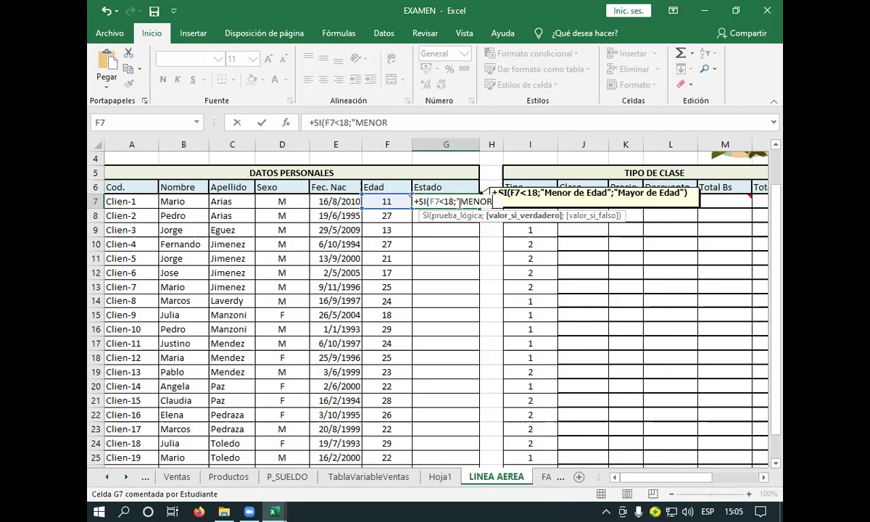
{"action": "type", "text": " DE EDADD"}
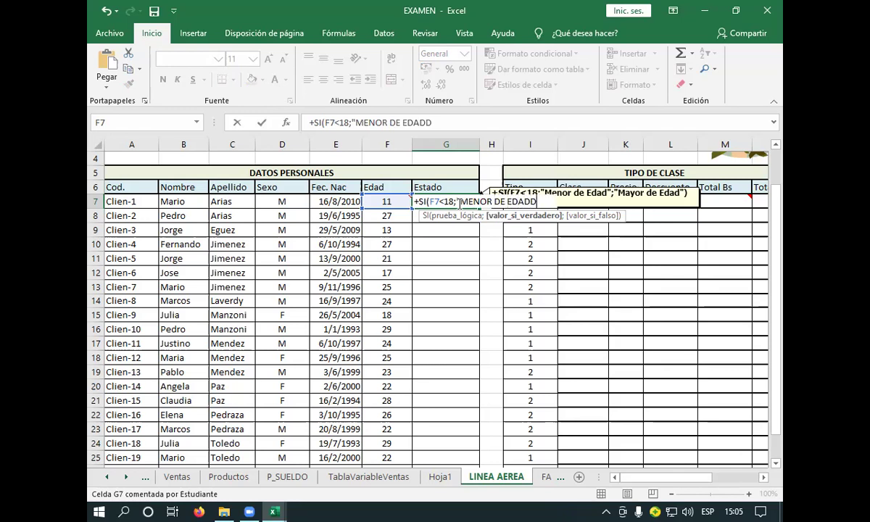
{"action": "key", "text": "BackSpace"}
{"action": "type", "text": "2"}
{"action": "key", "text": "BackSpace"}
{"action": "type", "text": ";"}
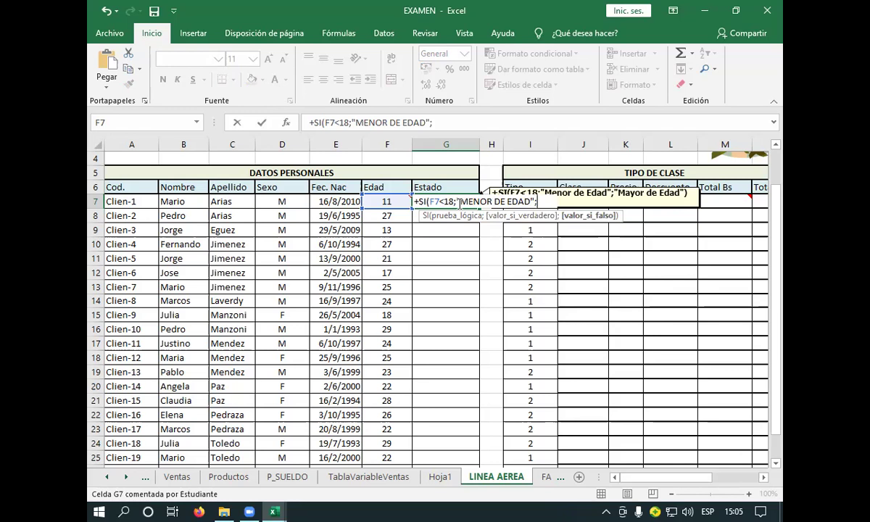
{"action": "type", "text": "\"MAYOR DE EDAD"}
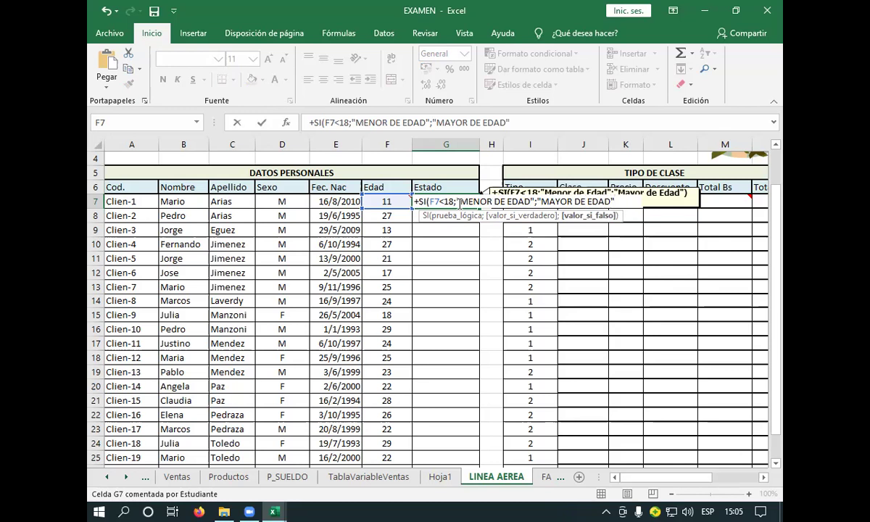
{"action": "type", "text": "\")"}
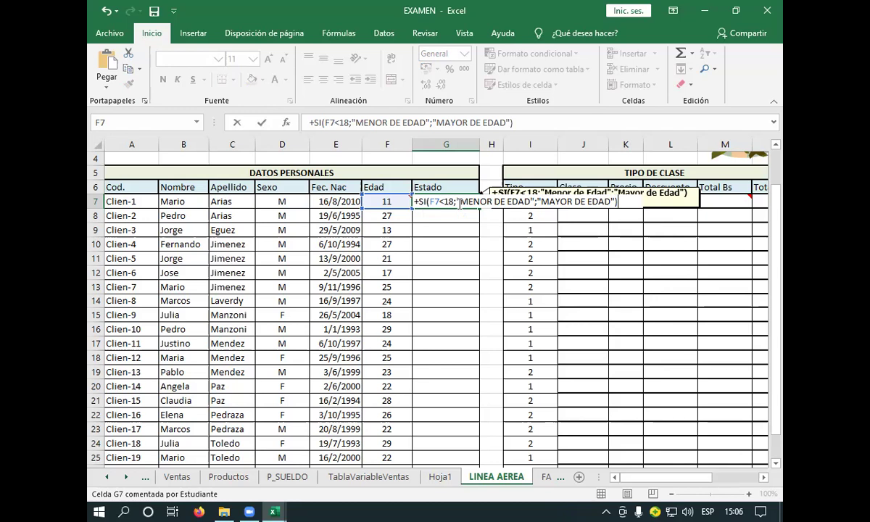
Step: Enter the G7 formula and copy it down the Estado column
{"action": "key", "text": "Return"}
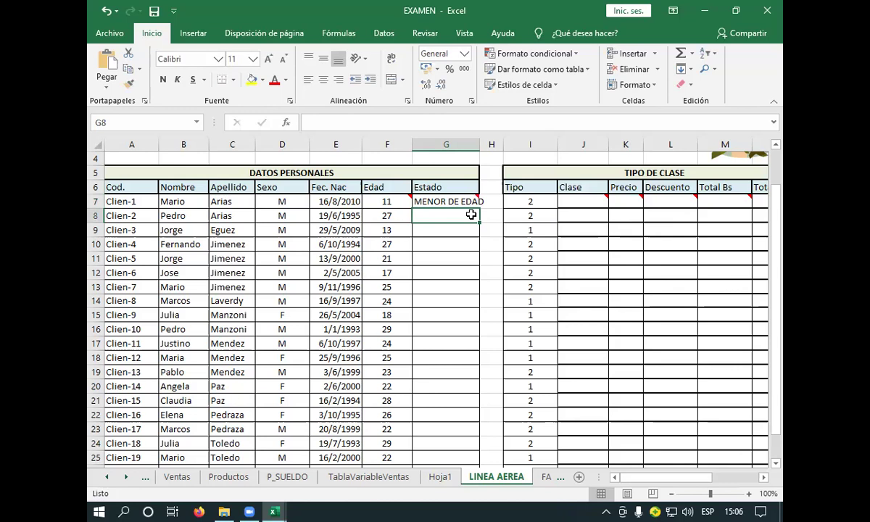
{"action": "left_click", "coordinate": [465, 197]}
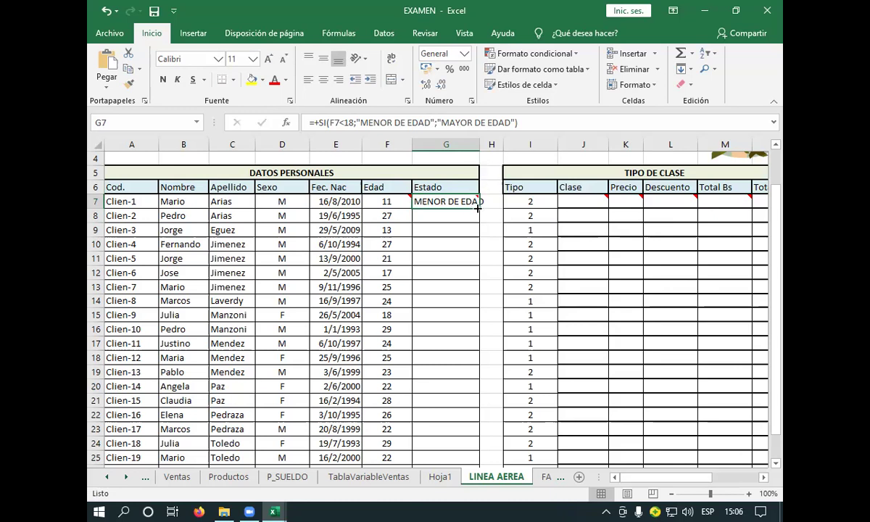
{"action": "double_click", "coordinate": [478, 208]}
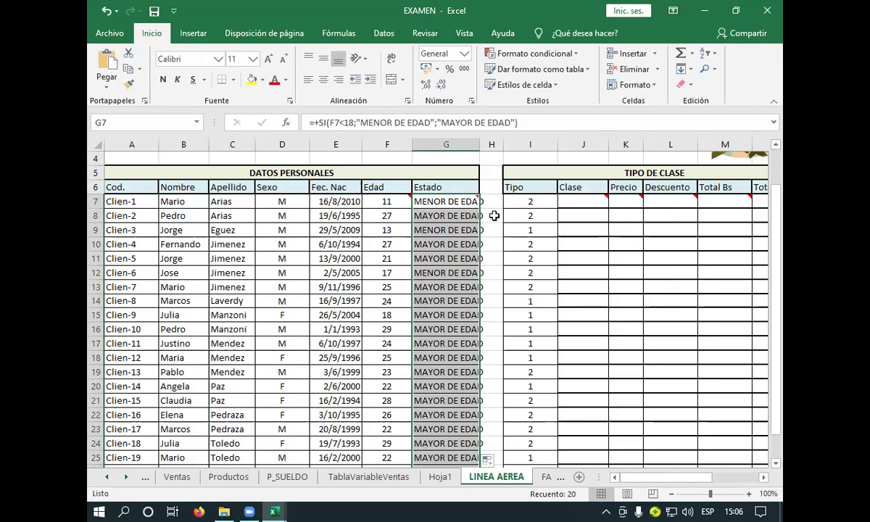
Step: Check that G8 and G9 hold the copied MENOR/MAYOR DE EDAD formula
{"action": "left_click", "coordinate": [494, 215]}
{"action": "left_click", "coordinate": [456, 215]}
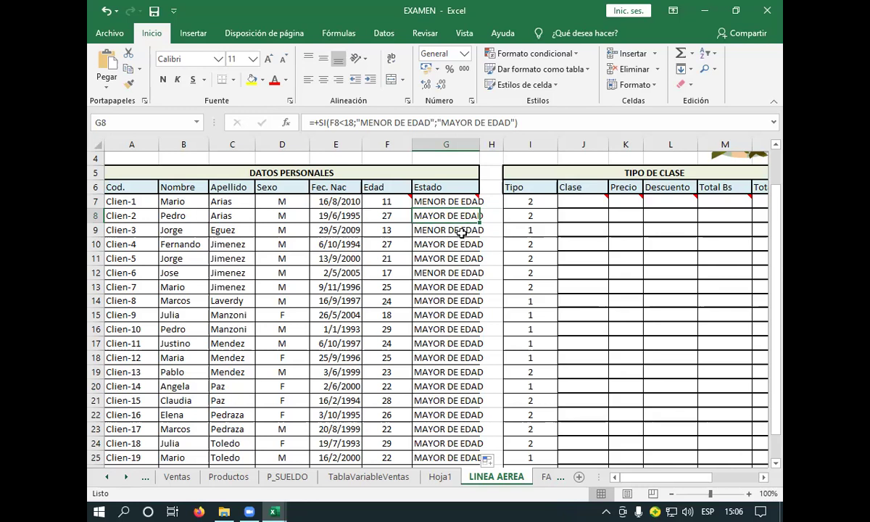
{"action": "left_click", "coordinate": [469, 232]}
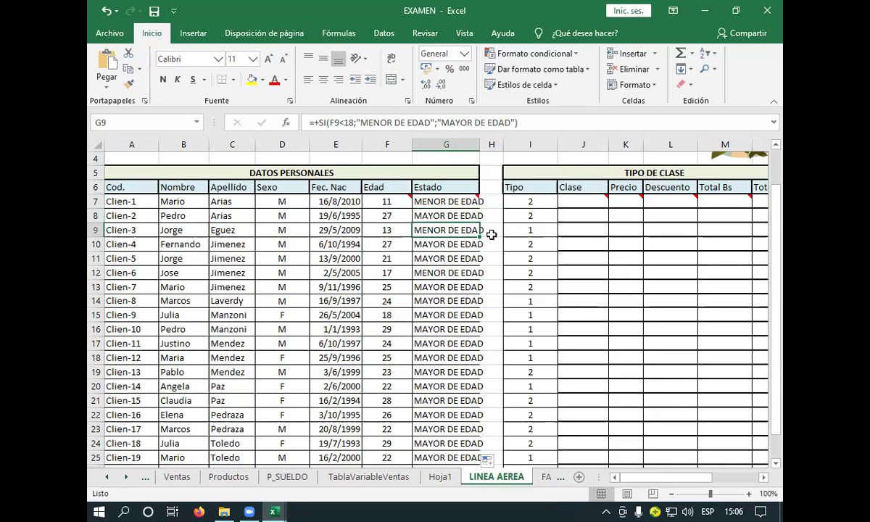
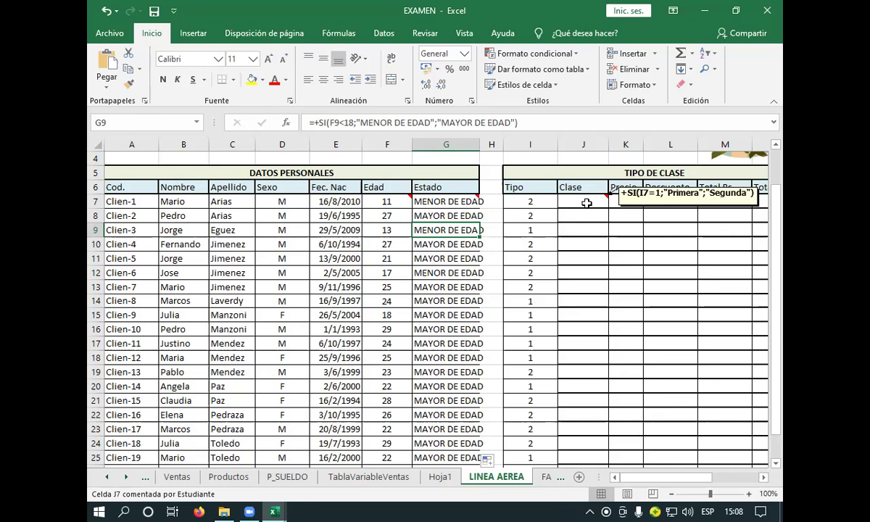
Step: Enter =+SI(I7=1;"PRIMERA";"SEGUNDA") in J7 so the first client's Clase shows SEGUNDA
{"action": "left_click", "coordinate": [587, 203]}
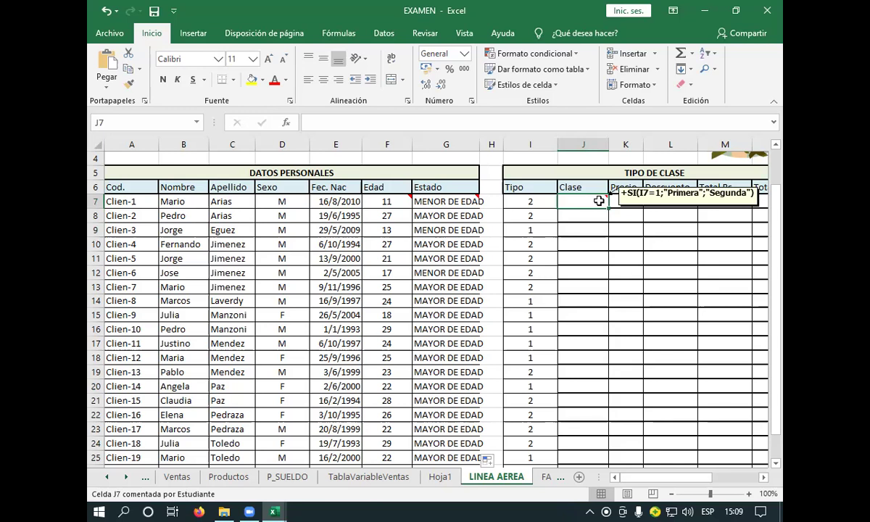
{"action": "type", "text": "+"}
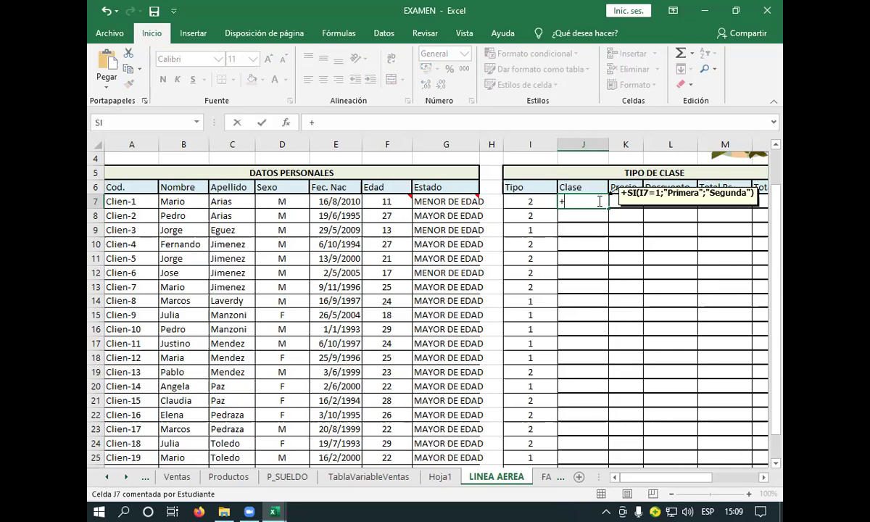
{"action": "type", "text": "SI"}
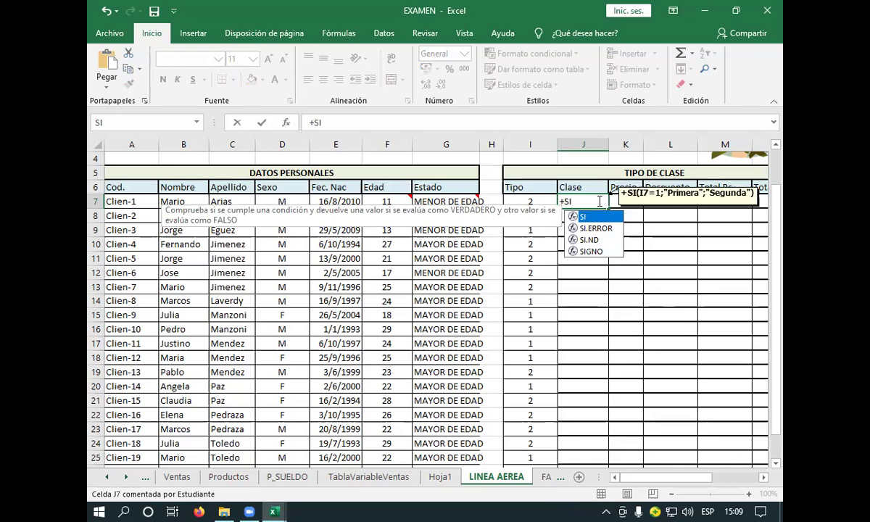
{"action": "type", "text": "("}
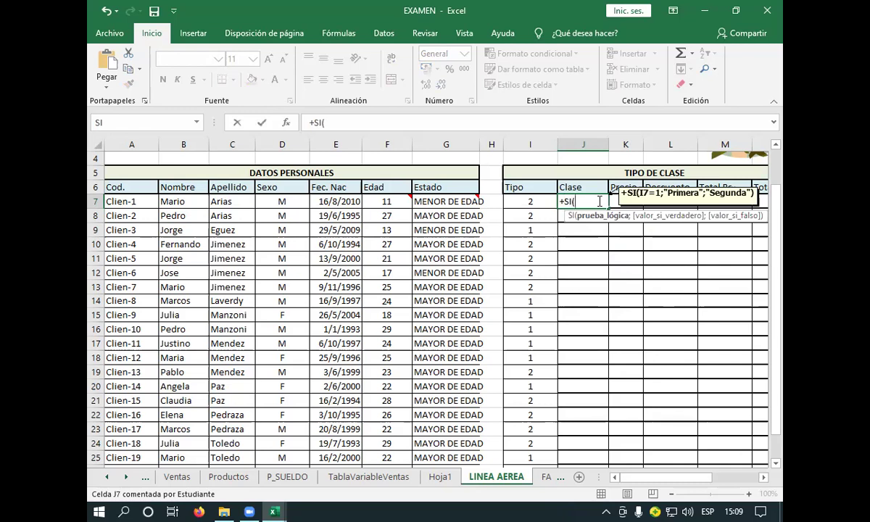
{"action": "left_click", "coordinate": [541, 202]}
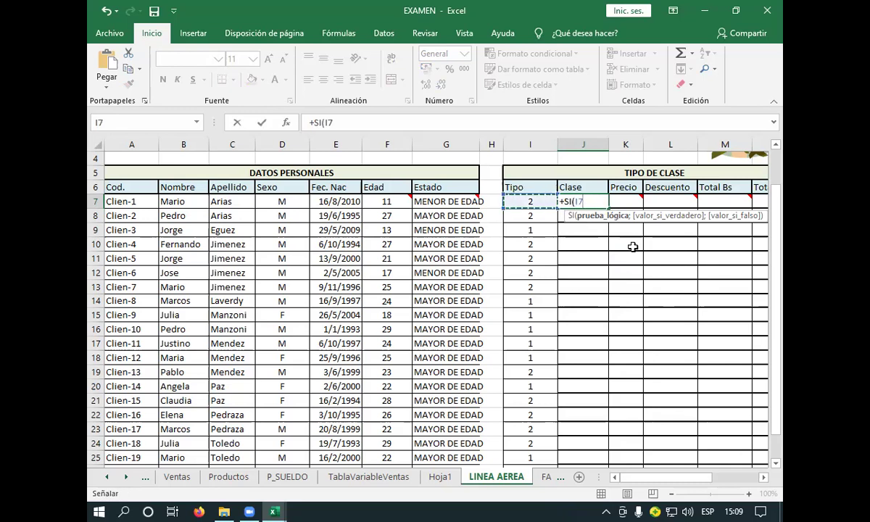
{"action": "mouse_move", "coordinate": [598, 201]}
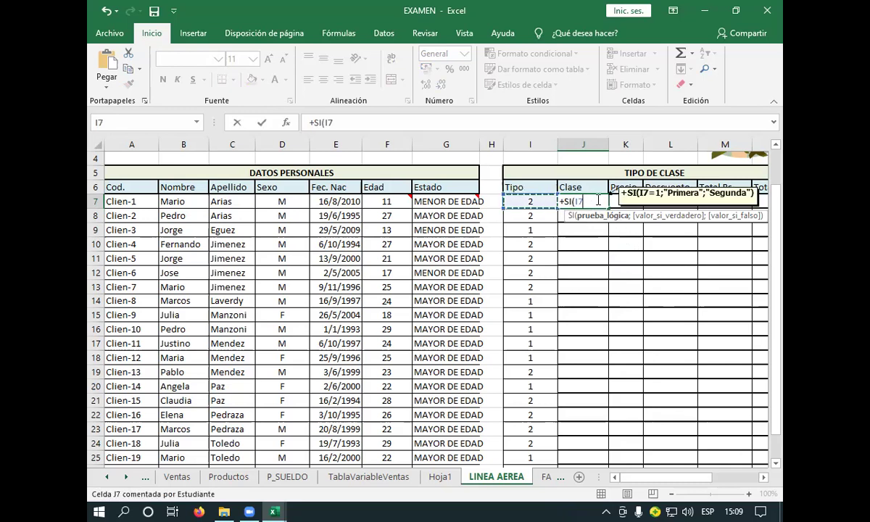
{"action": "type", "text": "="}
{"action": "type", "text": "1"}
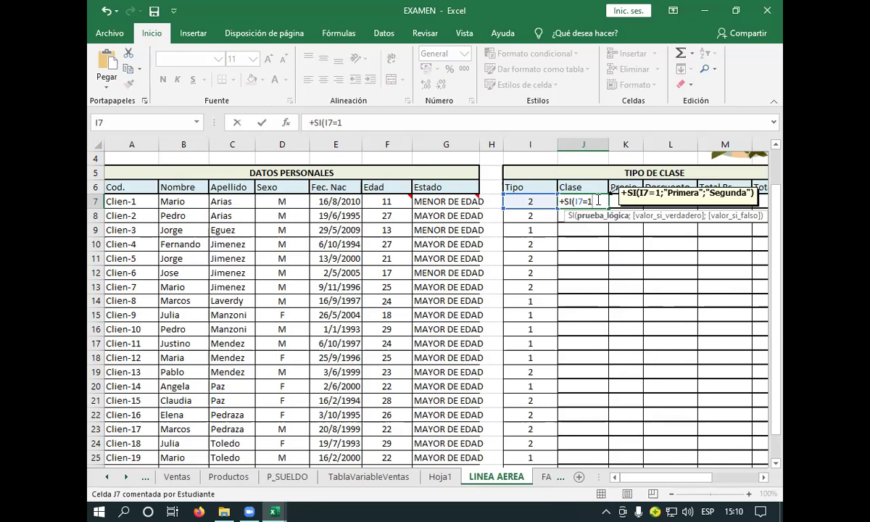
{"action": "type", "text": ";"}
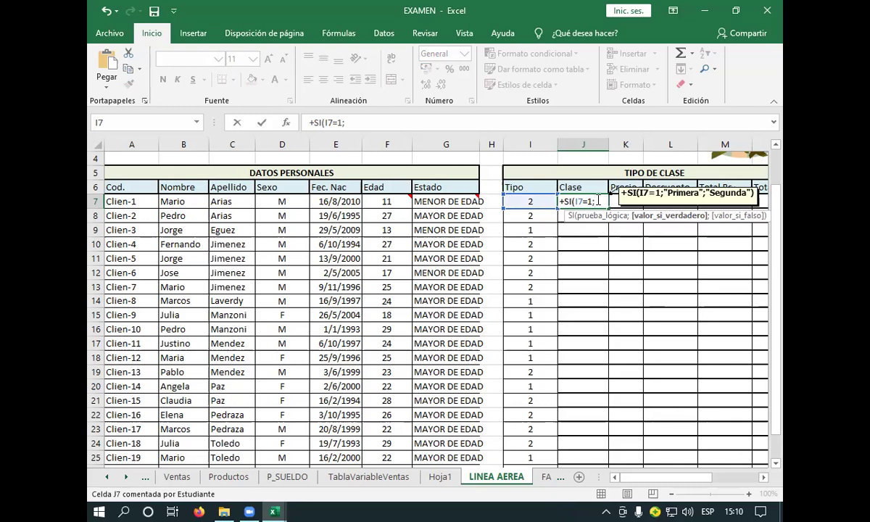
{"action": "type", "text": "\""}
{"action": "type", "text": "PRIMERA"}
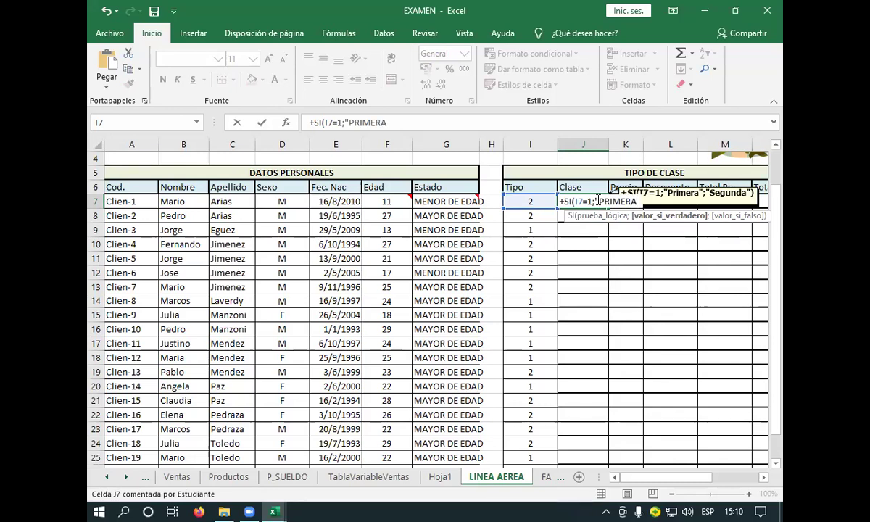
{"action": "type", "text": "\""}
{"action": "type", "text": ";"}
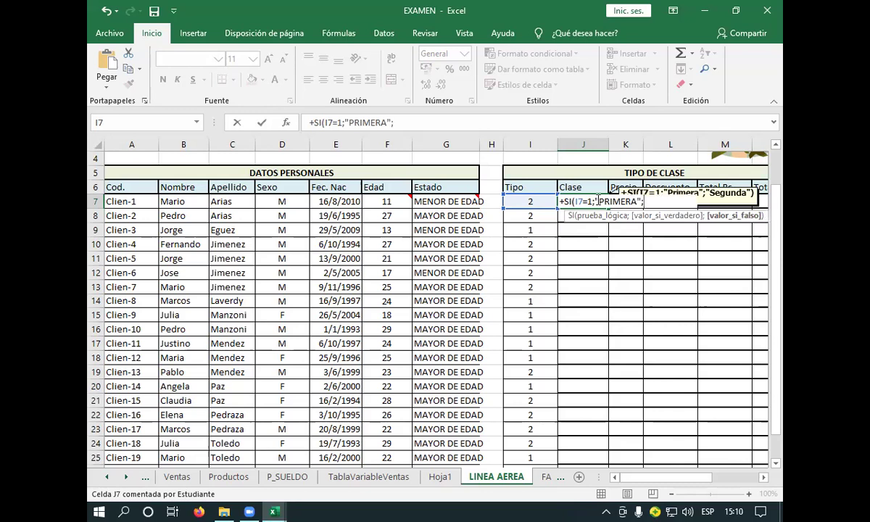
{"action": "type", "text": "\"SEGUNDA"}
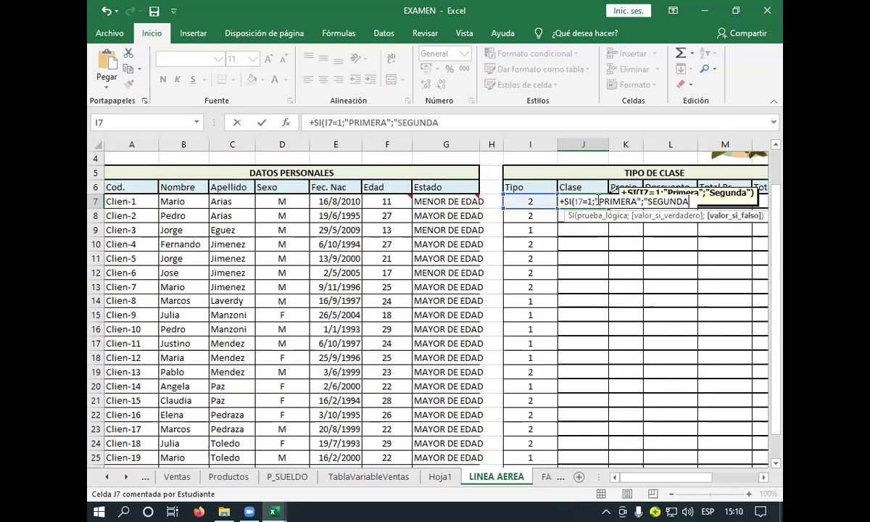
{"action": "type", "text": "\""}
{"action": "type", "text": ")"}
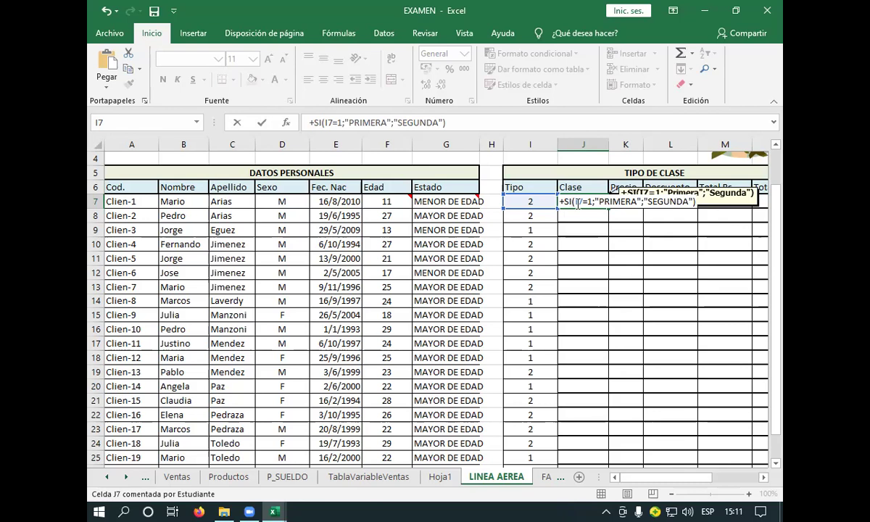
{"action": "key", "text": "Return"}
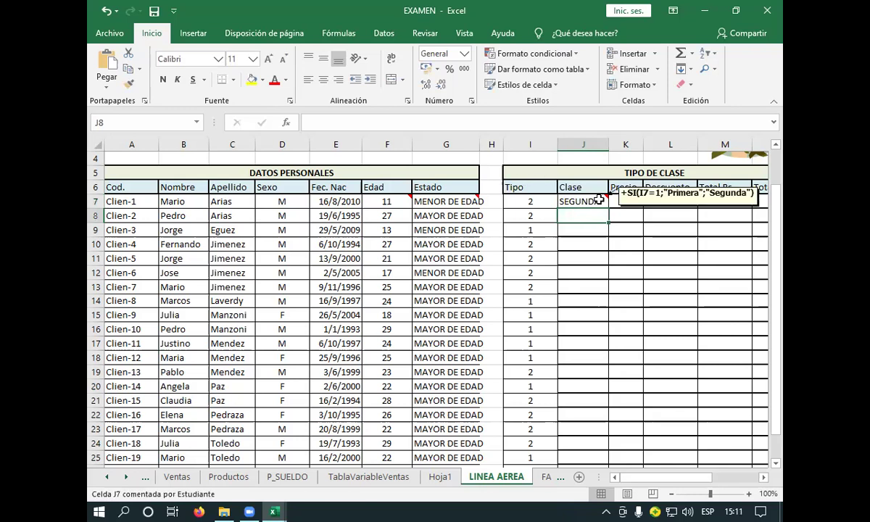
{"action": "left_click", "coordinate": [589, 201]}
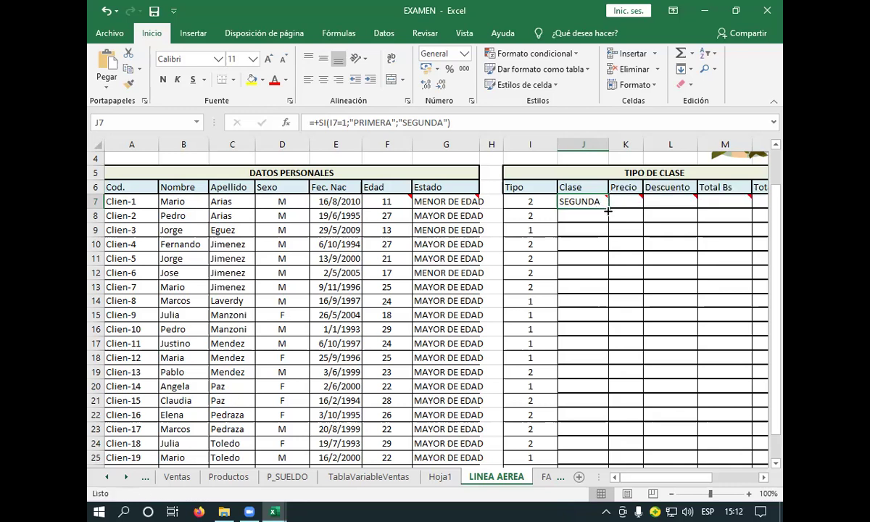
Step: Copy the J7 Clase formula down through J25 for every client
{"action": "double_click", "coordinate": [605, 208]}
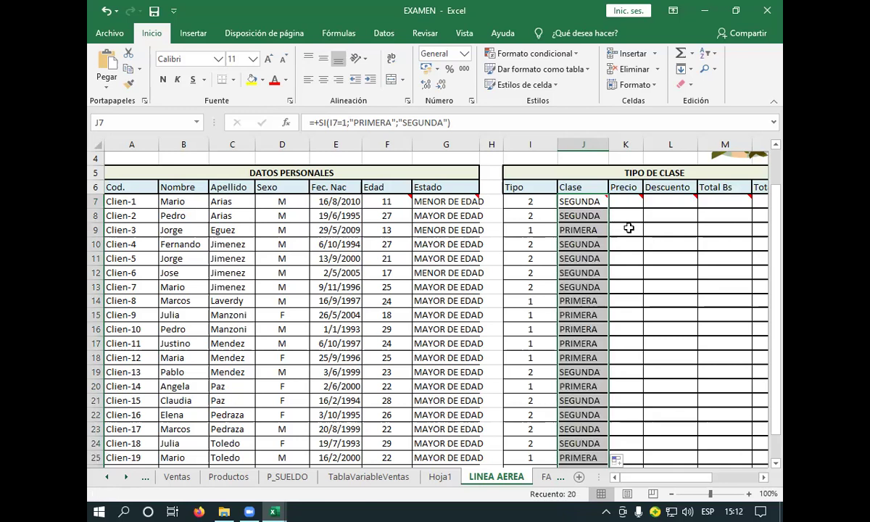
{"action": "key", "text": "Right"}
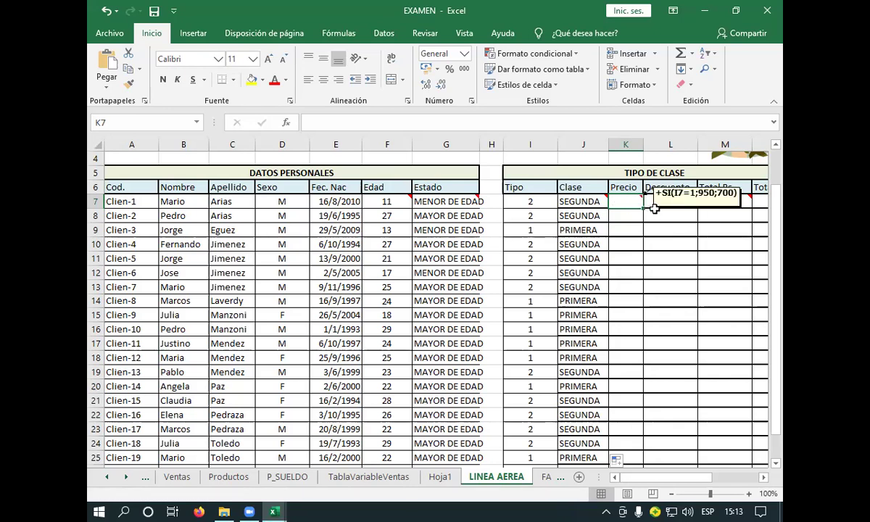
{"action": "mouse_move", "coordinate": [626, 201]}
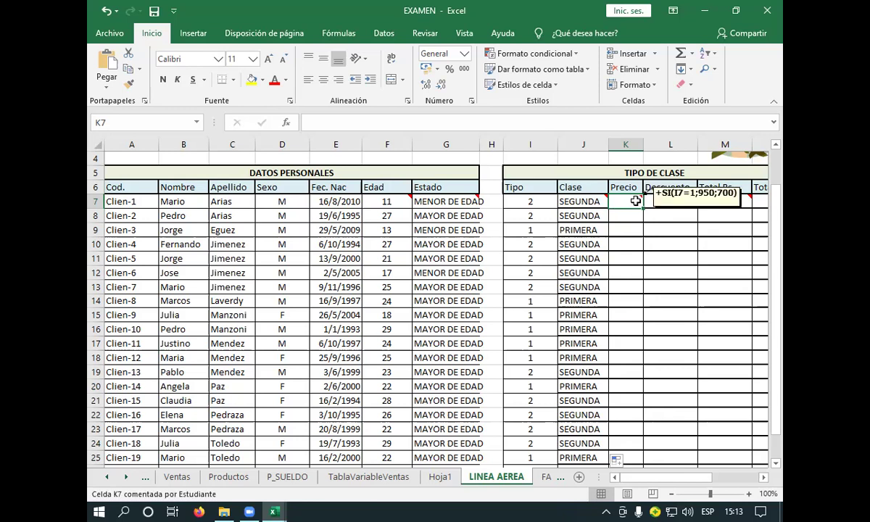
Step: Enter =+SI(I7=1;950;700) in K7 so the first Precio shows 700
{"action": "type", "text": "+"}
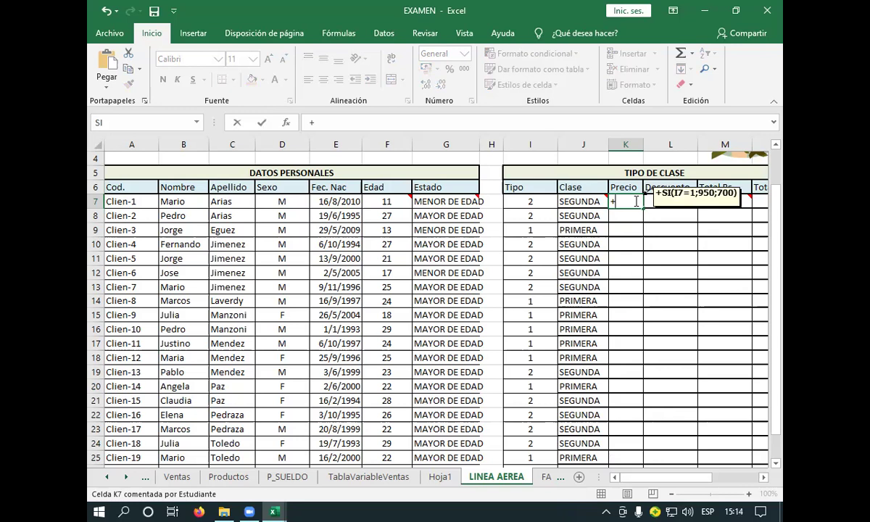
{"action": "type", "text": "S"}
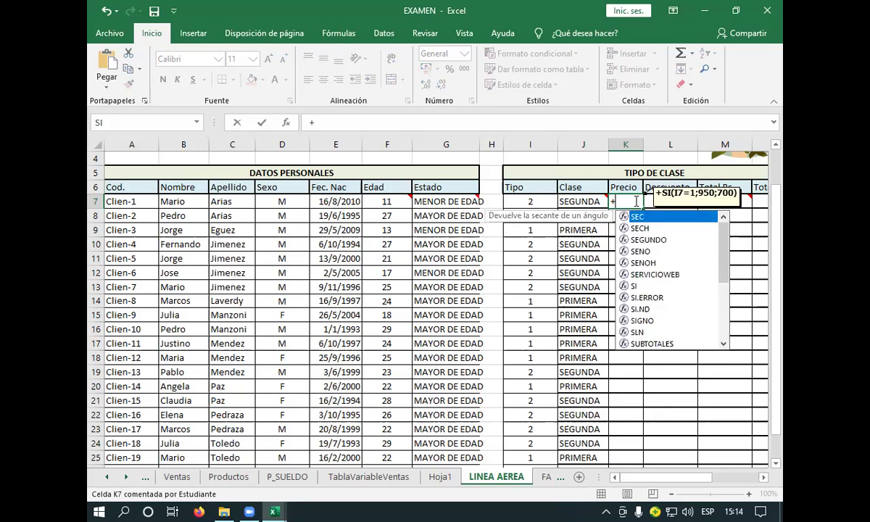
{"action": "type", "text": "I"}
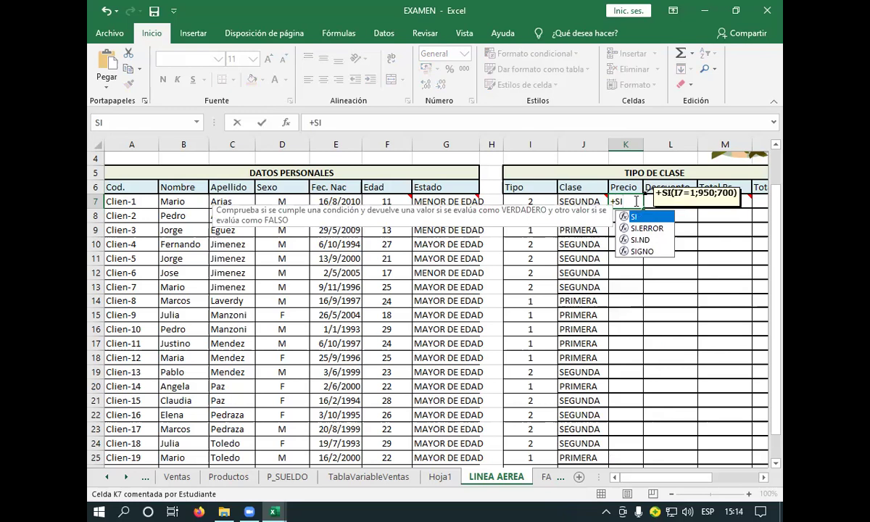
{"action": "type", "text": "("}
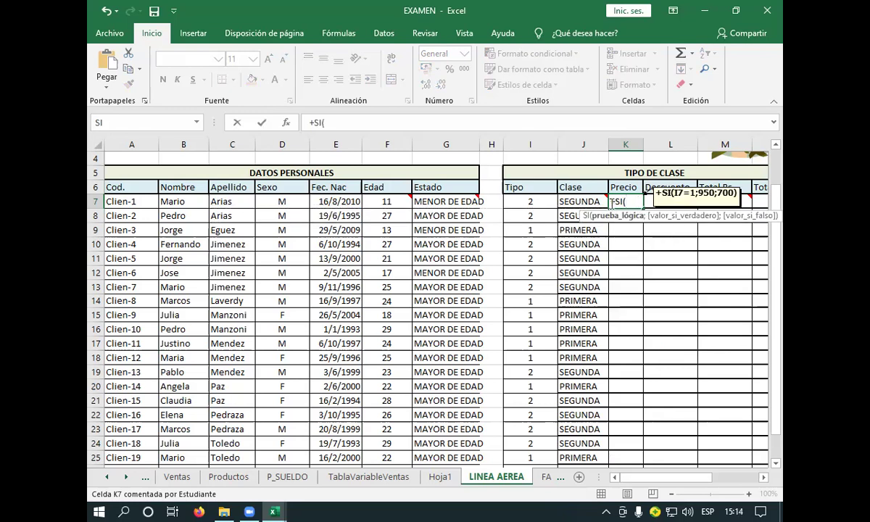
{"action": "left_click", "coordinate": [535, 203]}
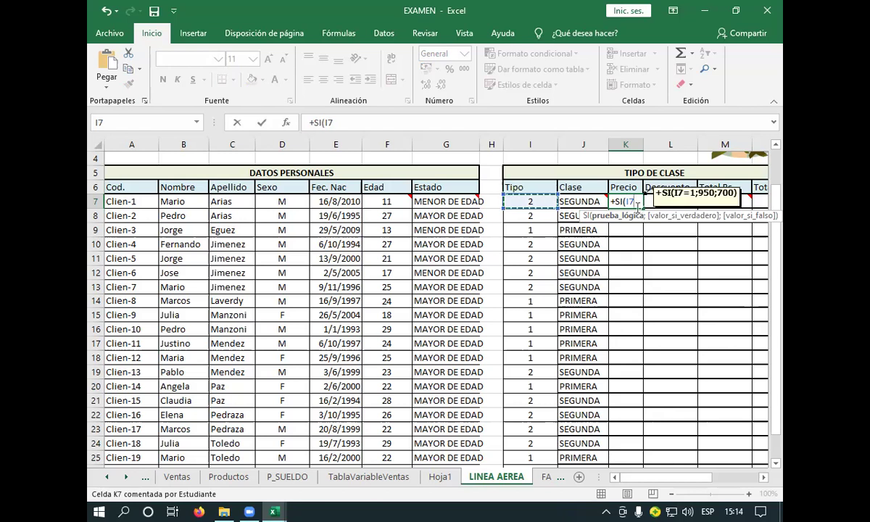
{"action": "type", "text": "="}
{"action": "type", "text": "1"}
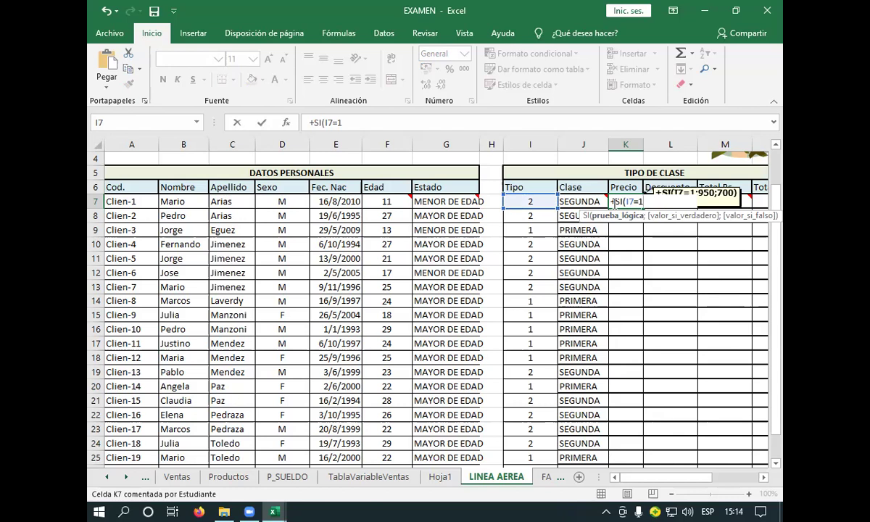
{"action": "key", "text": "BackSpace"}
{"action": "type", "text": "=1"}
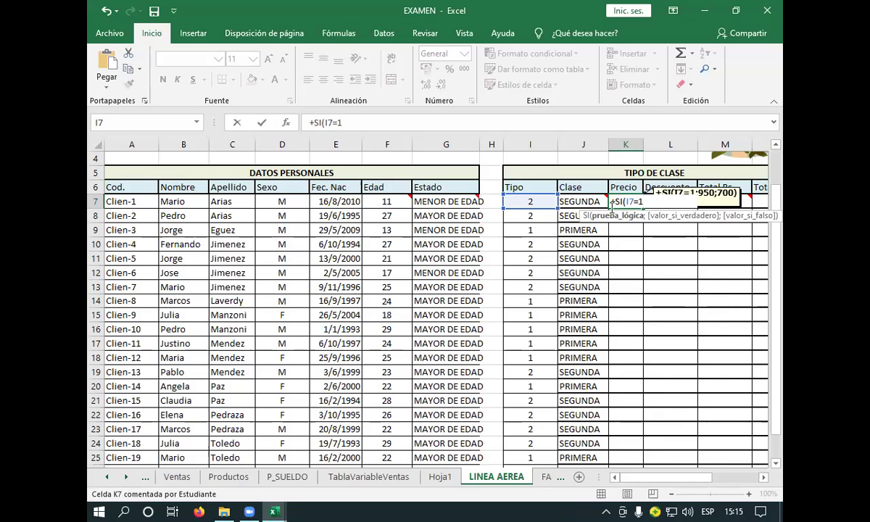
{"action": "type", "text": ";"}
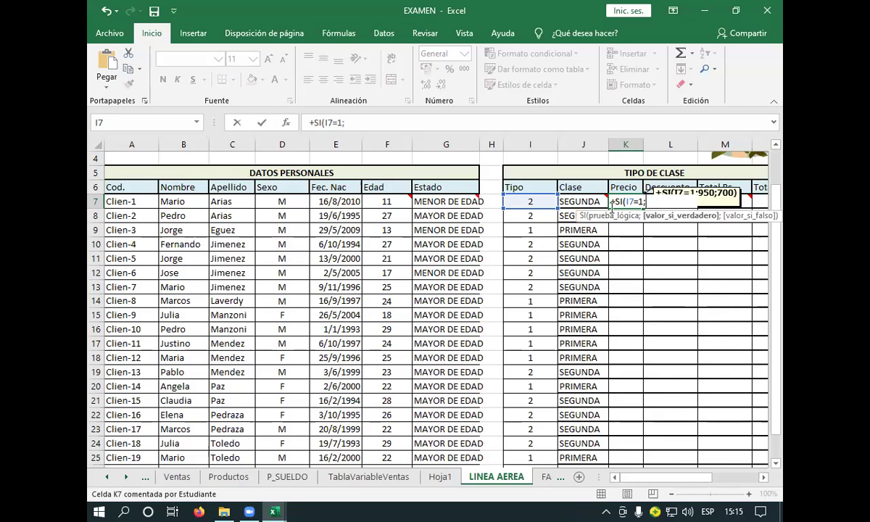
{"action": "type", "text": "95"}
{"action": "type", "text": "0"}
{"action": "type", "text": ";700"}
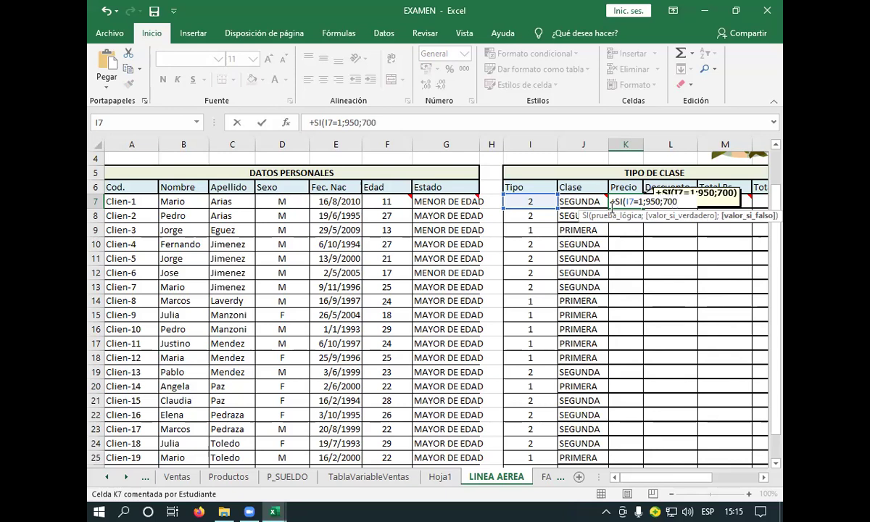
{"action": "type", "text": ")"}
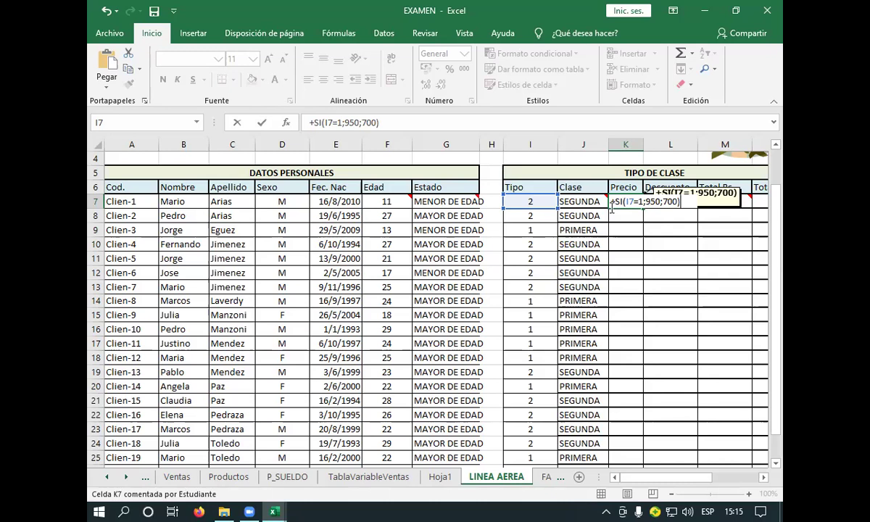
{"action": "key", "text": "Return"}
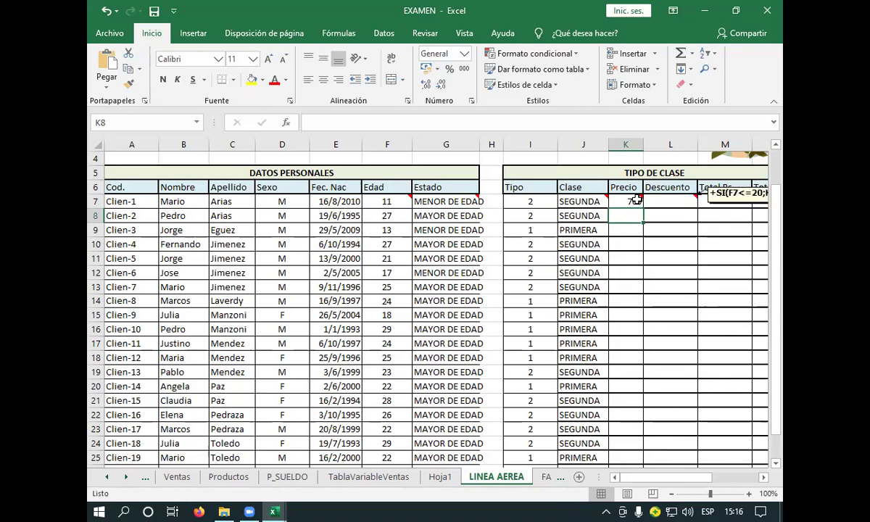
Step: Copy the K7 price formula down to K25, giving 700 or 950 per passenger
{"action": "left_click", "coordinate": [634, 199]}
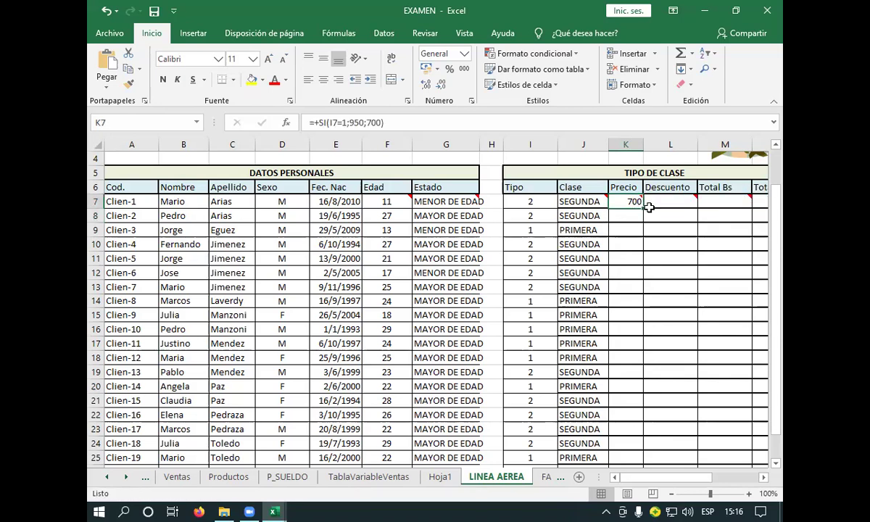
{"action": "double_click", "coordinate": [643, 208]}
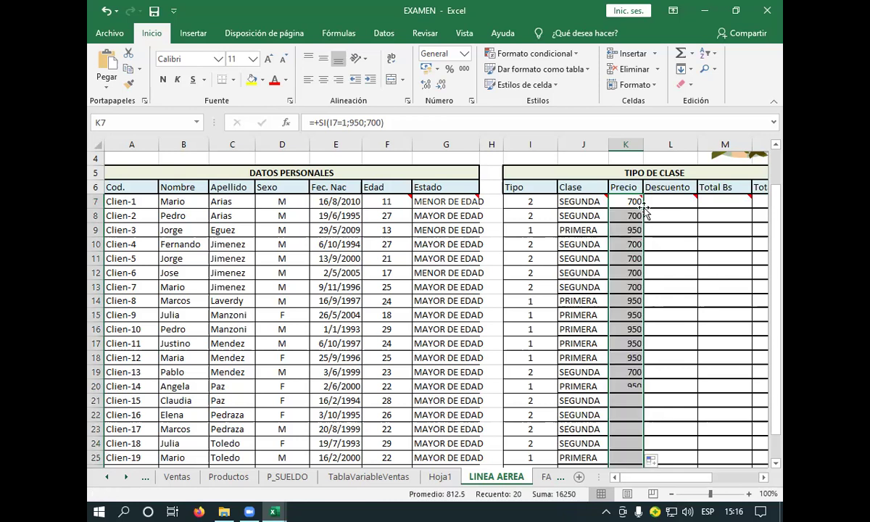
{"action": "left_click", "coordinate": [680, 213]}
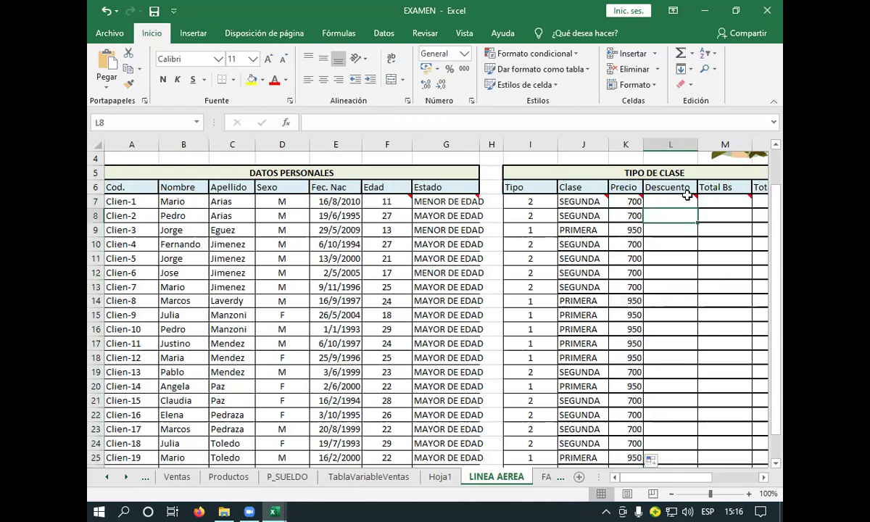
{"action": "left_click", "coordinate": [682, 200]}
{"action": "mouse_move", "coordinate": [671, 201]}
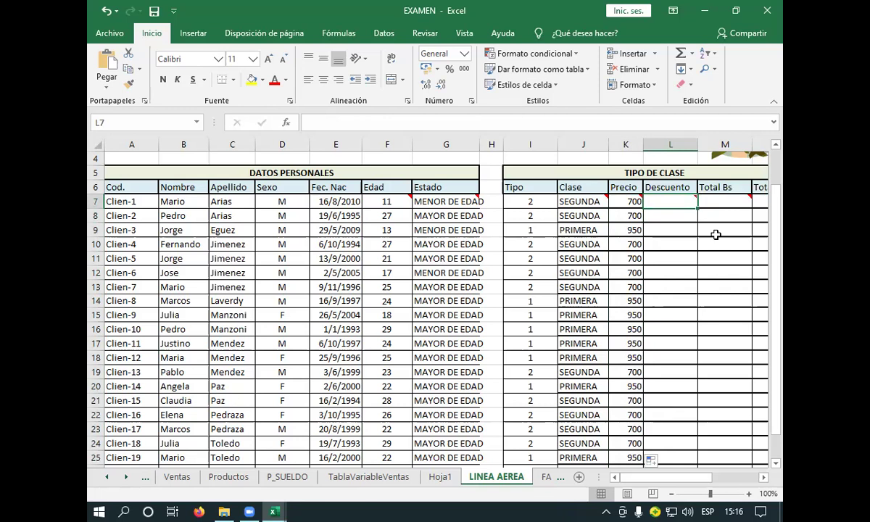
{"action": "left_click_drag", "start_coordinate": [652, 477], "coordinate": [722, 482]}
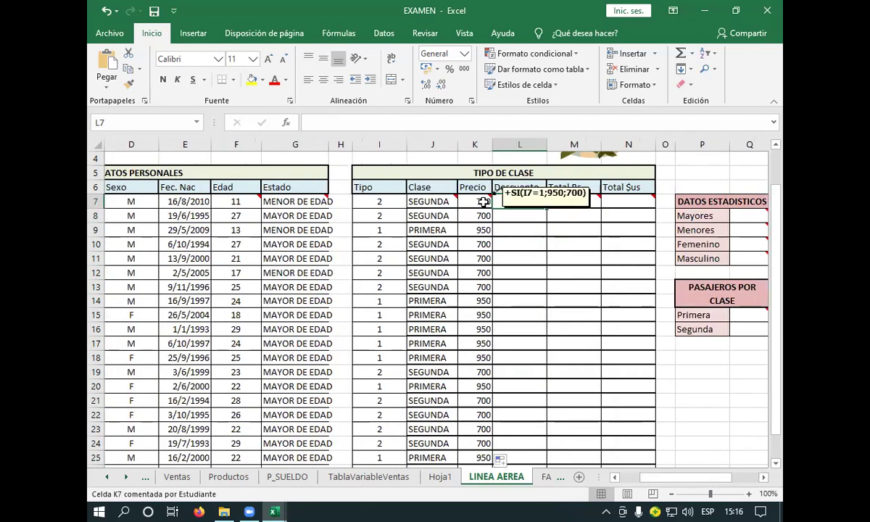
{"action": "mouse_move", "coordinate": [475, 202]}
{"action": "double_click", "coordinate": [470, 203]}
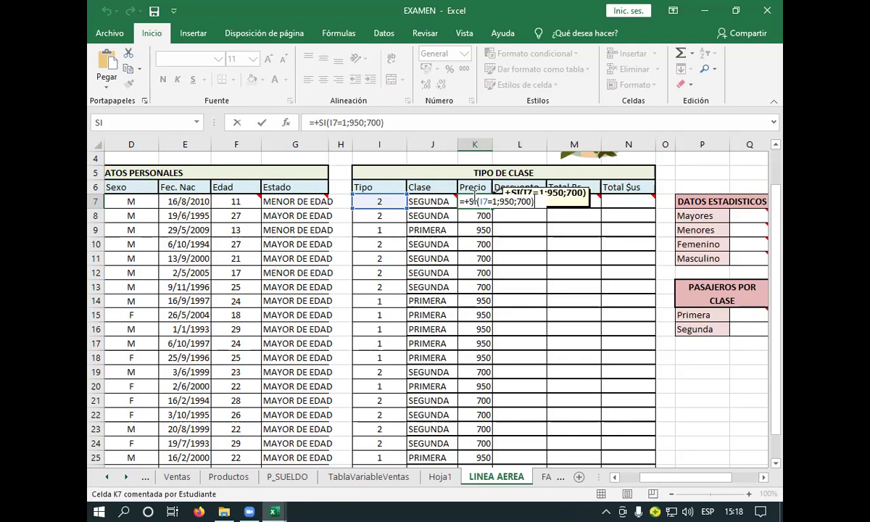
{"action": "key", "text": "Return"}
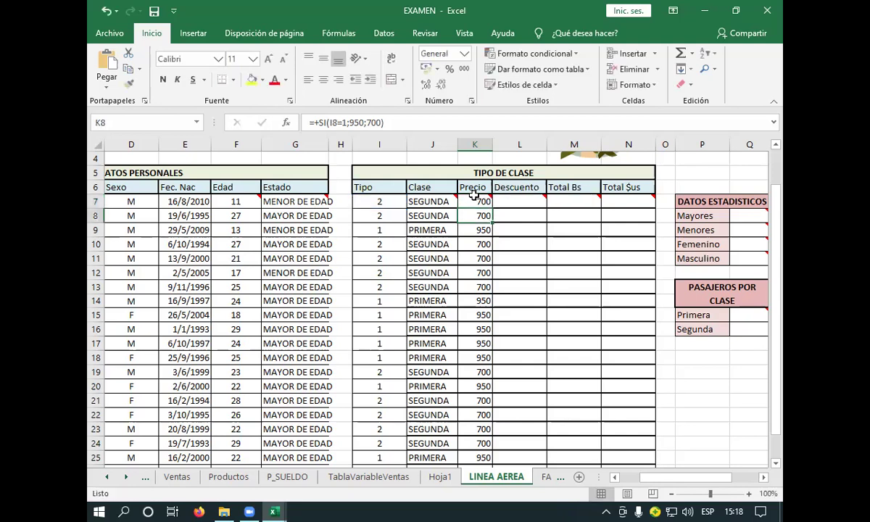
Step: Enter =+SI(F7<=20;K7*35%;0) in L7 for the age-based 35% discount, showing 245
{"action": "left_click", "coordinate": [534, 200]}
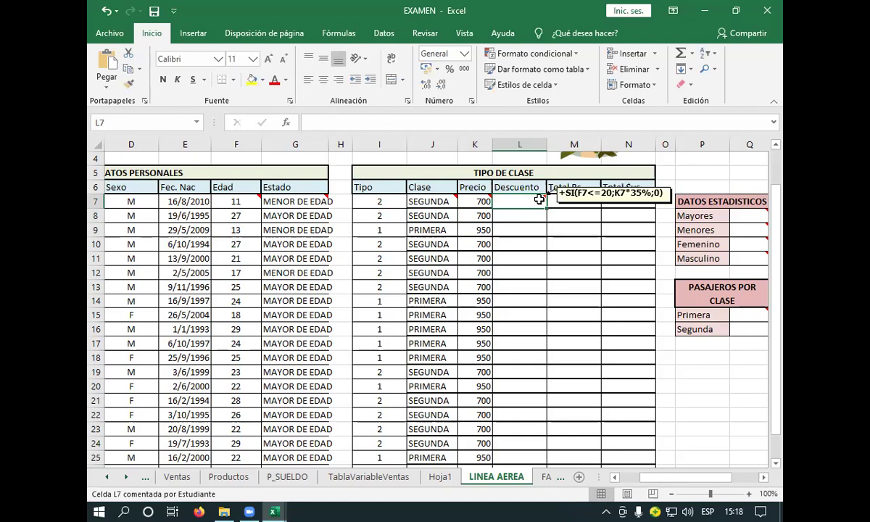
{"action": "type", "text": "+"}
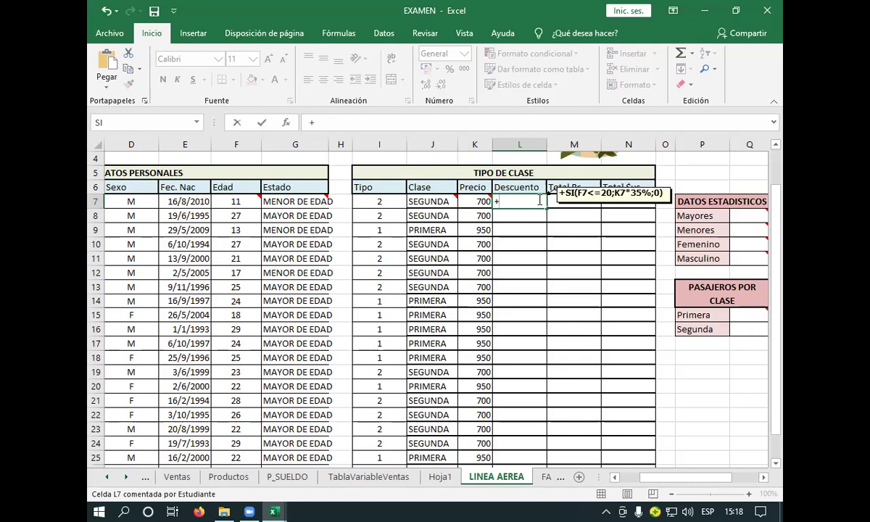
{"action": "type", "text": "SI"}
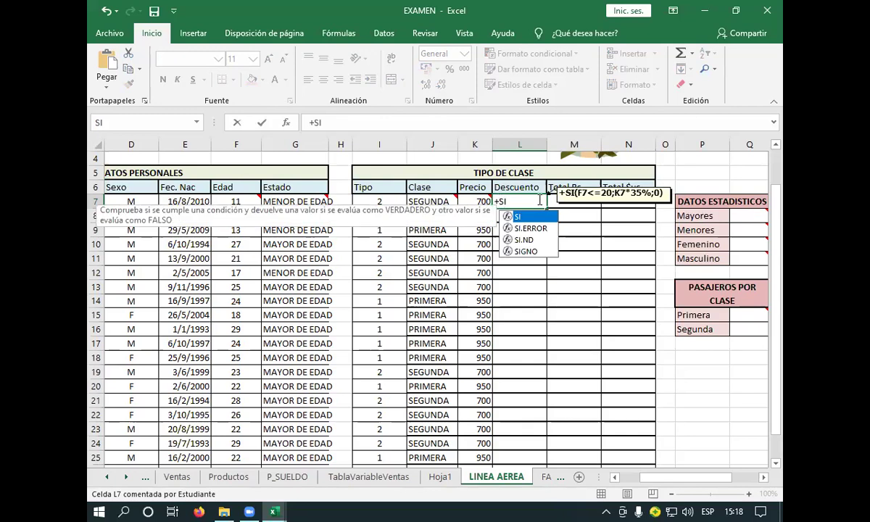
{"action": "type", "text": "("}
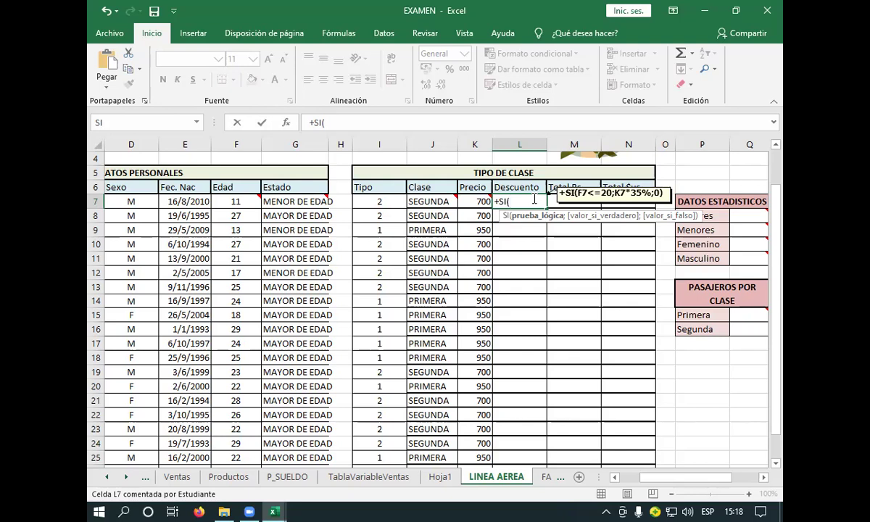
{"action": "left_click", "coordinate": [236, 201]}
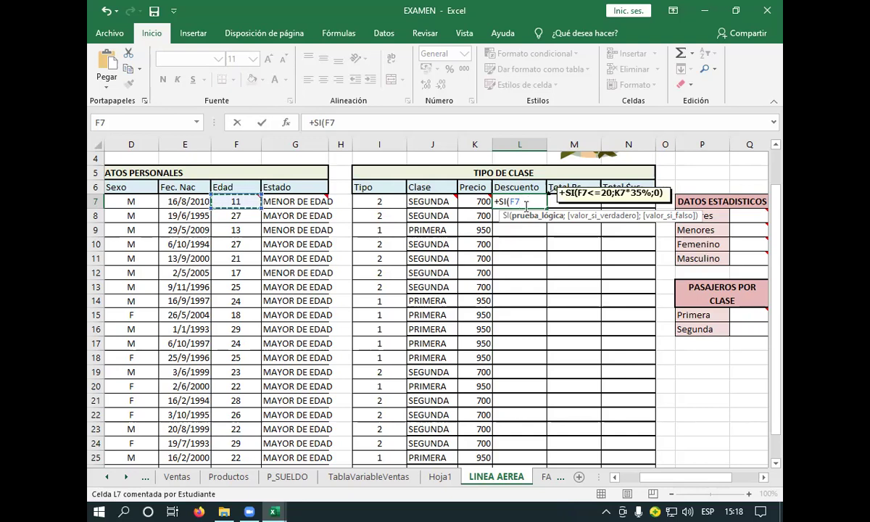
{"action": "type", "text": "<"}
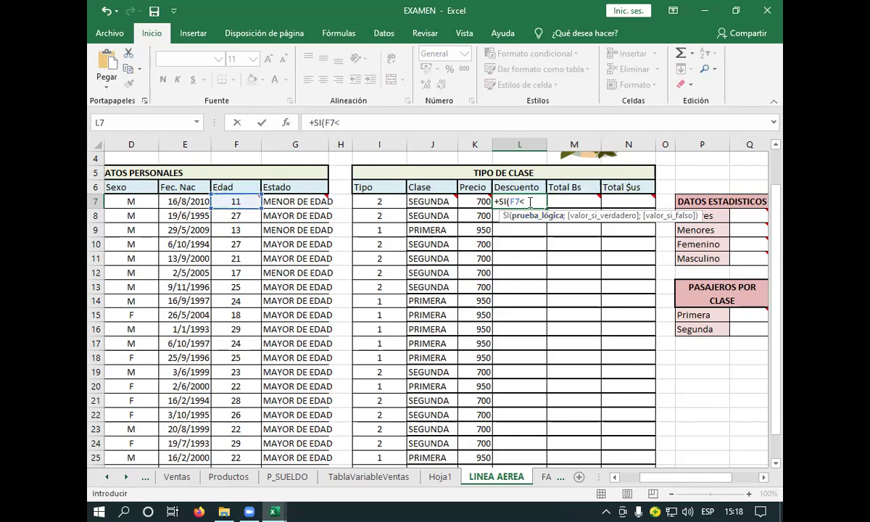
{"action": "type", "text": "="}
{"action": "type", "text": "2222220"}
{"action": "key", "text": "BackSpace"}
{"action": "key", "text": "BackSpace"}
{"action": "key", "text": "BackSpace"}
{"action": "key", "text": "BackSpace"}
{"action": "key", "text": "BackSpace"}
{"action": "key", "text": "BackSpace"}
{"action": "type", "text": "0"}
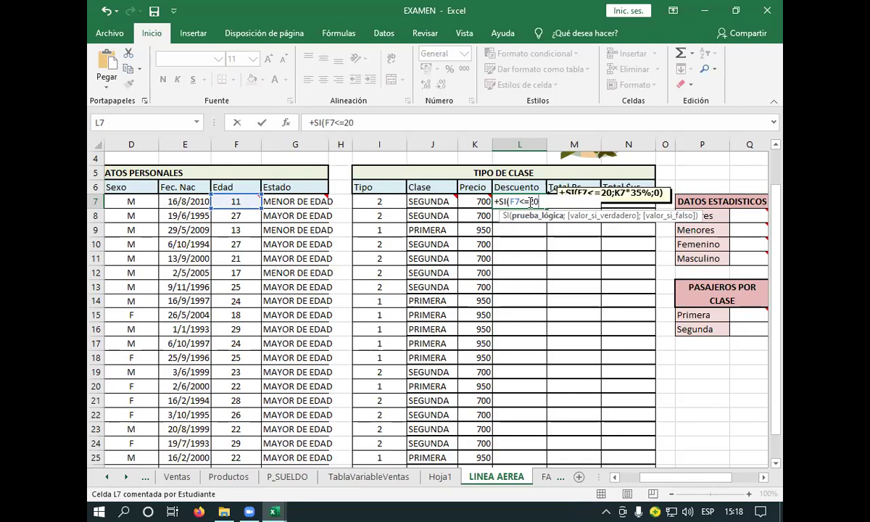
{"action": "type", "text": ";"}
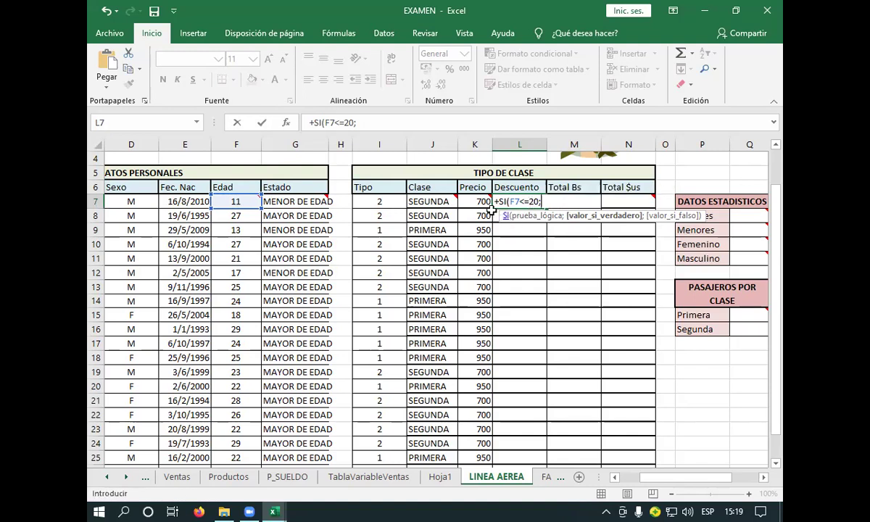
{"action": "left_click", "coordinate": [482, 203]}
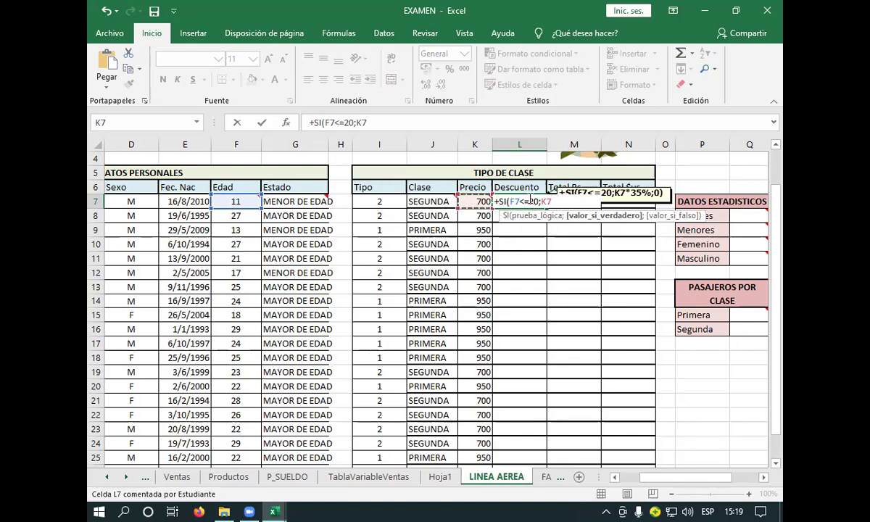
{"action": "type", "text": "*"}
{"action": "type", "text": "35"}
{"action": "type", "text": "%"}
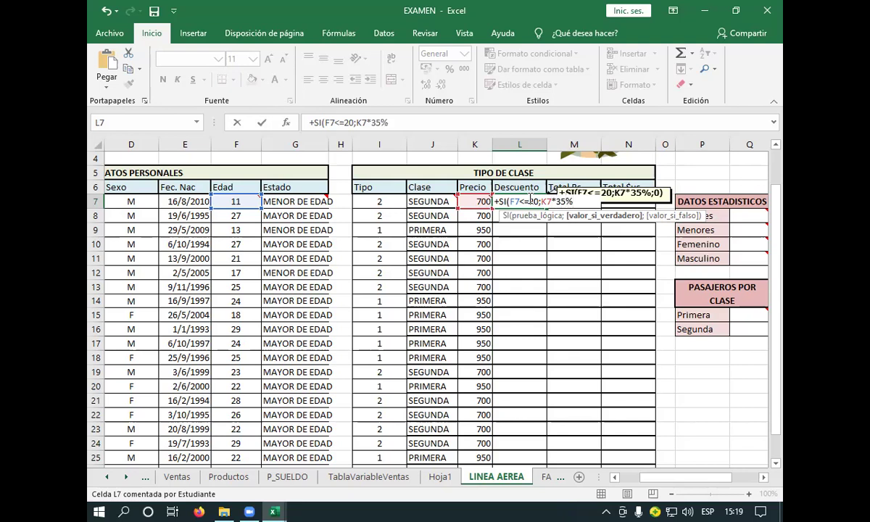
{"action": "type", "text": ";"}
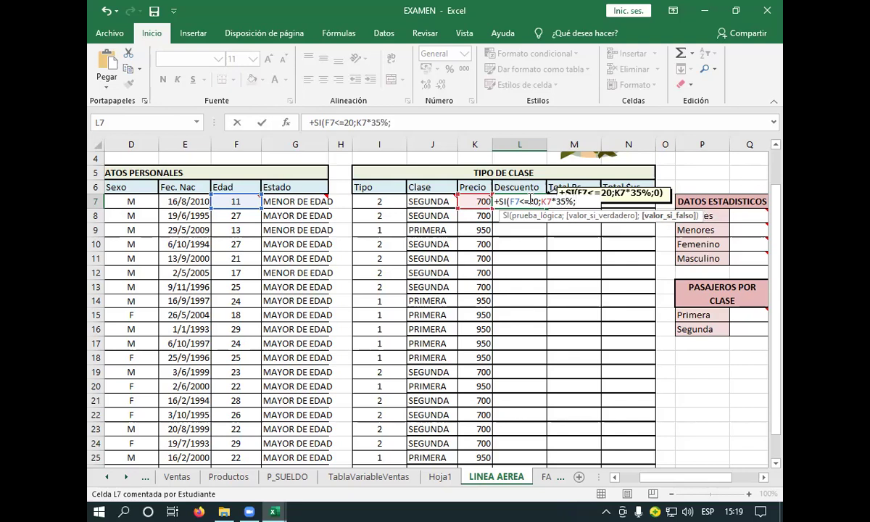
{"action": "type", "text": "0"}
{"action": "type", "text": ")"}
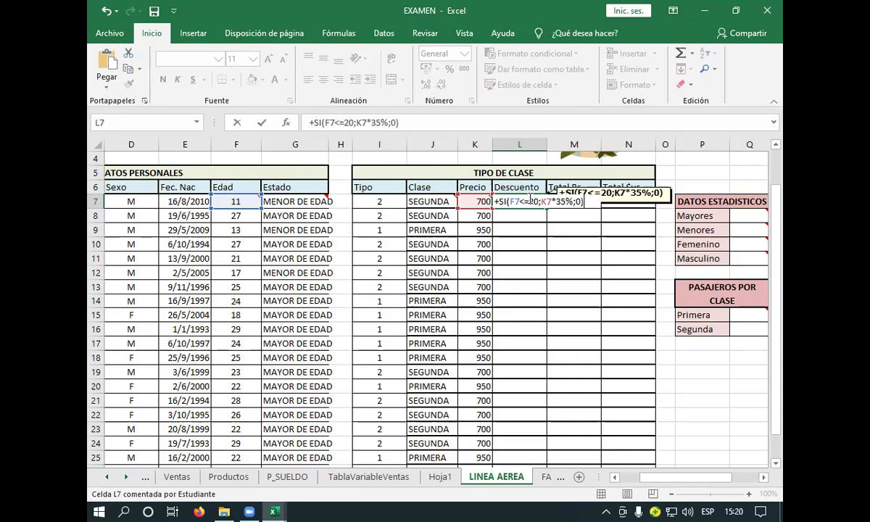
{"action": "key", "text": "Return"}
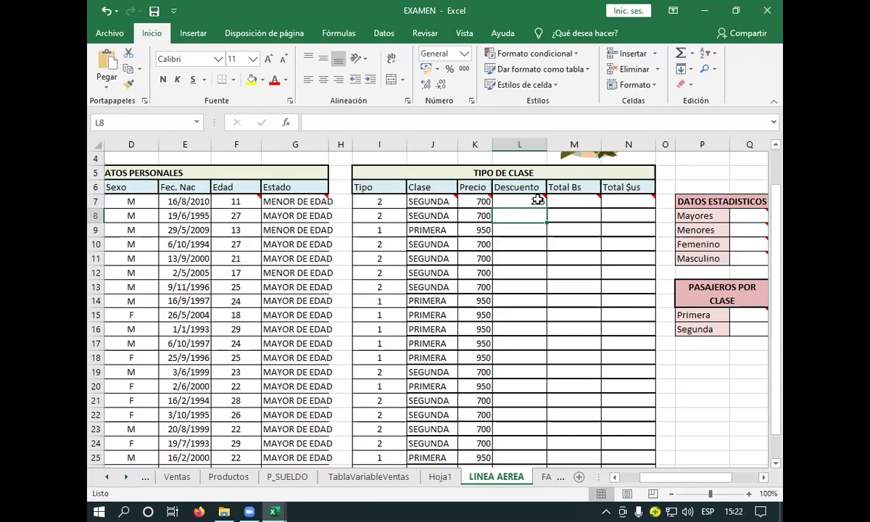
Step: Copy the L7 discount formula down the Descuento column and scroll through the results
{"action": "left_click", "coordinate": [538, 203]}
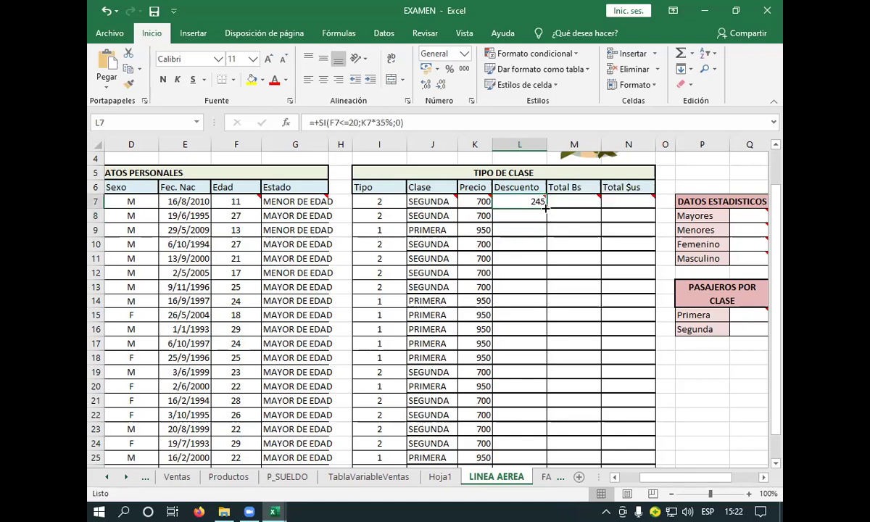
{"action": "double_click", "coordinate": [545, 207]}
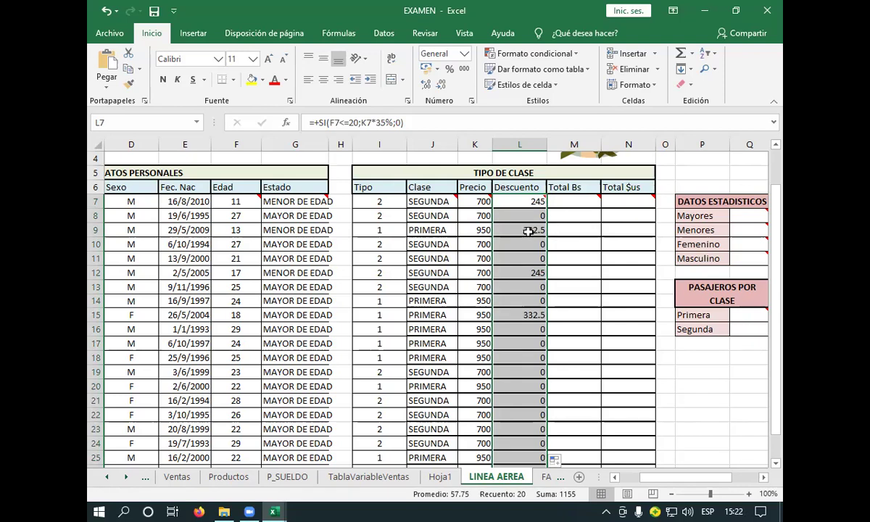
{"action": "left_click", "coordinate": [565, 229]}
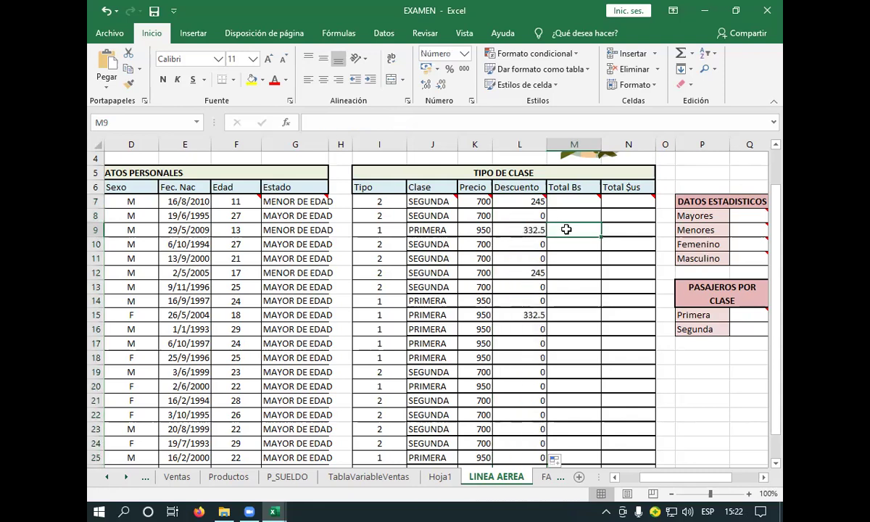
{"action": "scroll", "coordinate": [537, 246], "scroll_direction": "down", "scroll_amount": 1}
{"action": "scroll", "coordinate": [536, 243], "scroll_direction": "down", "scroll_amount": 1}
{"action": "scroll", "coordinate": [537, 239], "scroll_direction": "down", "scroll_amount": 1}
{"action": "scroll", "coordinate": [536, 237], "scroll_direction": "down", "scroll_amount": 1}
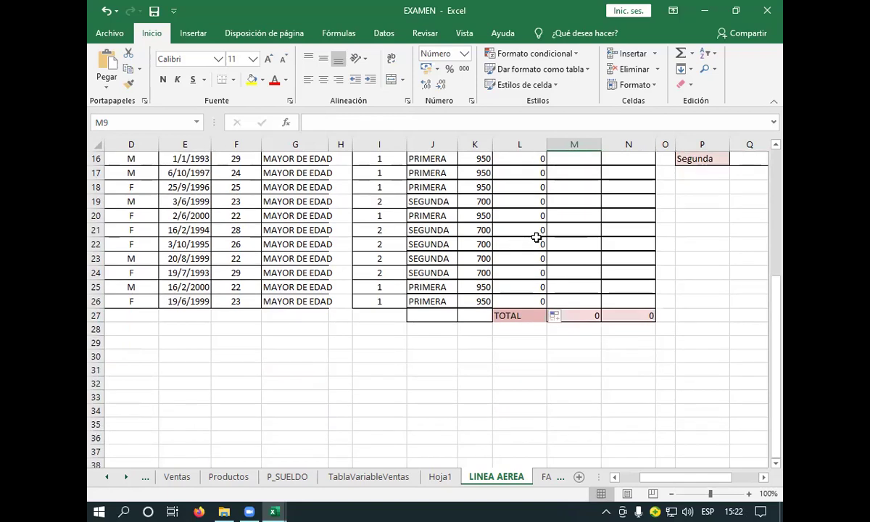
{"action": "scroll", "coordinate": [537, 238], "scroll_direction": "up", "scroll_amount": 3}
{"action": "scroll", "coordinate": [537, 237], "scroll_direction": "up", "scroll_amount": 2}
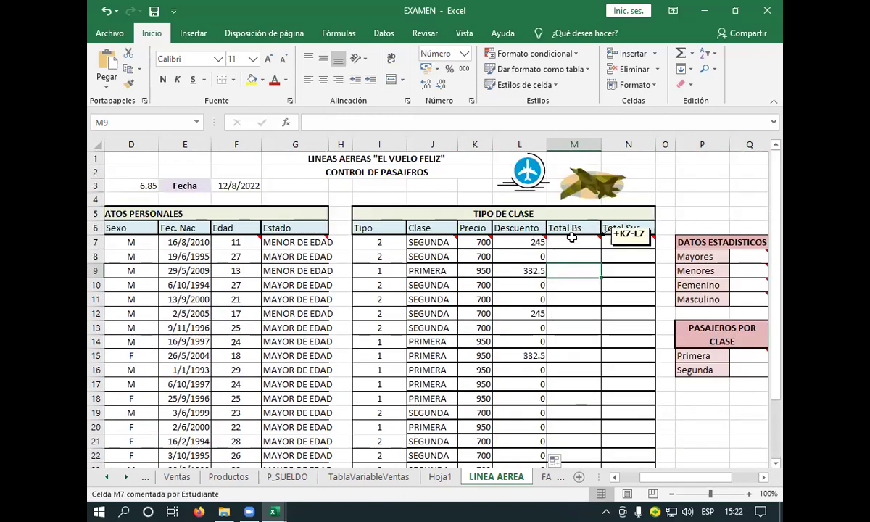
Step: Enter =+K7-L7 in M7 and copy it down the Total Bs column
{"action": "left_click", "coordinate": [573, 240]}
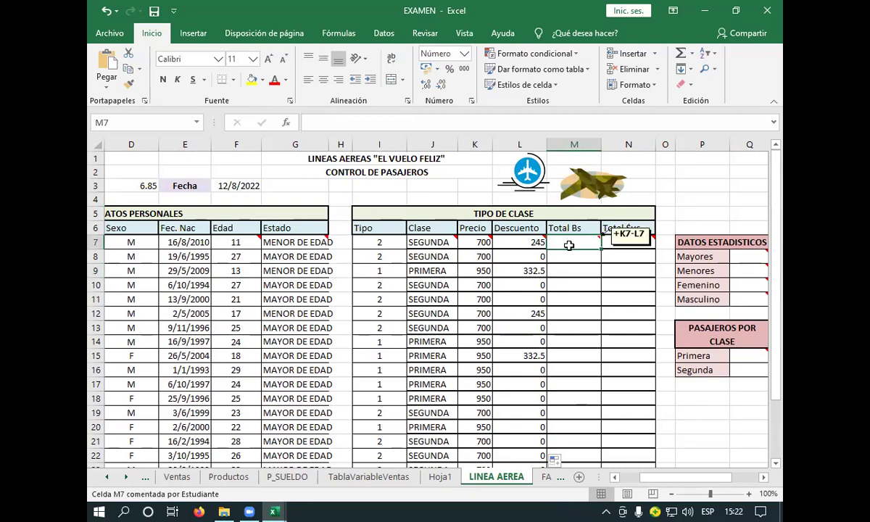
{"action": "type", "text": "+"}
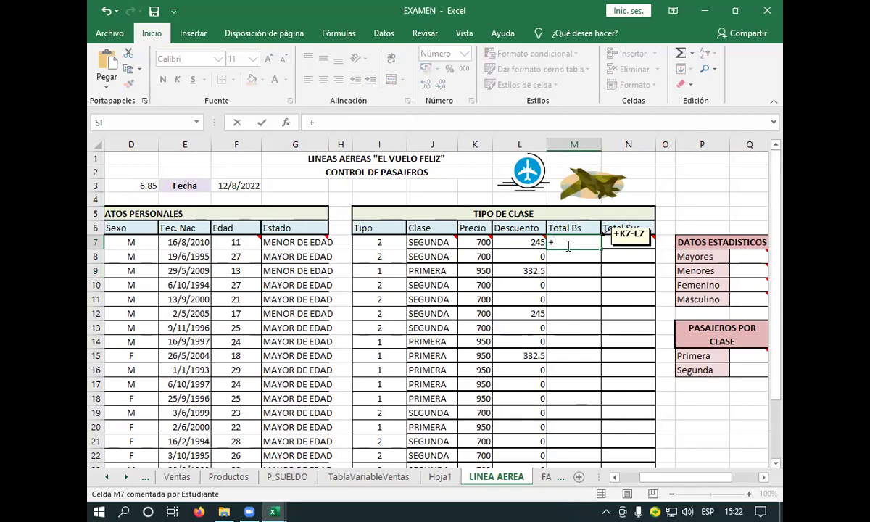
{"action": "left_click", "coordinate": [478, 243]}
{"action": "mouse_move", "coordinate": [574, 243]}
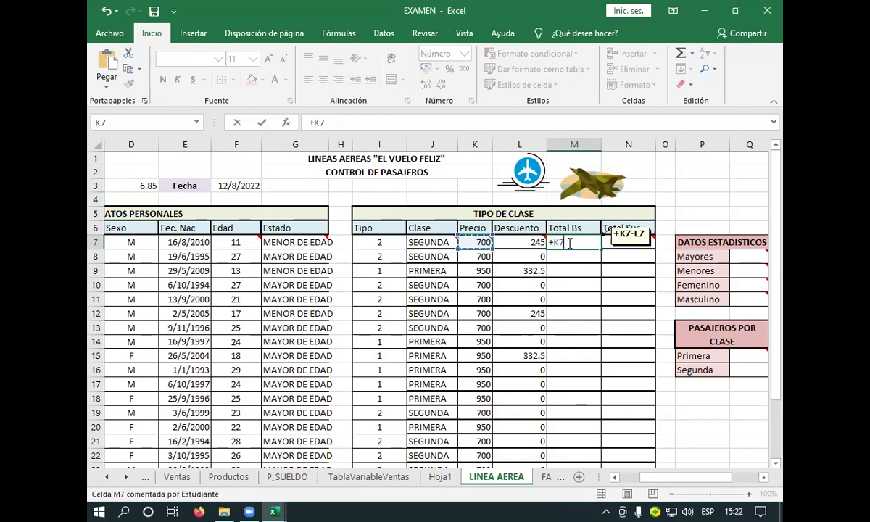
{"action": "type", "text": "-"}
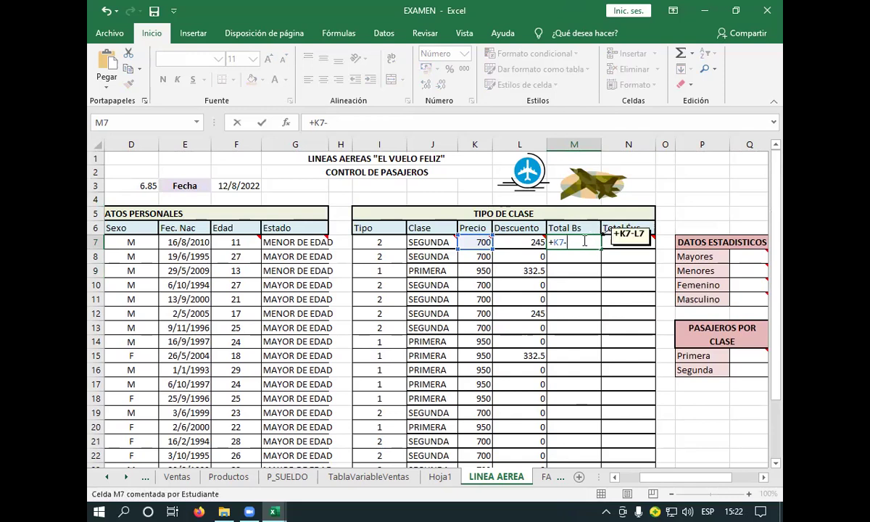
{"action": "mouse_move", "coordinate": [544, 237]}
{"action": "left_click", "coordinate": [530, 237]}
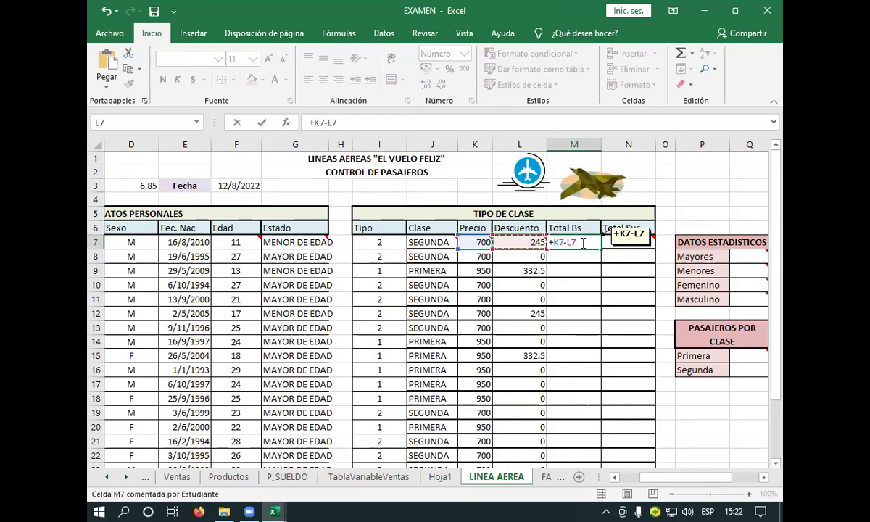
{"action": "key", "text": "Return"}
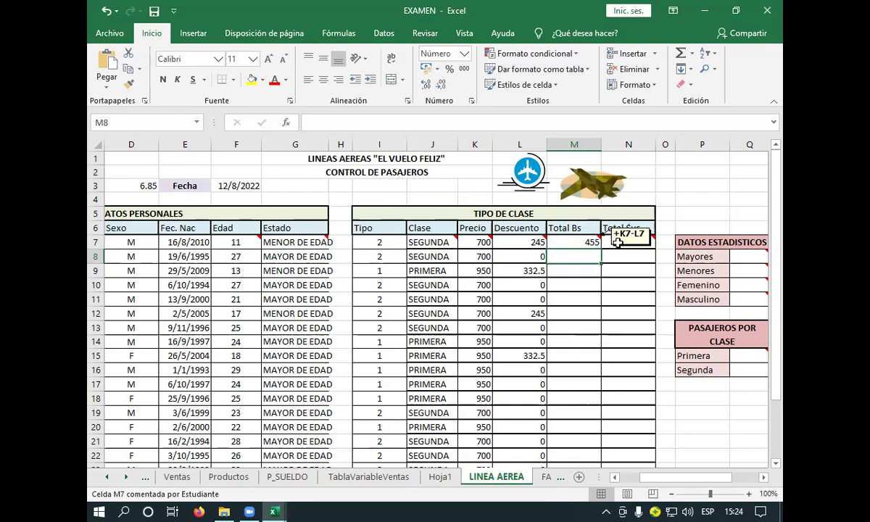
{"action": "left_click", "coordinate": [577, 243]}
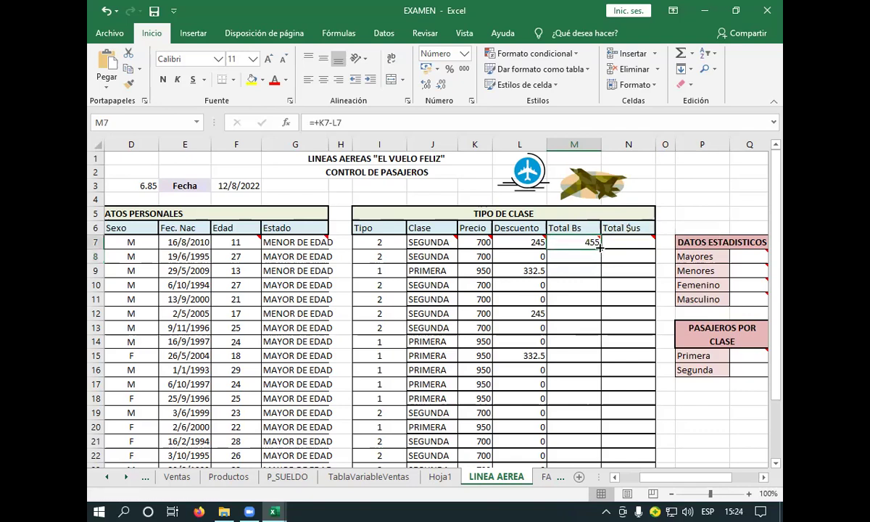
{"action": "double_click", "coordinate": [599, 247]}
Step: Enter =+M7/$D$3 in N7 to convert Total Bs at the D3 exchange rate
{"action": "left_click", "coordinate": [627, 246]}
{"action": "mouse_move", "coordinate": [628, 242]}
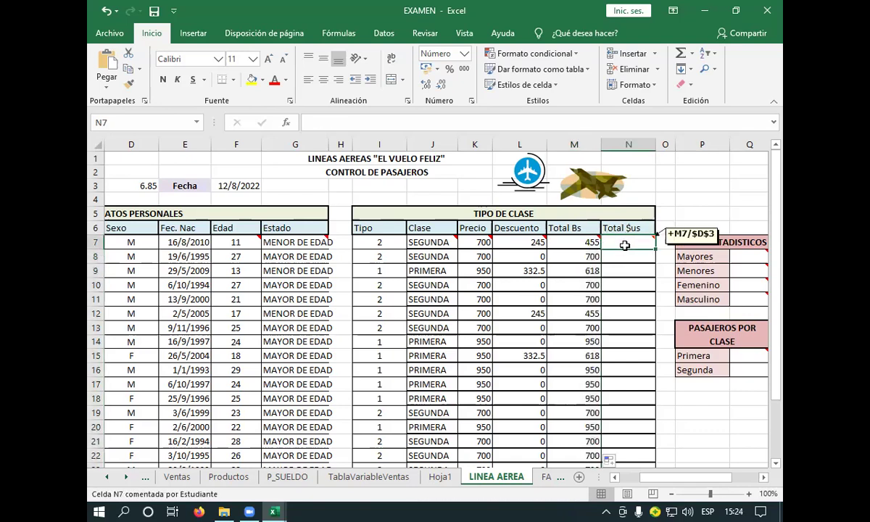
{"action": "type", "text": "+"}
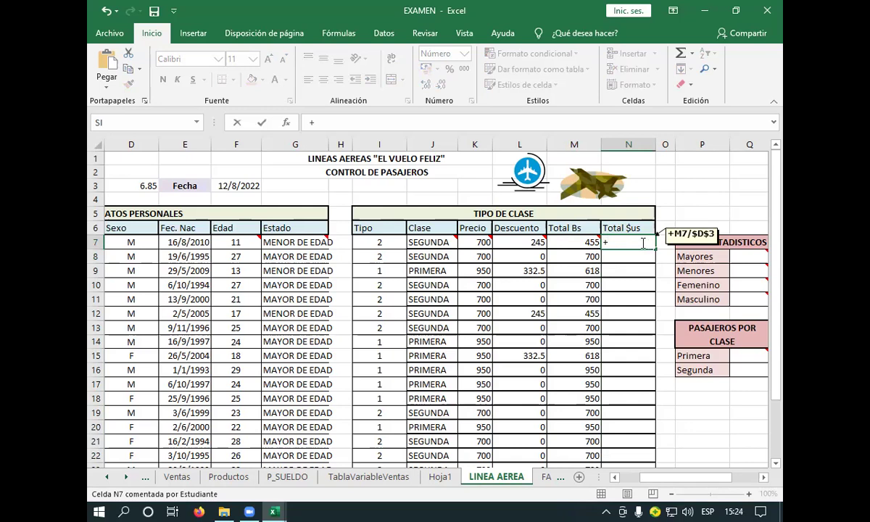
{"action": "left_click", "coordinate": [569, 240]}
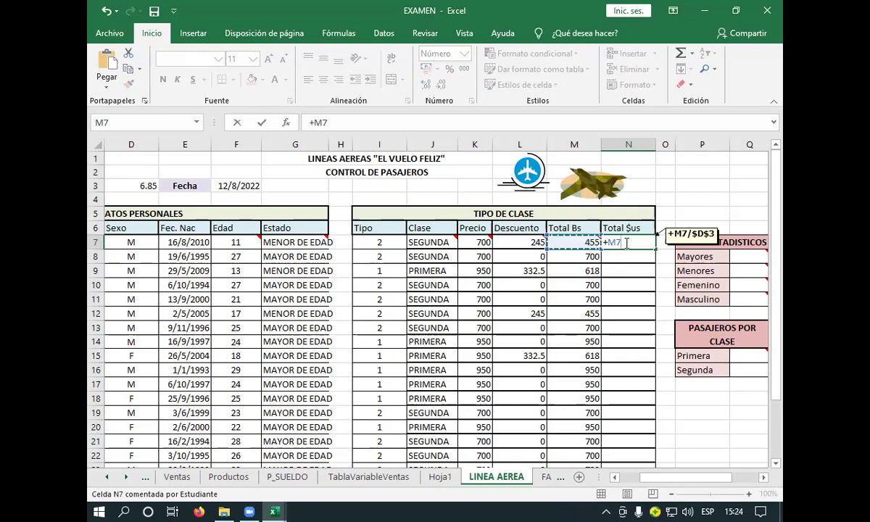
{"action": "type", "text": "/"}
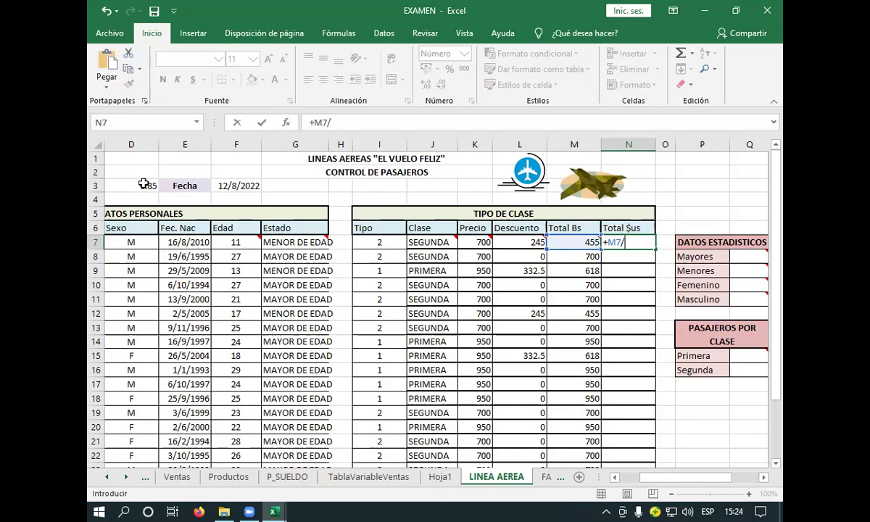
{"action": "left_click", "coordinate": [144, 184]}
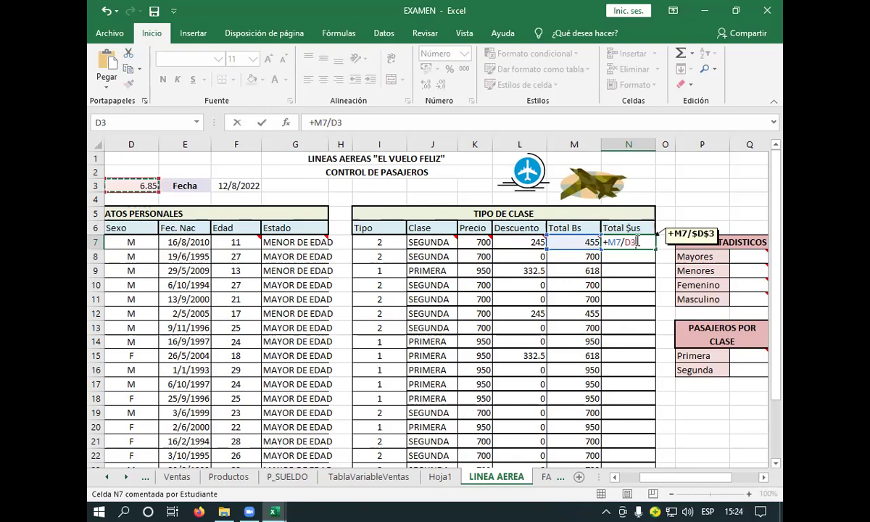
{"action": "key", "text": "F4"}
{"action": "key", "text": "Return"}
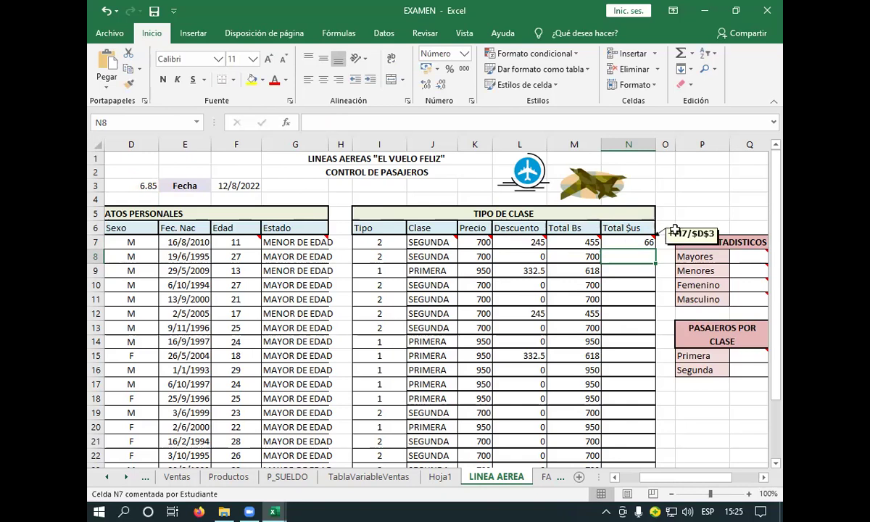
Step: Copy the N7 formula down the Total $us column, showing 66, 90, 102 or 139
{"action": "left_click", "coordinate": [639, 242]}
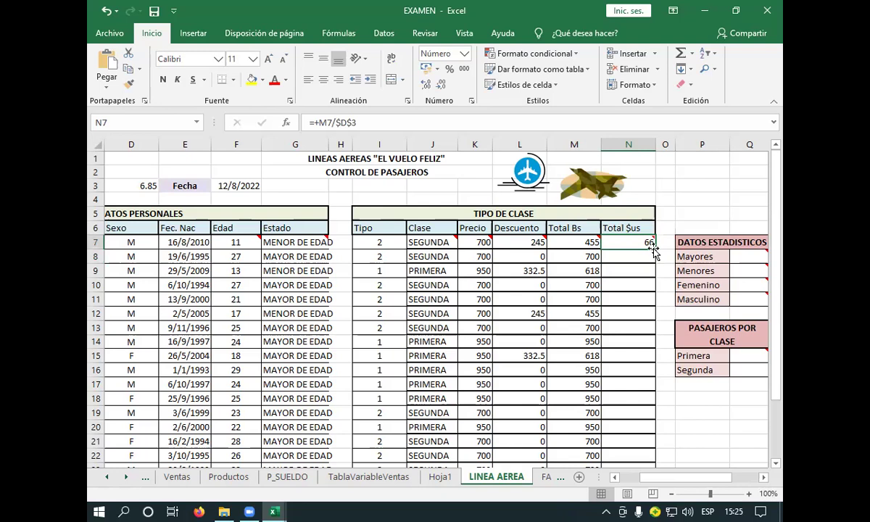
{"action": "double_click", "coordinate": [656, 249]}
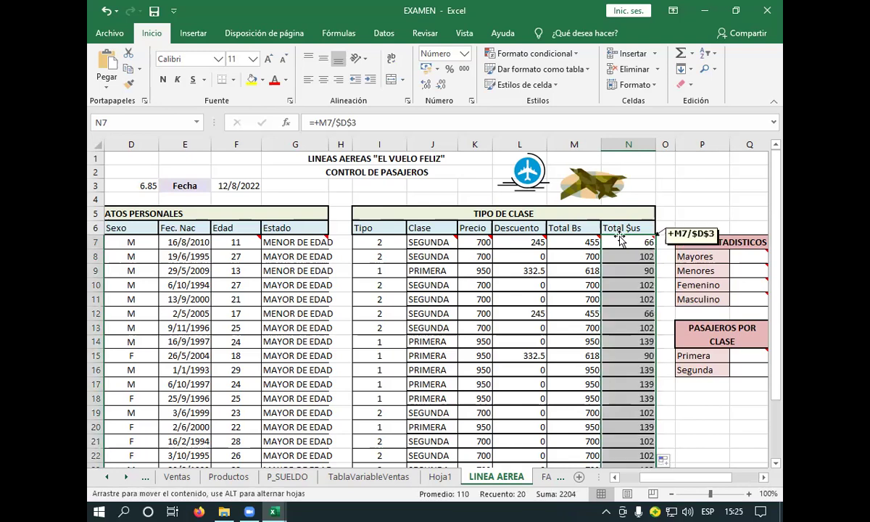
{"action": "left_click", "coordinate": [618, 240]}
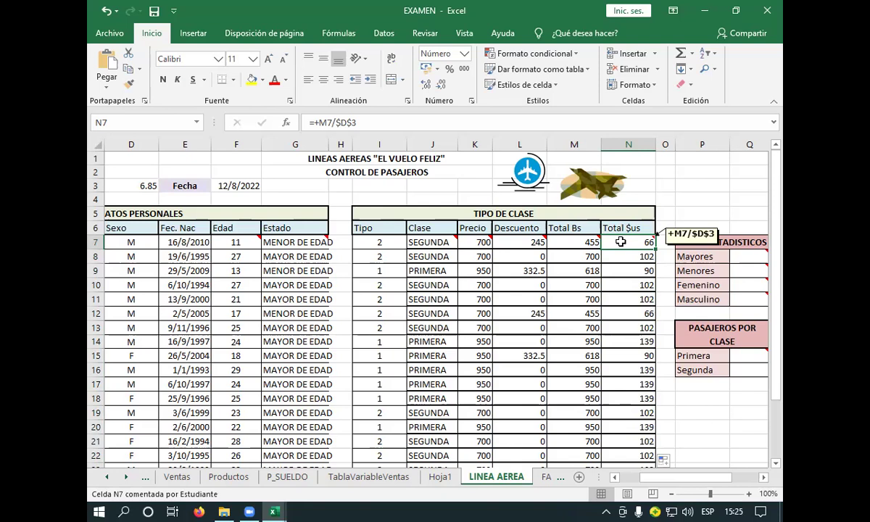
{"action": "scroll", "coordinate": [570, 272], "scroll_direction": "down", "scroll_amount": 2}
{"action": "scroll", "coordinate": [551, 272], "scroll_direction": "down", "scroll_amount": 1}
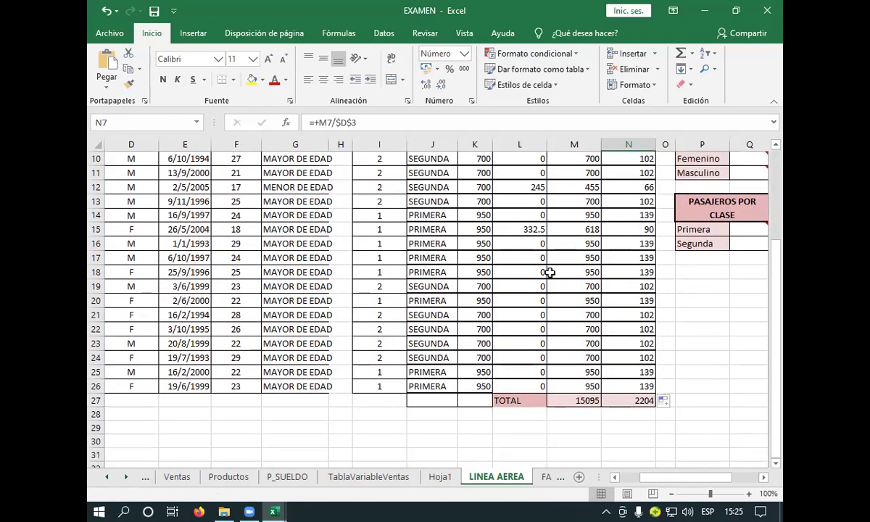
{"action": "scroll", "coordinate": [550, 272], "scroll_direction": "up", "scroll_amount": 3}
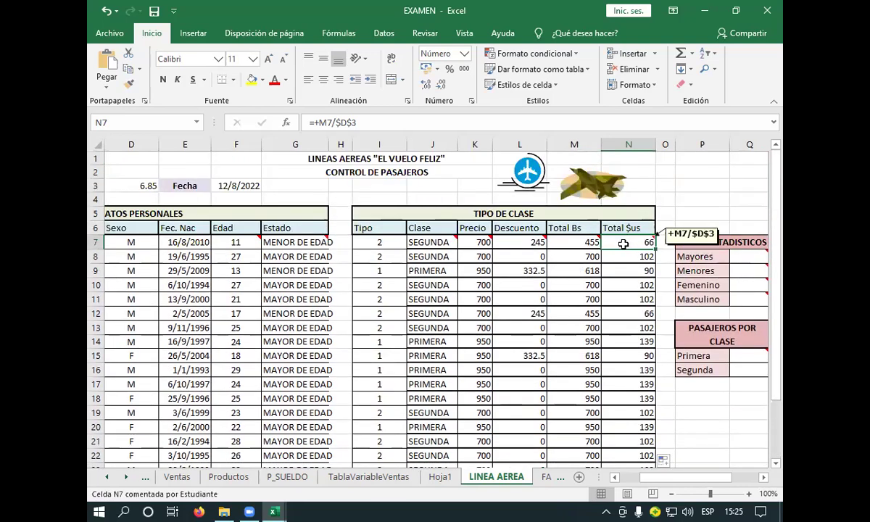
{"action": "left_click_drag", "start_coordinate": [718, 479], "coordinate": [747, 479]}
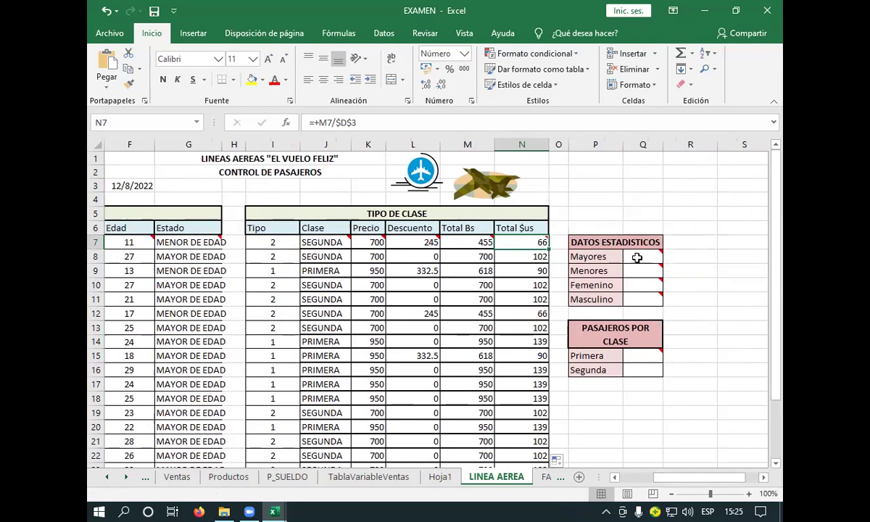
Step: Select Q8 beside Mayores and type +CONTAR.SI( to begin the count
{"action": "left_click", "coordinate": [637, 258]}
{"action": "mouse_move", "coordinate": [643, 257]}
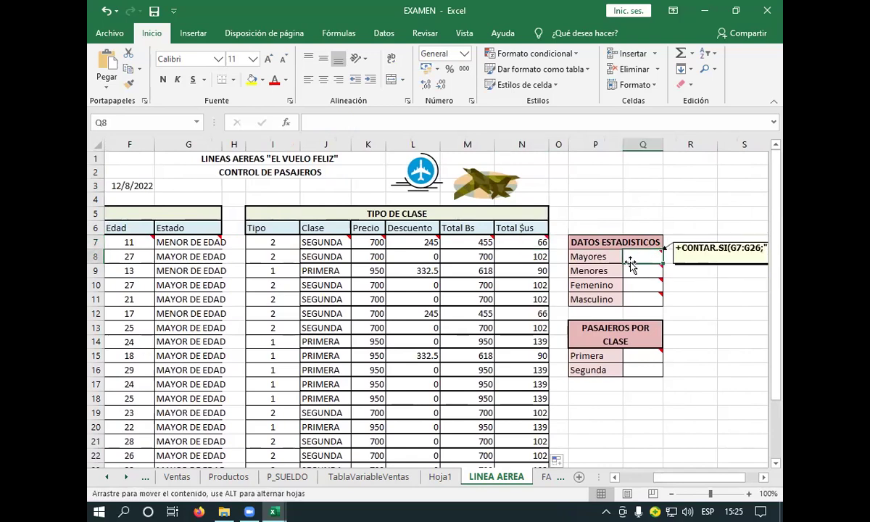
{"action": "left_click_drag", "start_coordinate": [676, 477], "coordinate": [714, 478]}
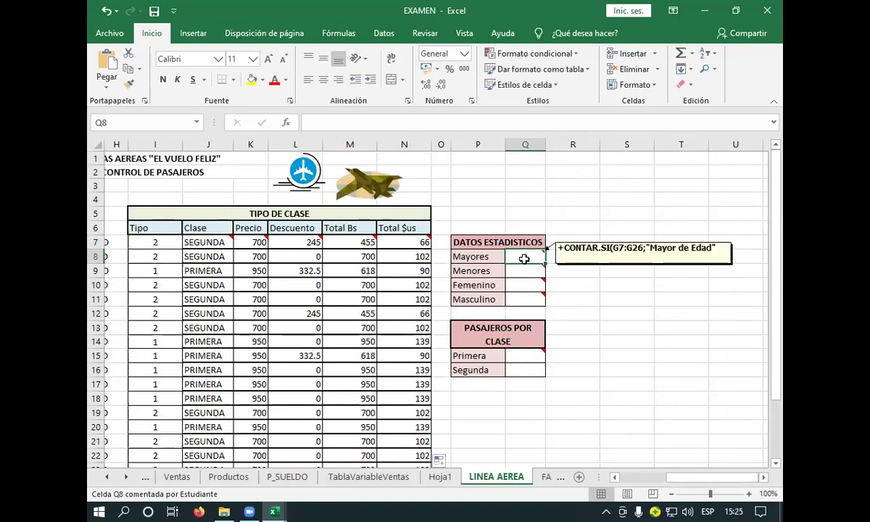
{"action": "type", "text": "+"}
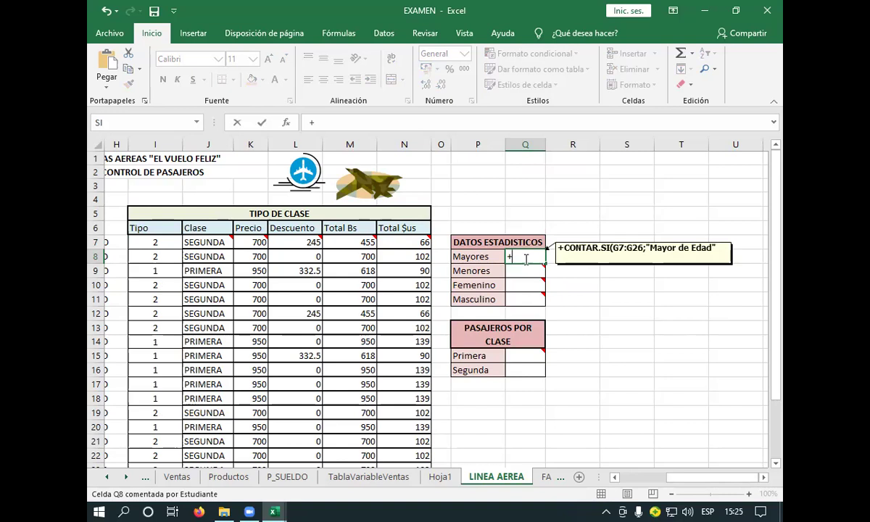
{"action": "type", "text": "CONT"}
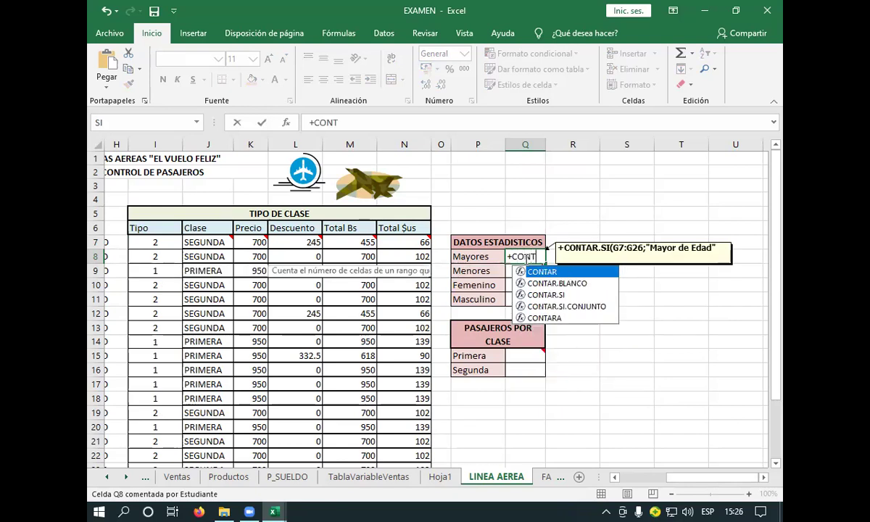
{"action": "type", "text": "AR"}
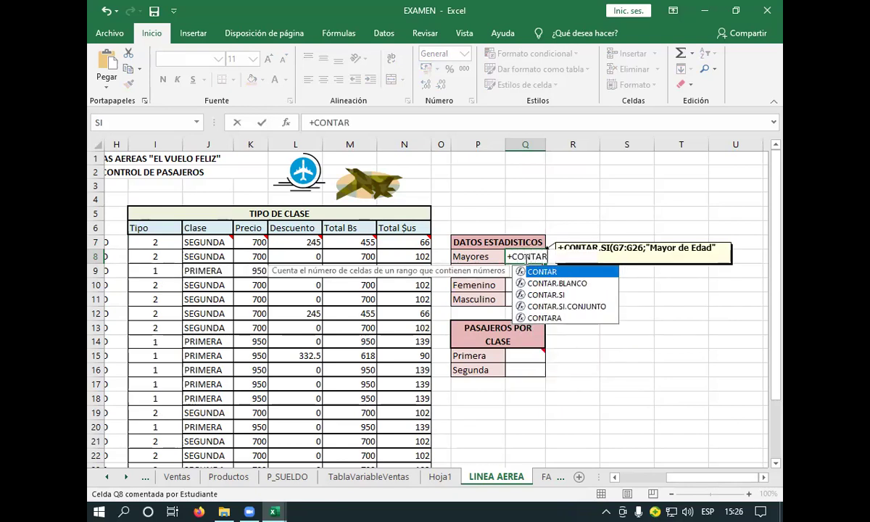
{"action": "type", "text": "."}
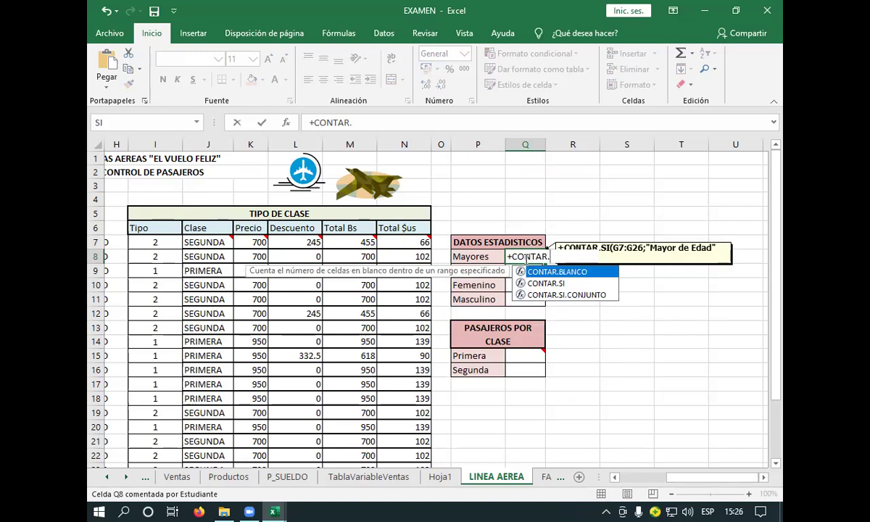
{"action": "type", "text": "SI"}
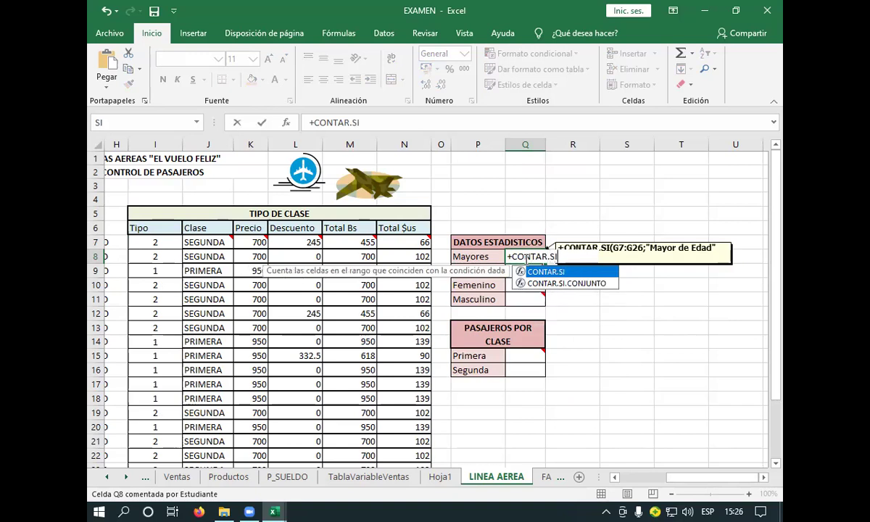
{"action": "type", "text": "("}
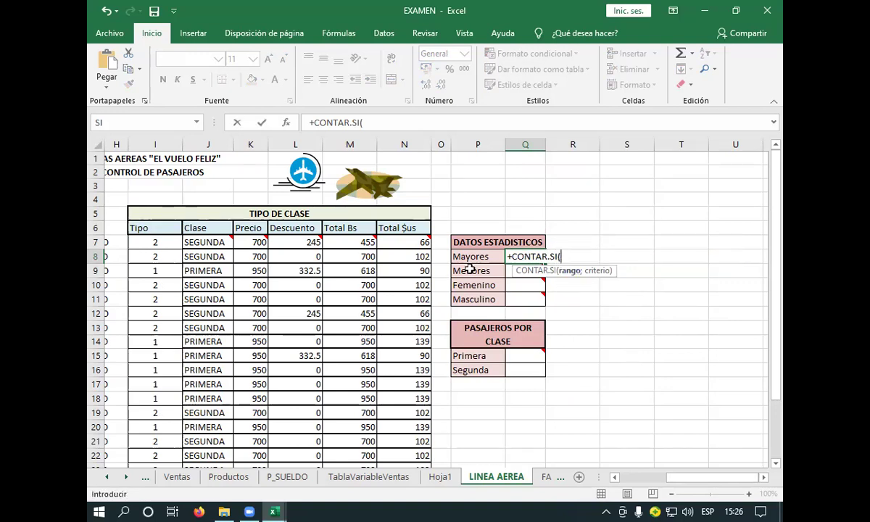
{"action": "scroll", "coordinate": [435, 305], "scroll_direction": "left", "scroll_amount": 2}
{"action": "scroll", "coordinate": [435, 305], "scroll_direction": "left", "scroll_amount": 3}
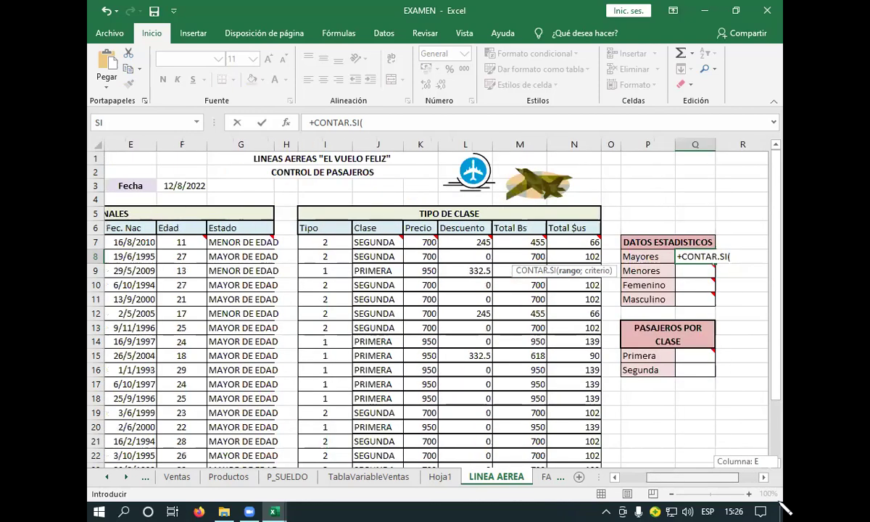
{"action": "scroll", "coordinate": [435, 305], "scroll_direction": "left", "scroll_amount": 1}
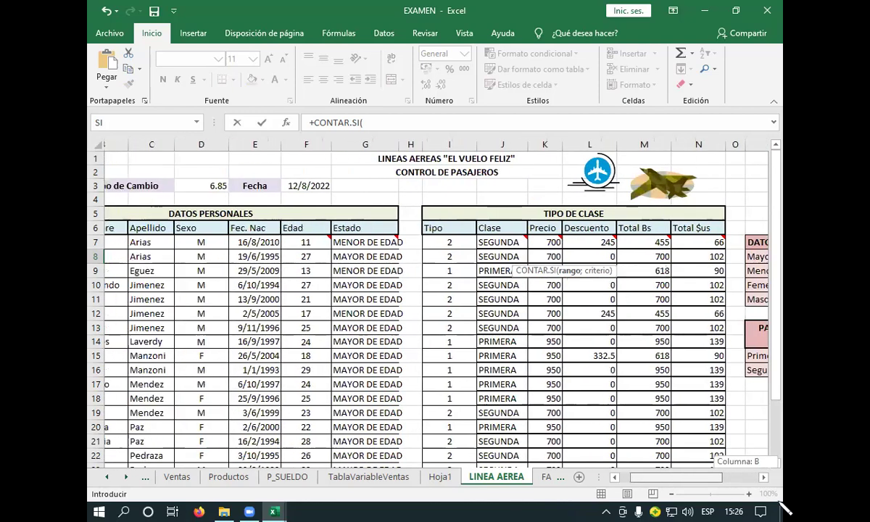
{"action": "scroll", "coordinate": [435, 305], "scroll_direction": "right", "scroll_amount": 3}
{"action": "scroll", "coordinate": [435, 304], "scroll_direction": "right", "scroll_amount": 2}
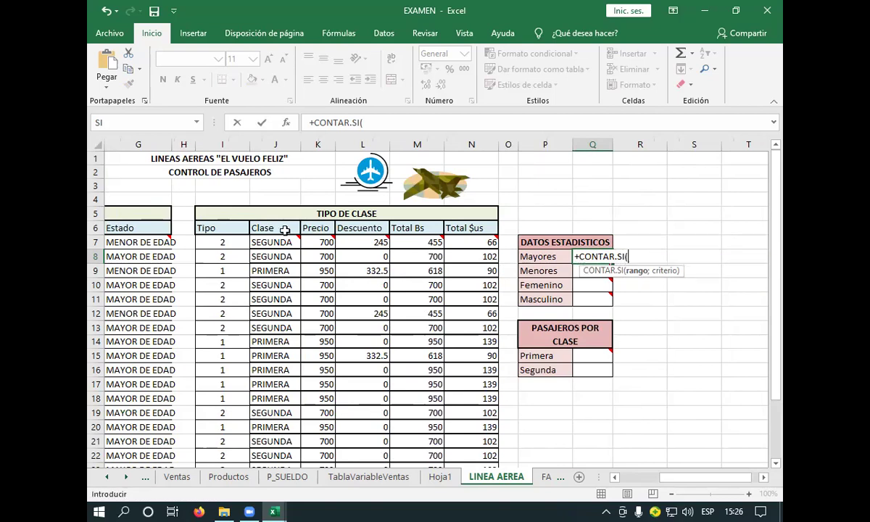
Step: Set the Q8 count range to the Estado cells G7:G26, clearing stray characters
{"action": "left_click", "coordinate": [142, 241]}
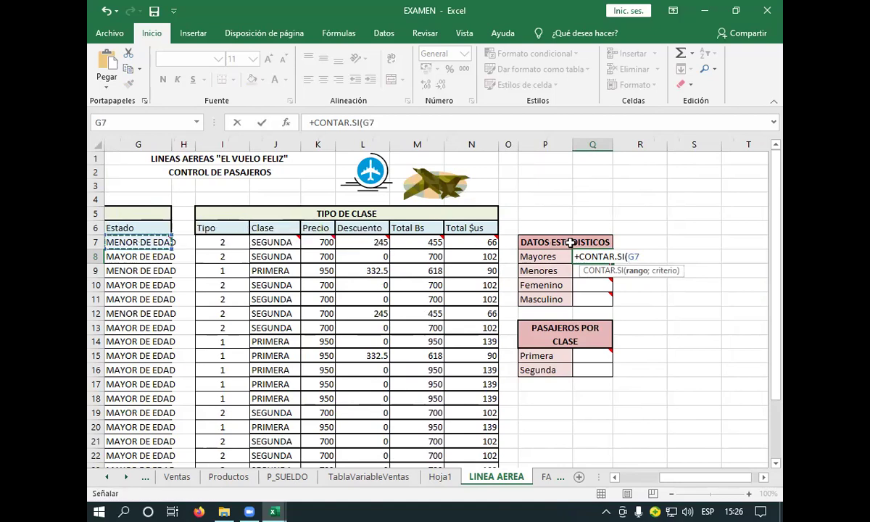
{"action": "mouse_move", "coordinate": [599, 260]}
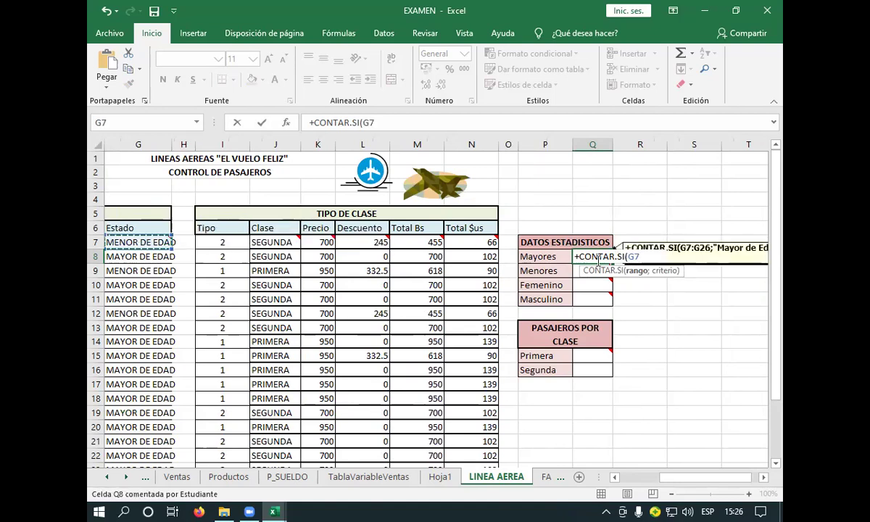
{"action": "type", "text": "."}
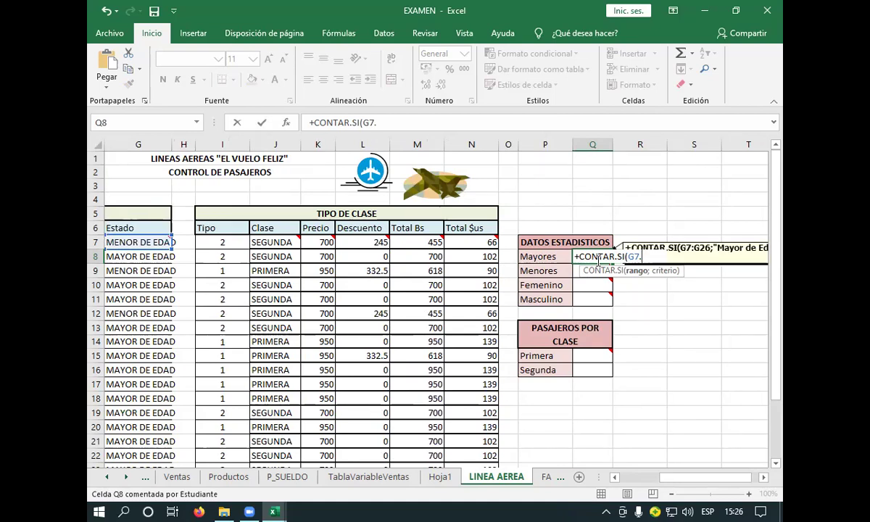
{"action": "key", "text": "BackSpace"}
{"action": "type", "text": ":"}
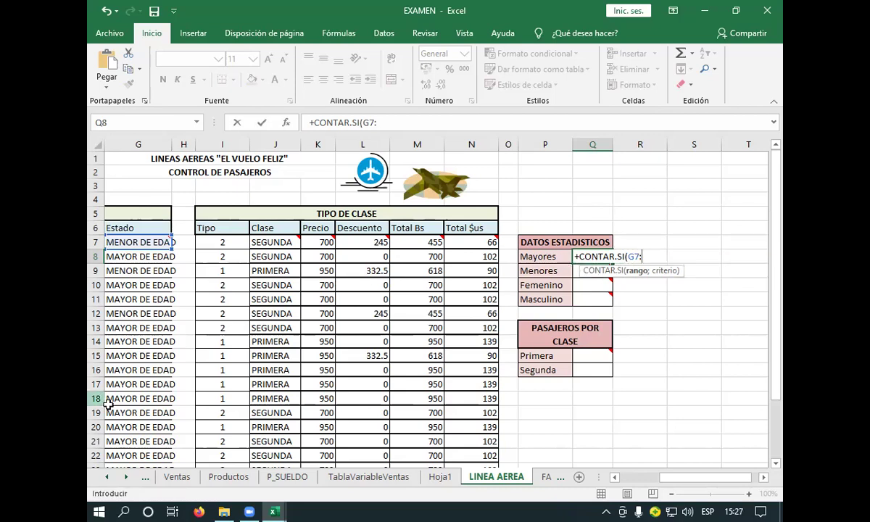
{"action": "scroll", "coordinate": [132, 419], "scroll_direction": "down", "scroll_amount": 1}
{"action": "scroll", "coordinate": [135, 424], "scroll_direction": "down", "scroll_amount": 1}
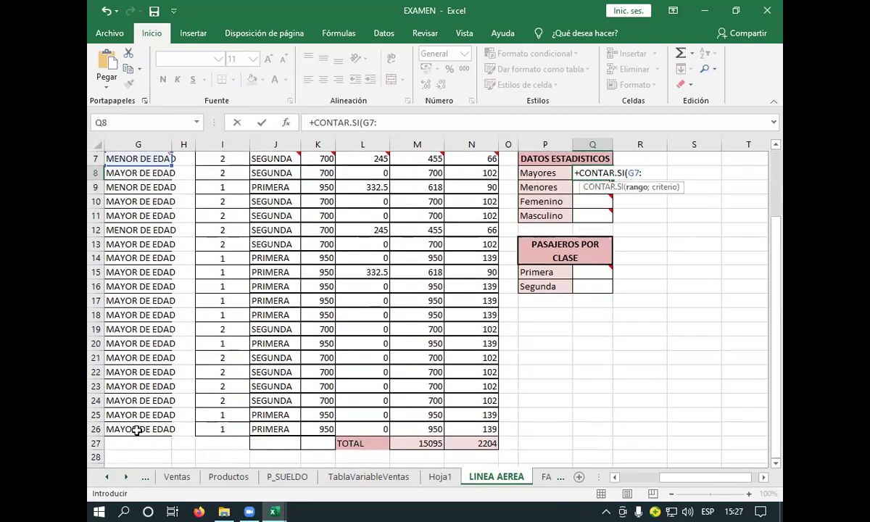
{"action": "left_click", "coordinate": [136, 431]}
{"action": "scroll", "coordinate": [582, 220], "scroll_direction": "up", "scroll_amount": 1}
{"action": "scroll", "coordinate": [610, 236], "scroll_direction": "up", "scroll_amount": 1}
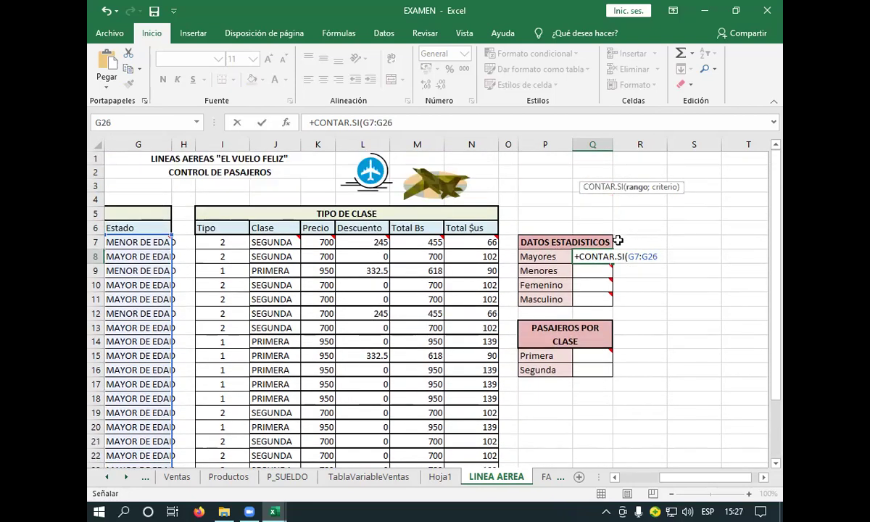
{"action": "mouse_move", "coordinate": [606, 174]}
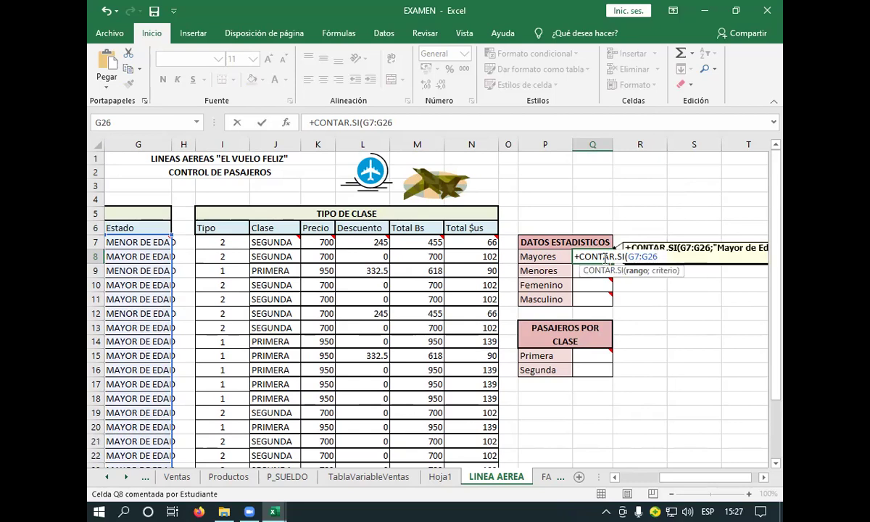
{"action": "key", "text": "F8"}
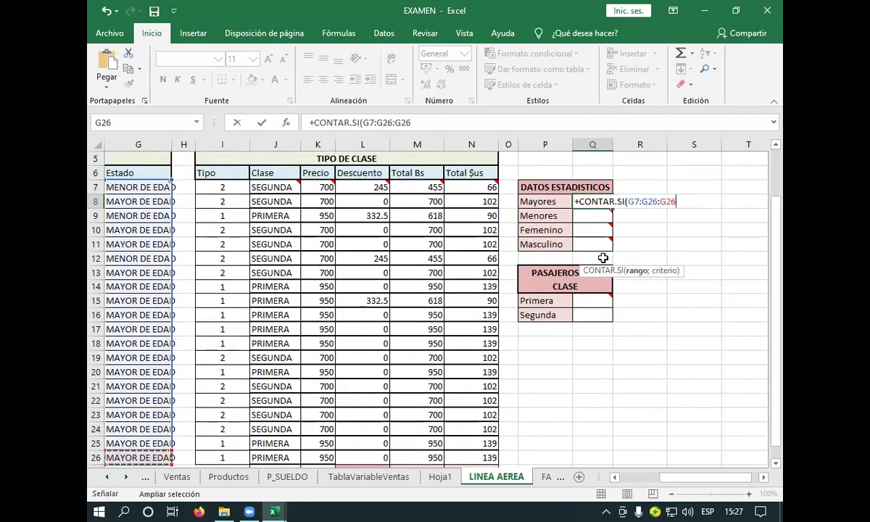
{"action": "key", "text": "BackSpace"}
{"action": "key", "text": "BackSpace"}
{"action": "key", "text": "BackSpace"}
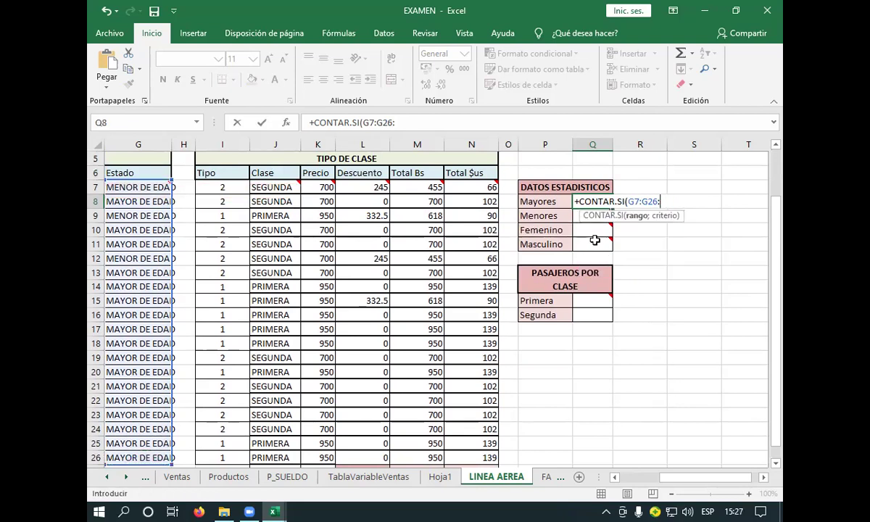
{"action": "mouse_move", "coordinate": [607, 201]}
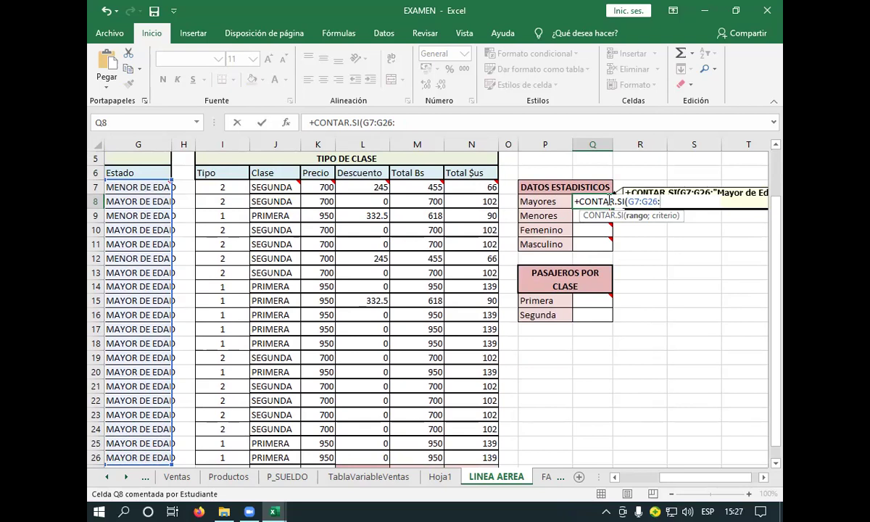
{"action": "key", "text": "BackSpace"}
{"action": "key", "text": "BackSpace"}
{"action": "key", "text": "BackSpace"}
{"action": "key", "text": "BackSpace"}
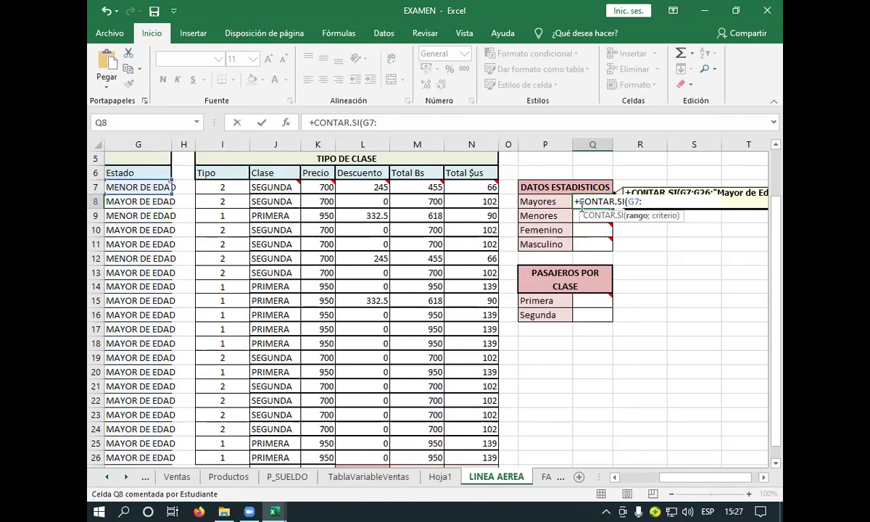
{"action": "left_click", "coordinate": [145, 462]}
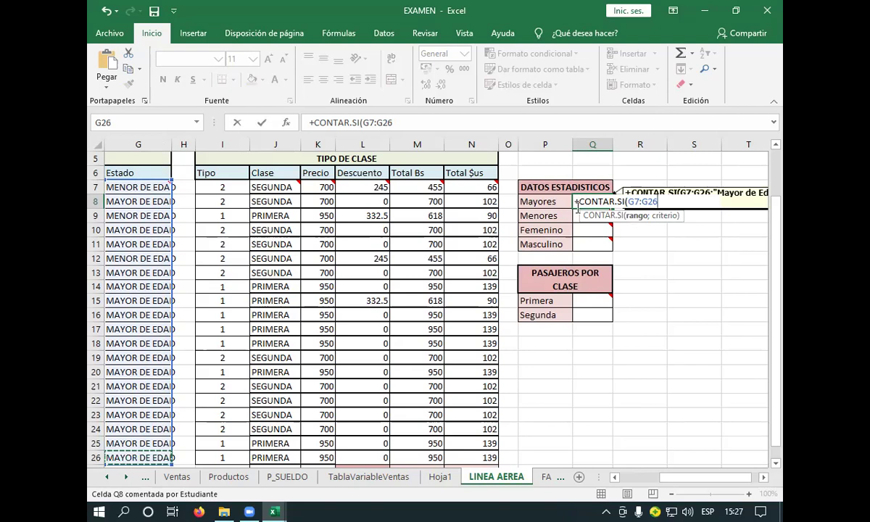
Step: Type the "MAYOR DE EDAD" criterion after G7:G26 in the Mayores formula in Q8
{"action": "type", "text": "."}
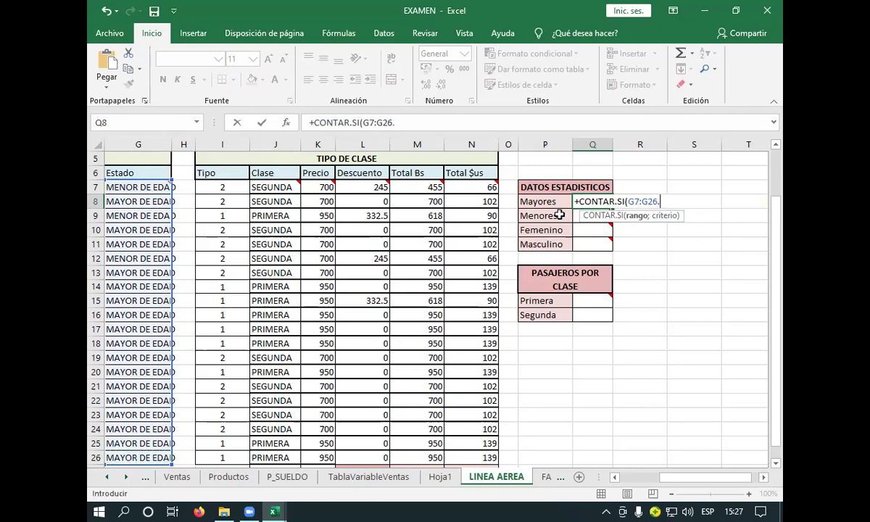
{"action": "type", "text": "\""}
{"action": "type", "text": "MAYOR"}
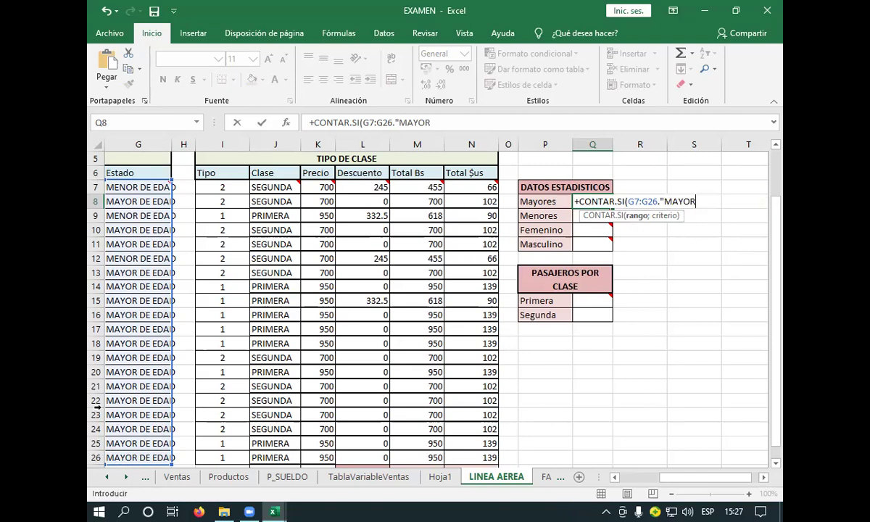
{"action": "scroll", "coordinate": [120, 417], "scroll_direction": "down", "scroll_amount": 1}
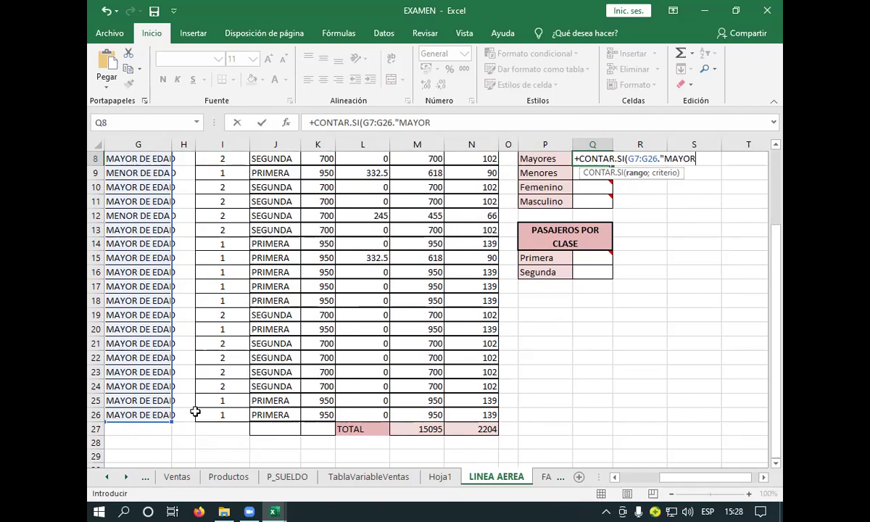
{"action": "scroll", "coordinate": [613, 247], "scroll_direction": "up", "scroll_amount": 2}
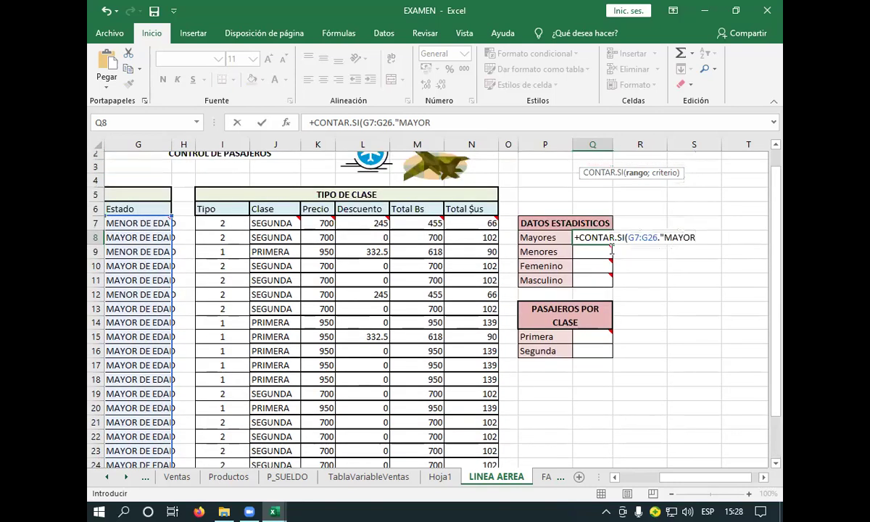
{"action": "mouse_move", "coordinate": [593, 158]}
{"action": "left_click_drag", "start_coordinate": [714, 477], "coordinate": [720, 477]}
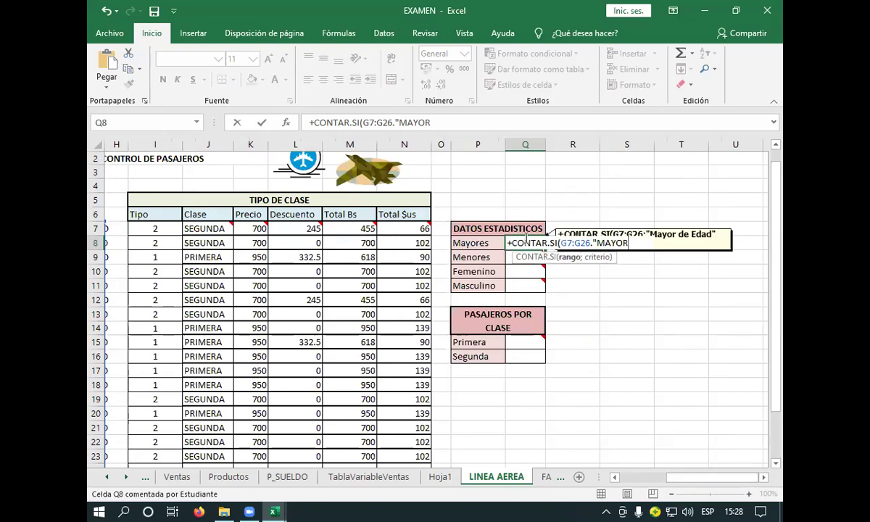
{"action": "type", "text": " DE EDADD"}
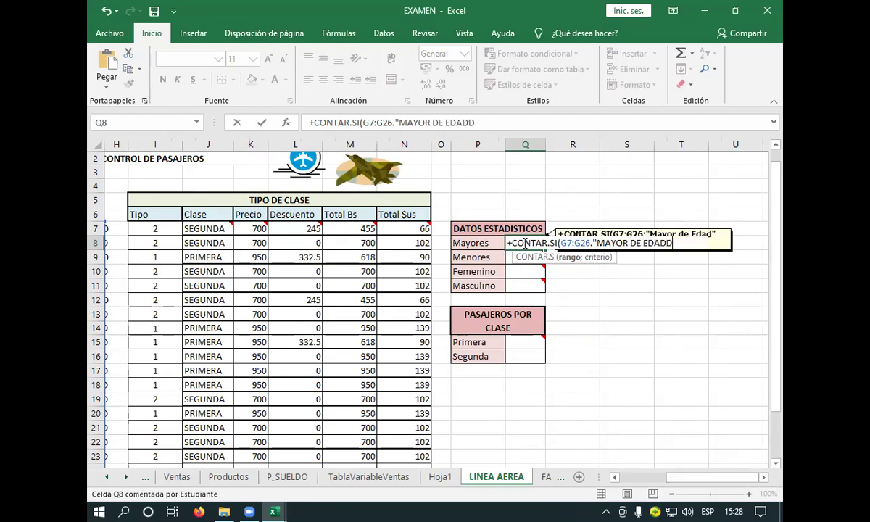
{"action": "key", "text": "BackSpace"}
{"action": "type", "text": "\""}
Step: Attempt to enter the Mayores formula and dismiss the resulting formula problem warnings
{"action": "key", "text": "Return"}
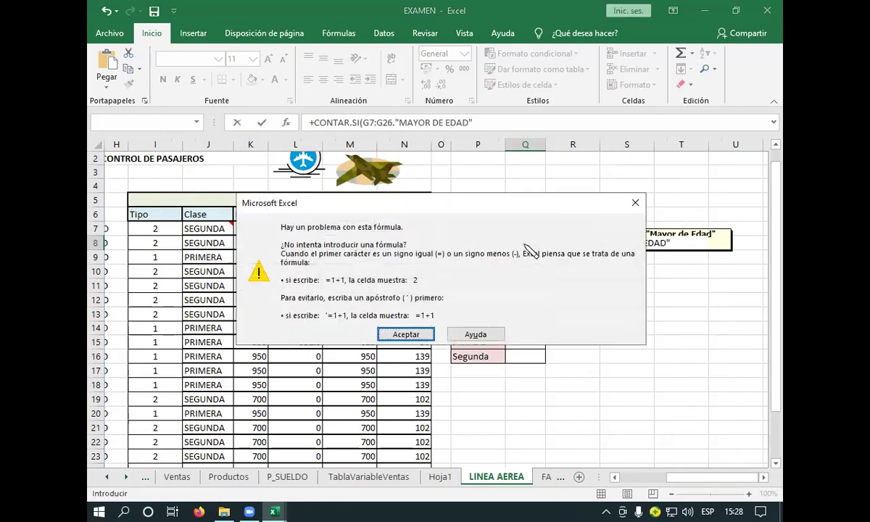
{"action": "left_click", "coordinate": [636, 202]}
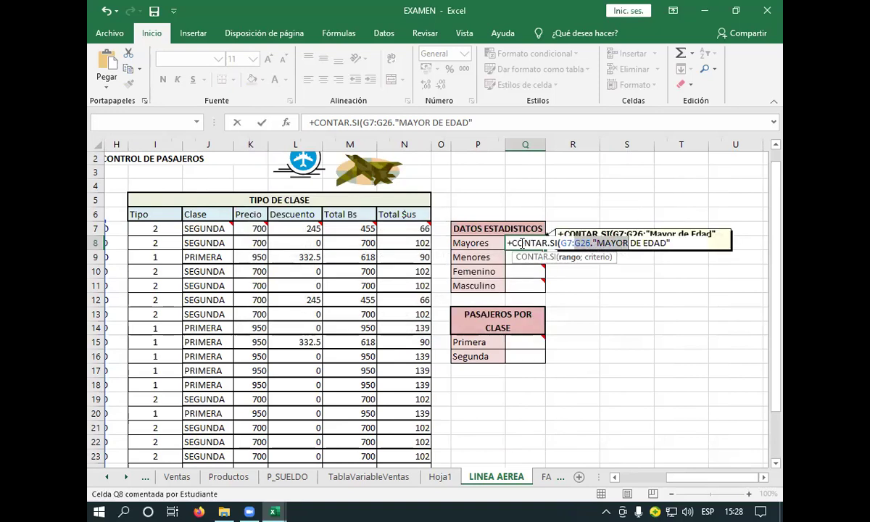
{"action": "left_click", "coordinate": [600, 243]}
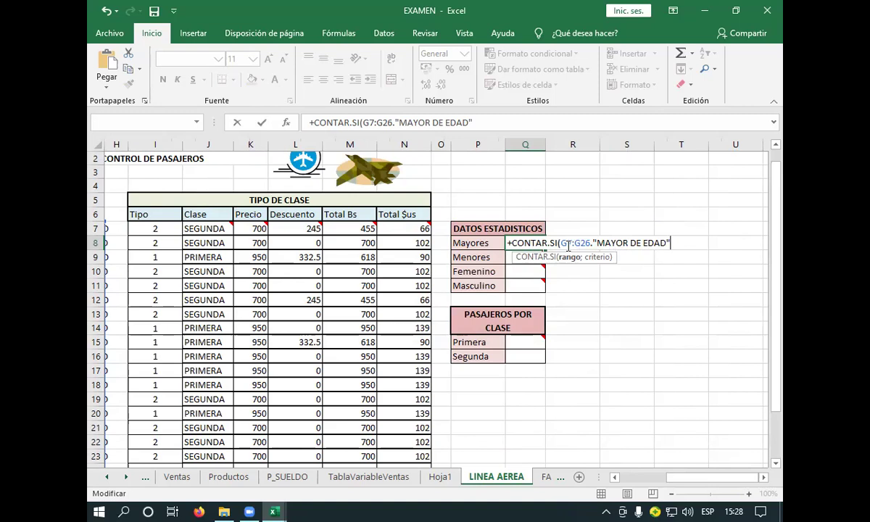
{"action": "key", "text": "Return"}
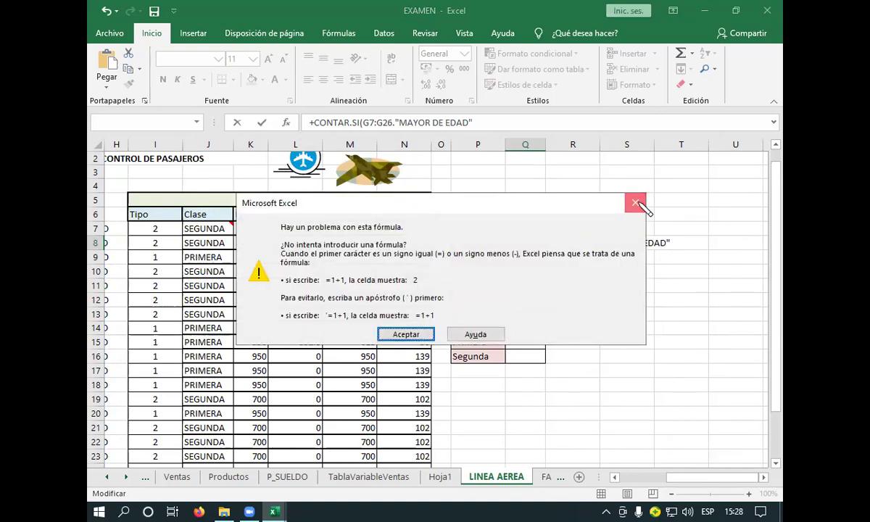
{"action": "left_click", "coordinate": [637, 203]}
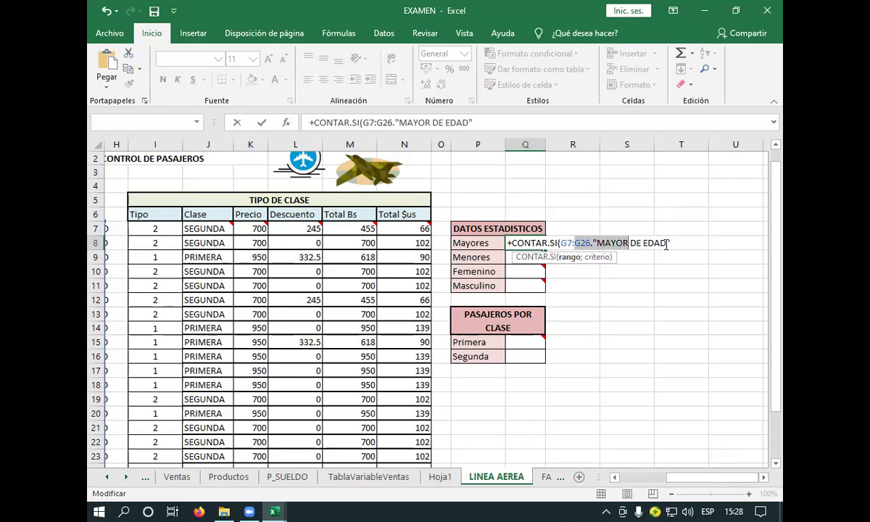
{"action": "key", "text": "Return"}
{"action": "key", "text": "Return"}
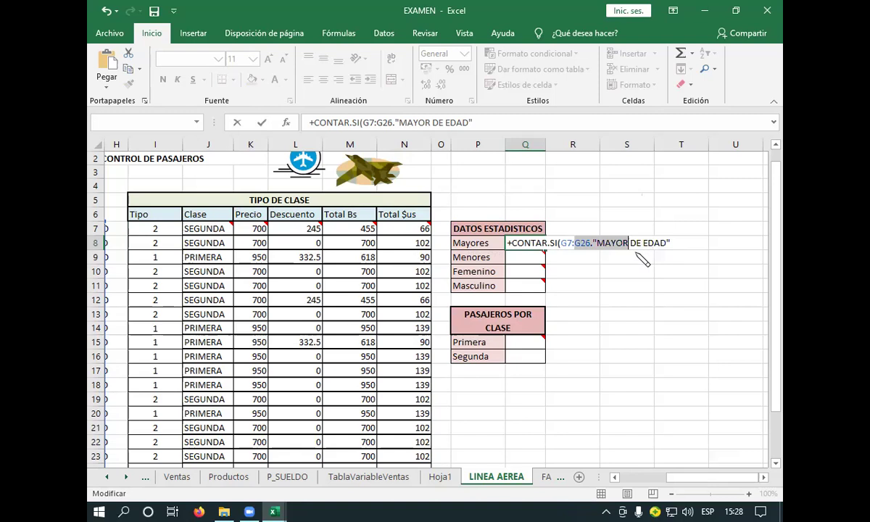
{"action": "key", "text": "Return"}
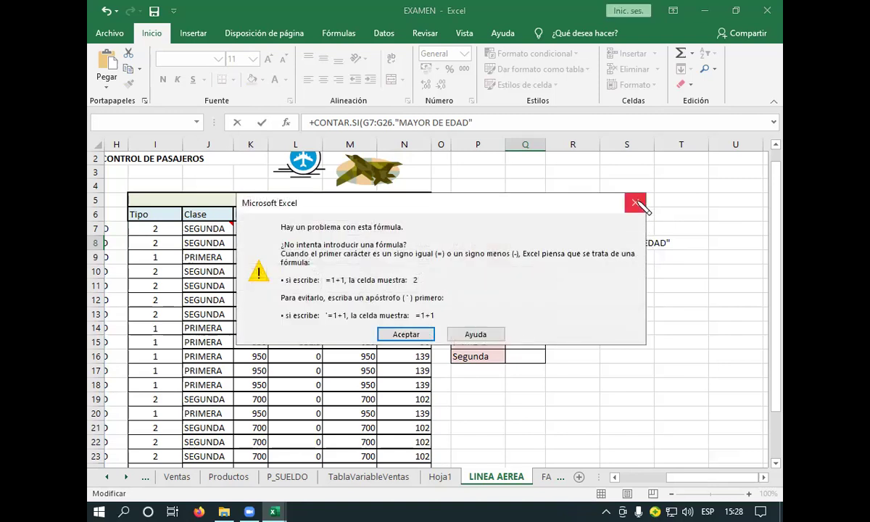
{"action": "left_click", "coordinate": [636, 203]}
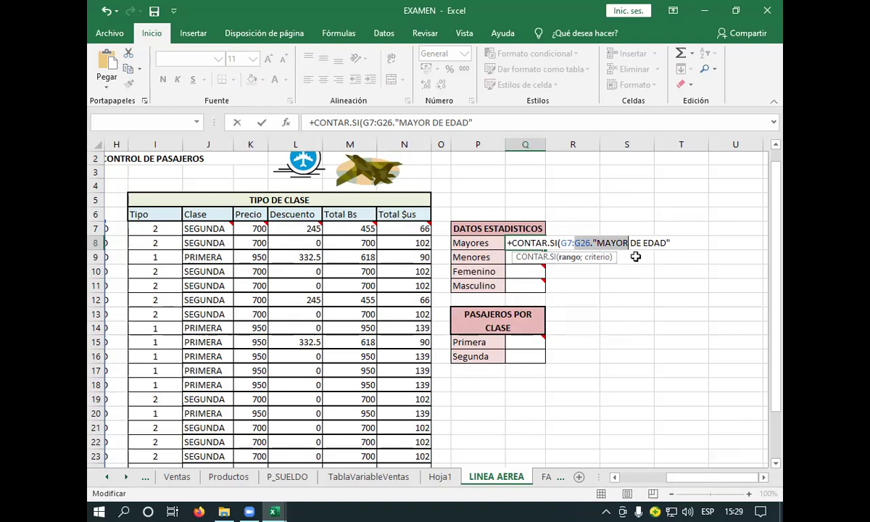
Step: Replace the period after G26 with a semicolon separator and enter the formula, showing 17
{"action": "left_click", "coordinate": [593, 244]}
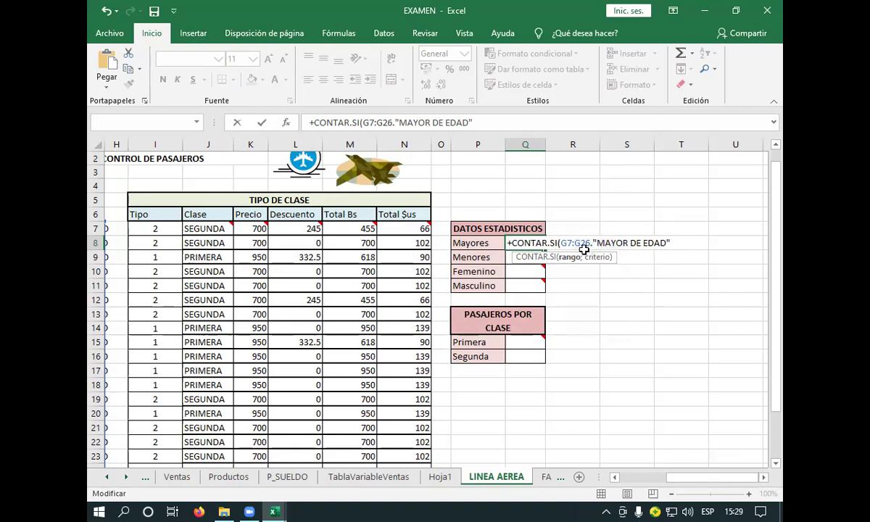
{"action": "key", "text": "BackSpace"}
{"action": "type", "text": ":"}
{"action": "key", "text": "Return"}
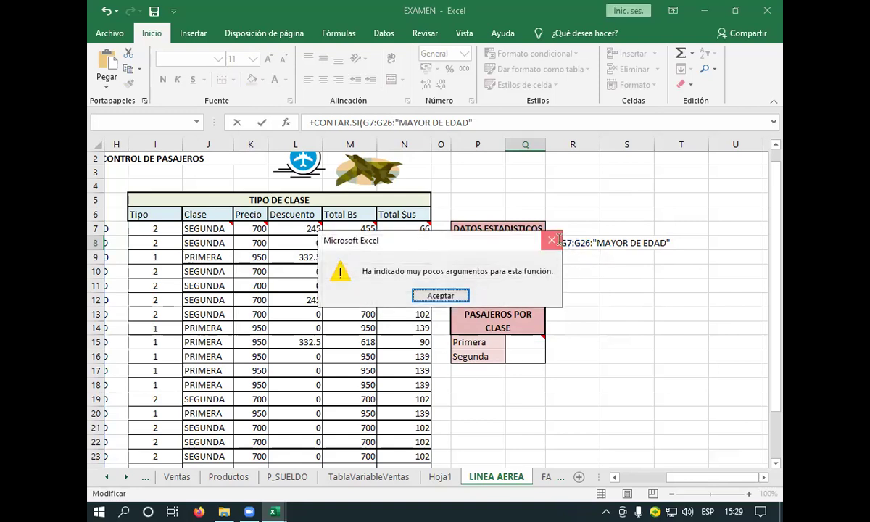
{"action": "left_click", "coordinate": [555, 240]}
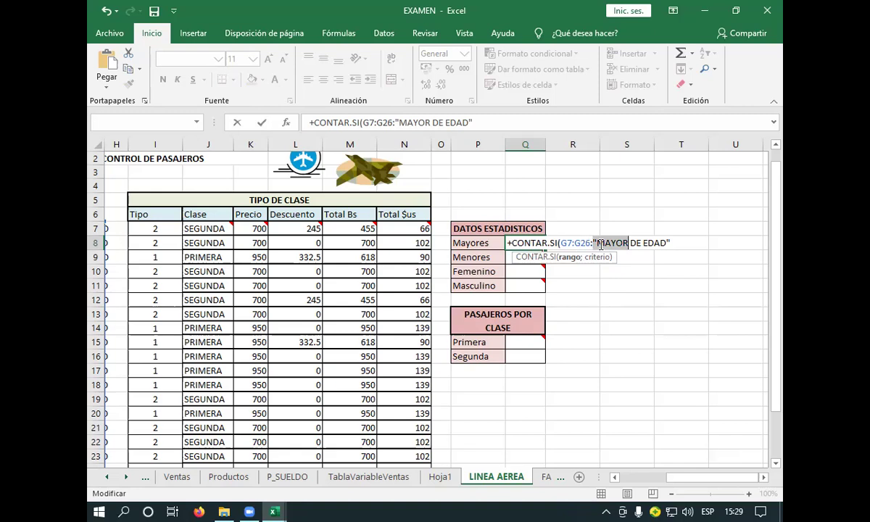
{"action": "left_click", "coordinate": [592, 243]}
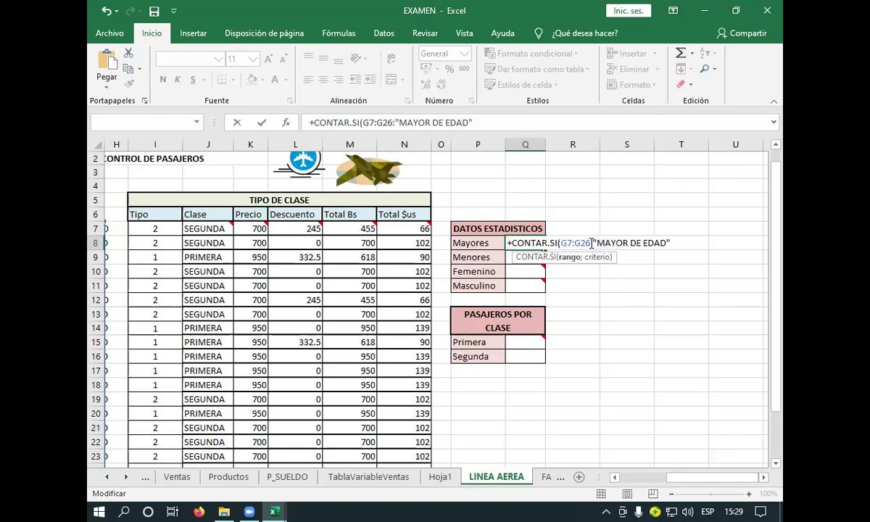
{"action": "type", "text": ";"}
{"action": "left_click", "coordinate": [593, 243]}
{"action": "key", "text": "Return"}
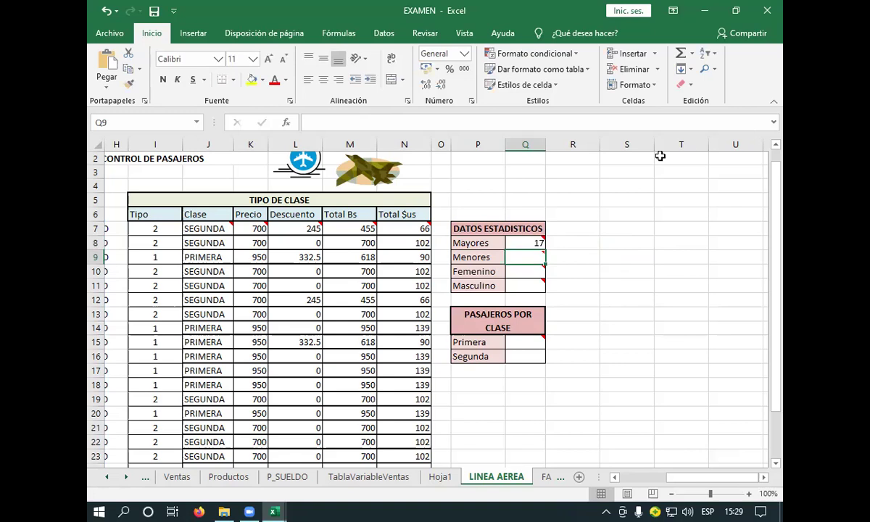
{"action": "mouse_move", "coordinate": [525, 243]}
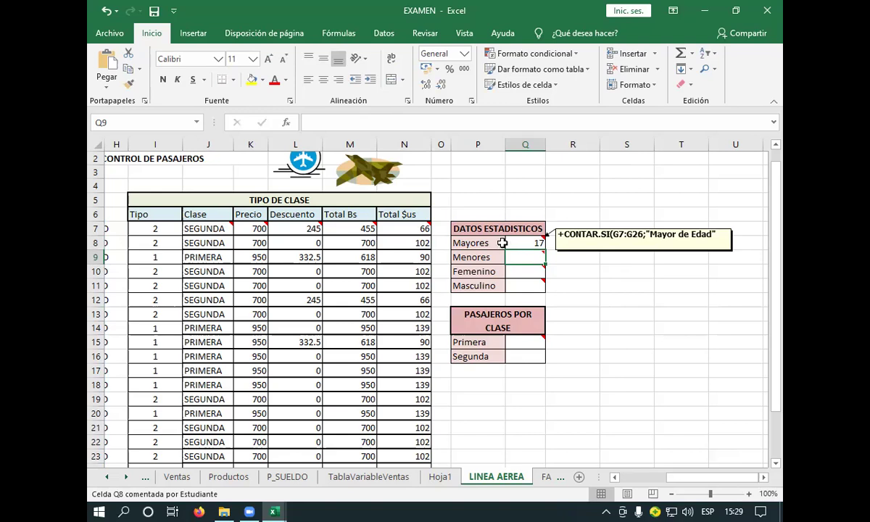
Step: Fill the Q8 count formula down to Q11, giving Menores 17, Femenino 16, Masculino 16
{"action": "left_click", "coordinate": [524, 245]}
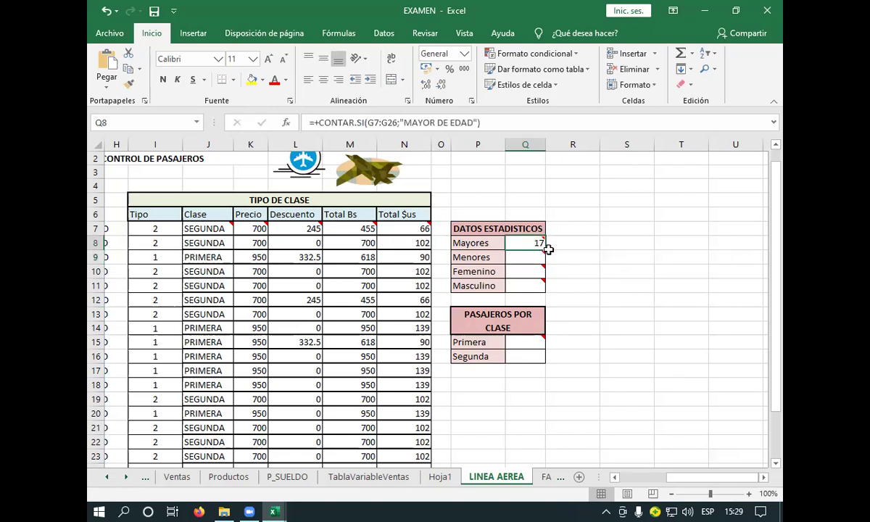
{"action": "double_click", "coordinate": [546, 250]}
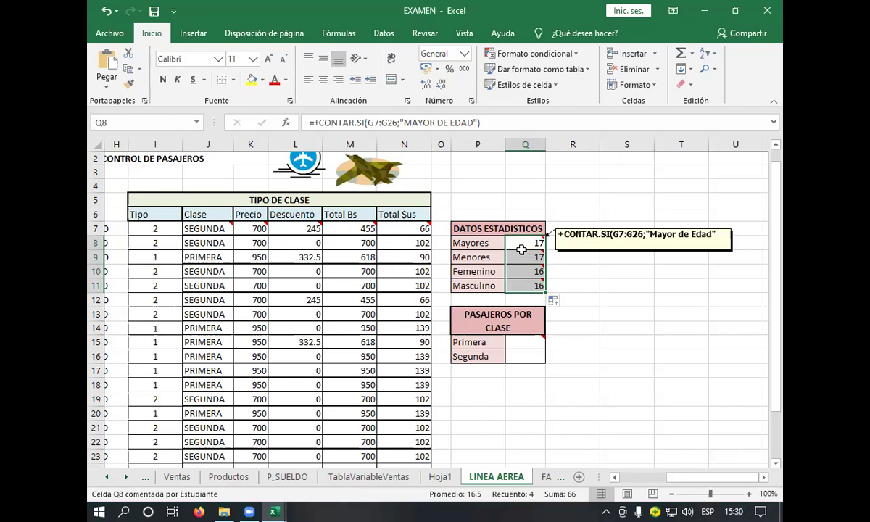
{"action": "mouse_move", "coordinate": [525, 243]}
{"action": "left_click", "coordinate": [523, 245]}
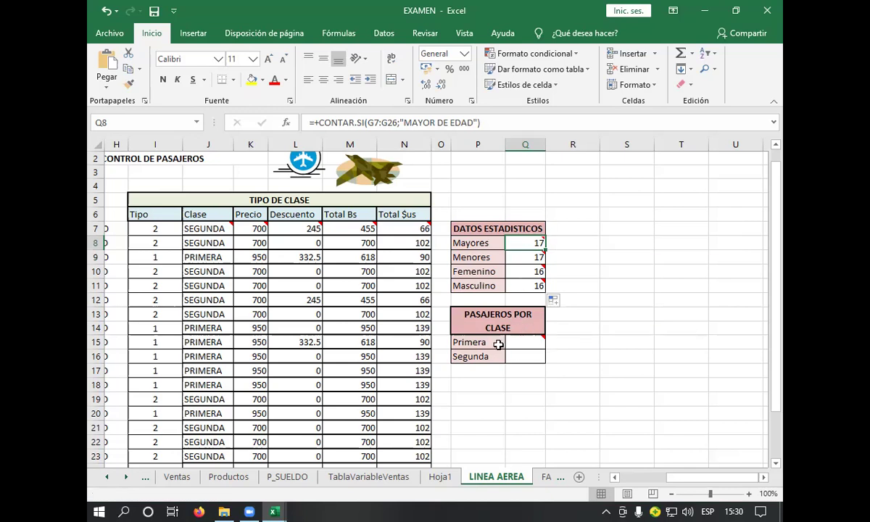
{"action": "mouse_move", "coordinate": [524, 342]}
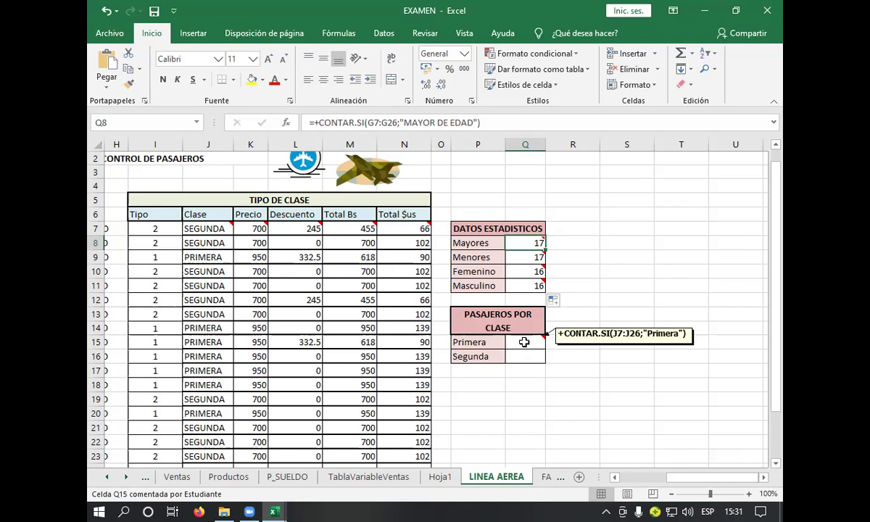
{"action": "type", "text": "+"}
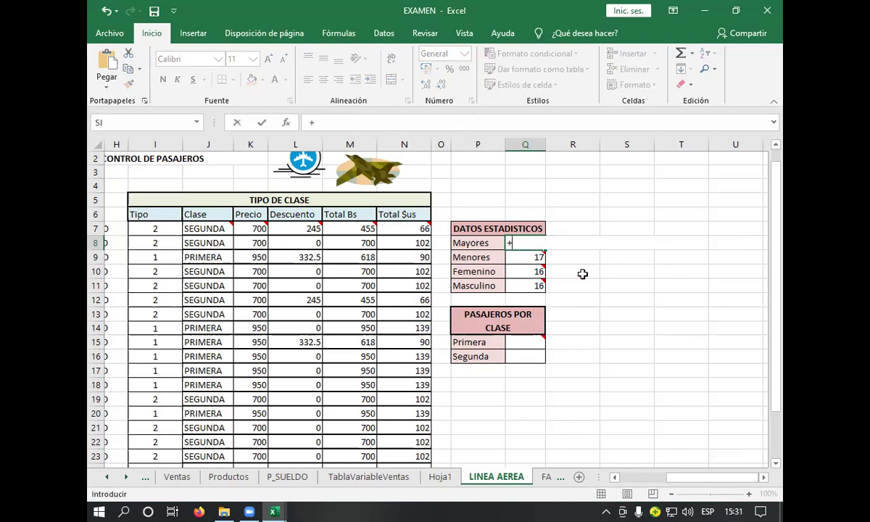
{"action": "left_click", "coordinate": [106, 11]}
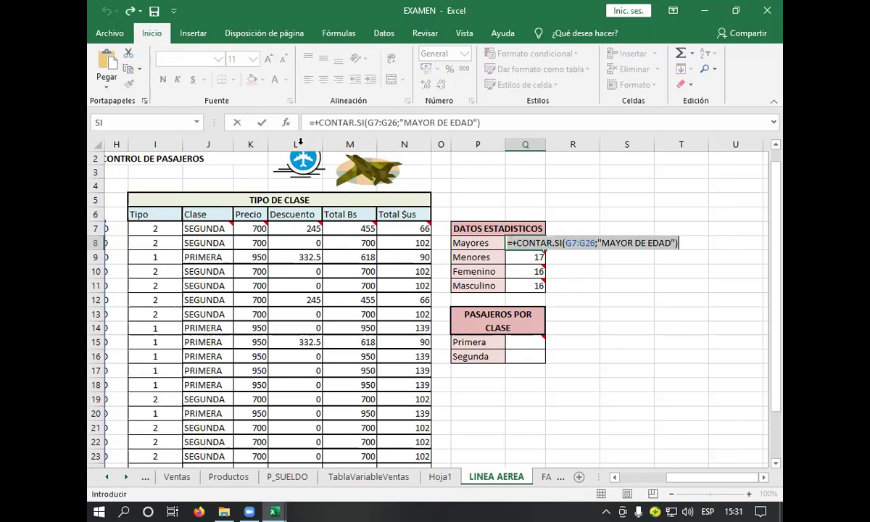
{"action": "left_click", "coordinate": [527, 338]}
{"action": "key", "text": "F2"}
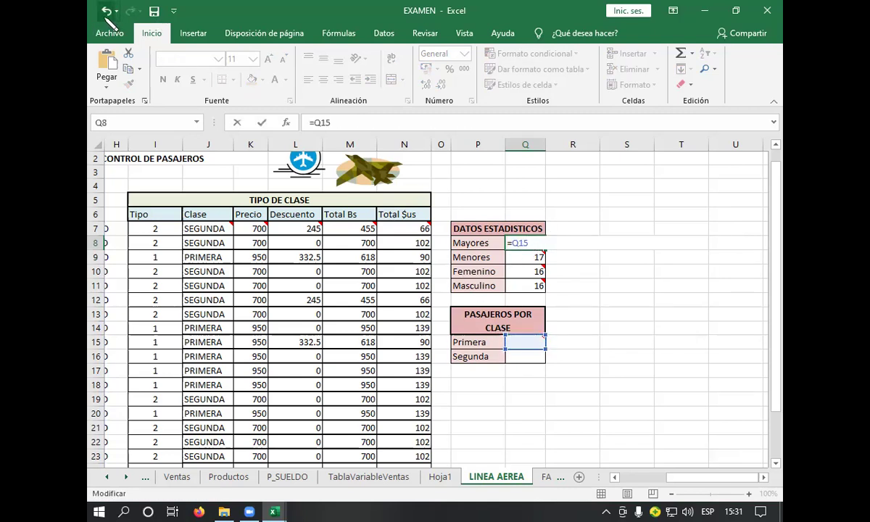
{"action": "left_click", "coordinate": [107, 15]}
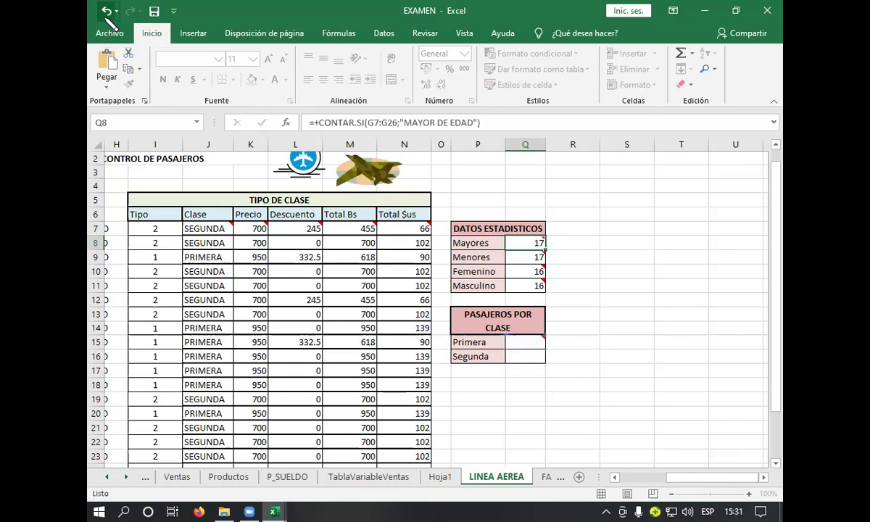
{"action": "left_click", "coordinate": [512, 340]}
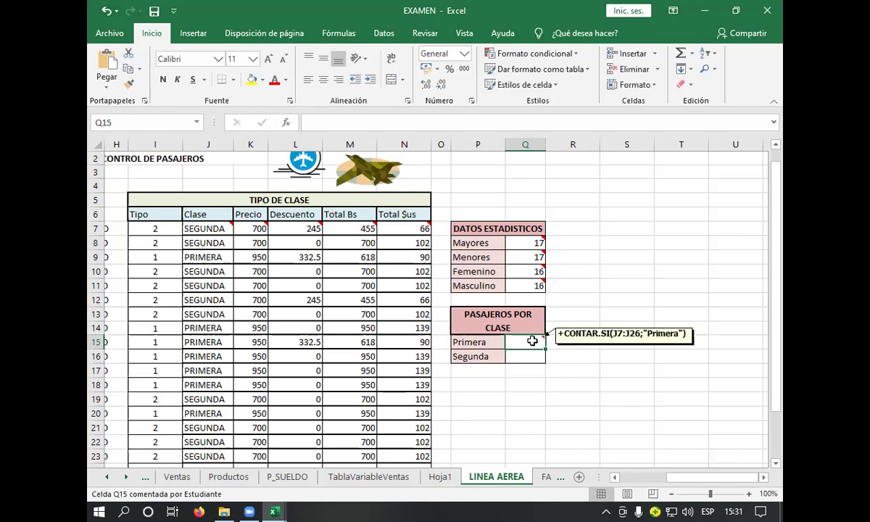
{"action": "mouse_move", "coordinate": [525, 257]}
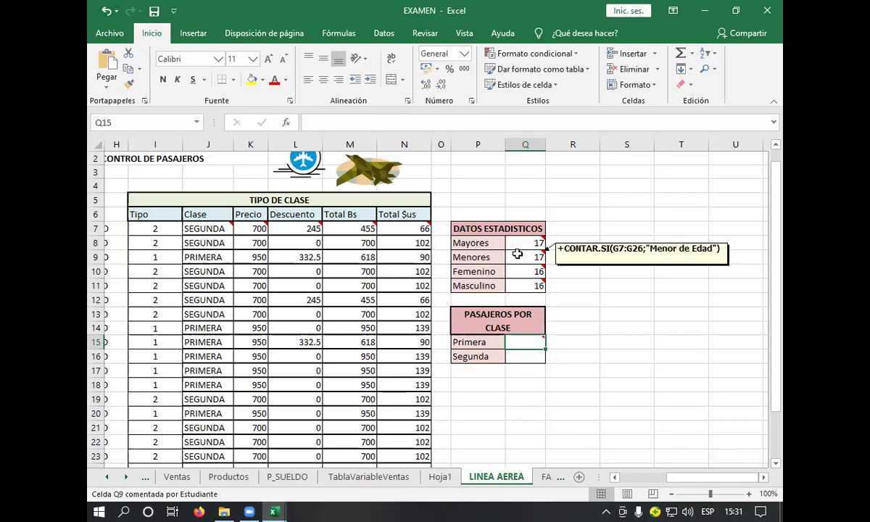
Step: In the Menores formula in Q9, correct the range from G8:G27 to G7:G26
{"action": "double_click", "coordinate": [521, 255]}
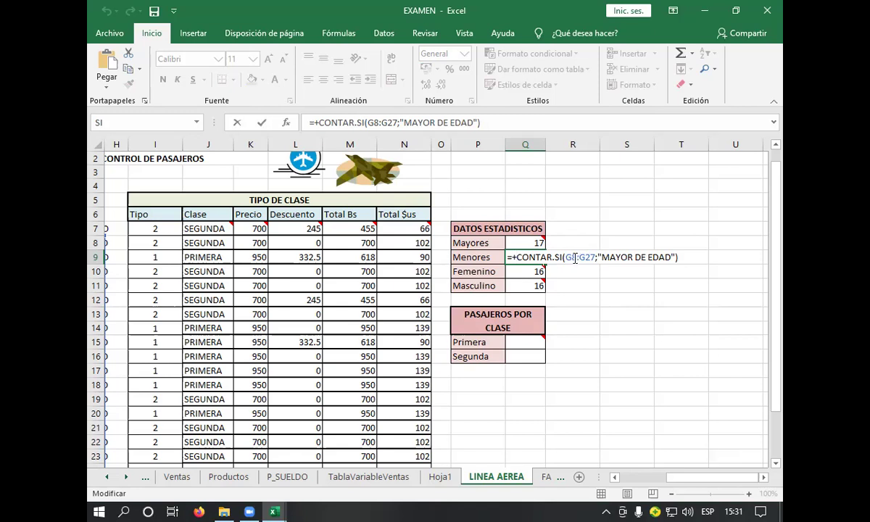
{"action": "left_click", "coordinate": [576, 258]}
{"action": "key", "text": "BackSpace"}
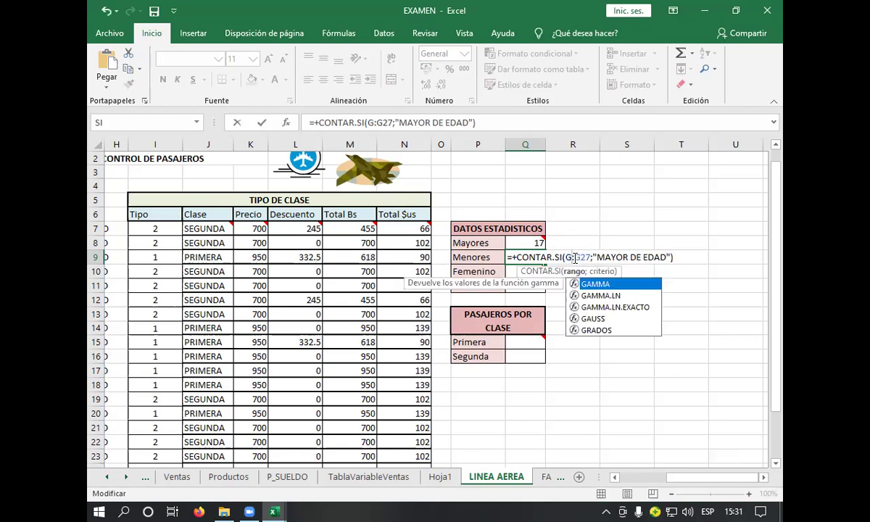
{"action": "type", "text": "7"}
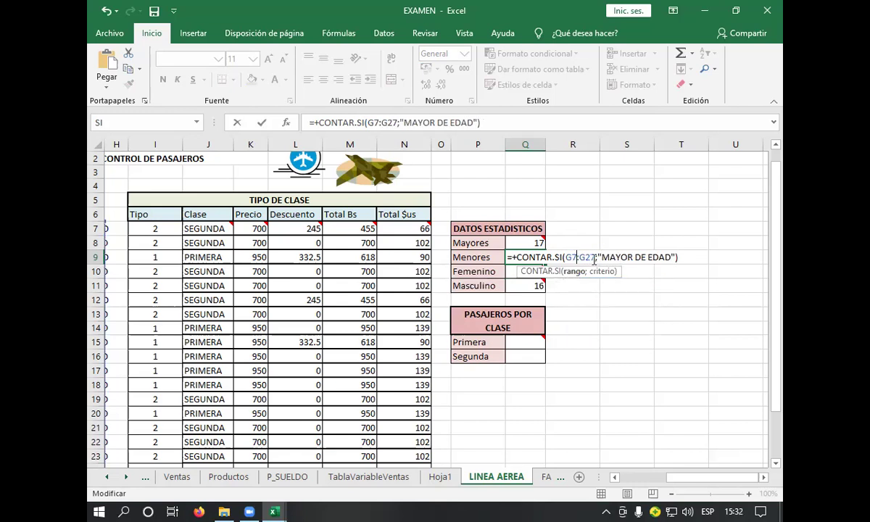
{"action": "key", "text": "BackSpace"}
{"action": "type", "text": "6"}
Step: Change the criterion to "MENOR DE EDAD" and enter it, so Menores shows 3
{"action": "left_click", "coordinate": [634, 257]}
{"action": "key", "text": "BackSpace"}
{"action": "key", "text": "BackSpace"}
{"action": "key", "text": "BackSpace"}
{"action": "key", "text": "BackSpace"}
{"action": "key", "text": "BackSpace"}
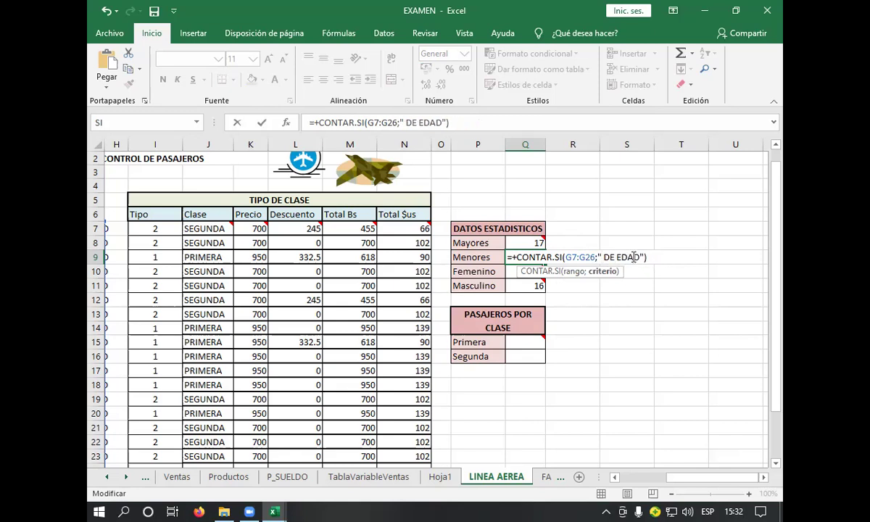
{"action": "type", "text": "MENP"}
{"action": "key", "text": "BackSpace"}
{"action": "type", "text": "OR"}
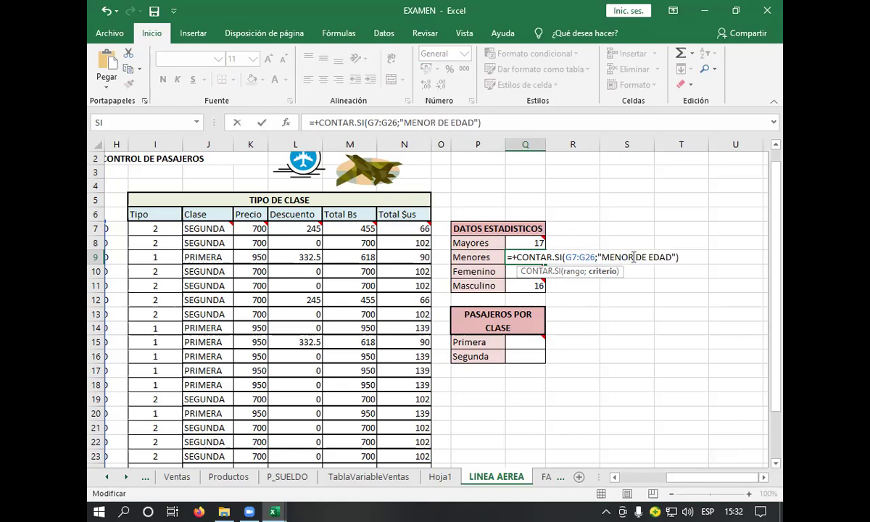
{"action": "key", "text": "Return"}
{"action": "key", "text": "Down"}
{"action": "key", "text": "Down"}
{"action": "key", "text": "Down"}
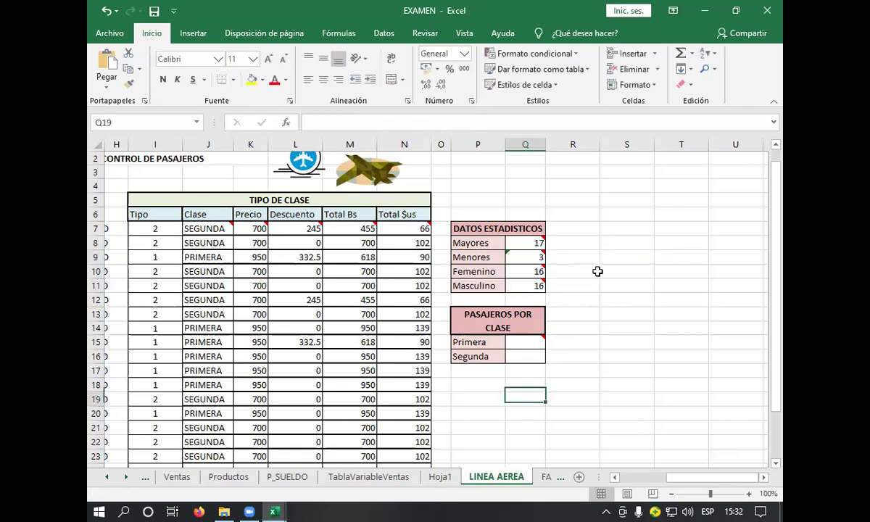
{"action": "key", "text": "Down"}
{"action": "key", "text": "Down"}
{"action": "key", "text": "Down"}
{"action": "key", "text": "Down"}
{"action": "key", "text": "Down"}
{"action": "key", "text": "Down"}
{"action": "key", "text": "Down"}
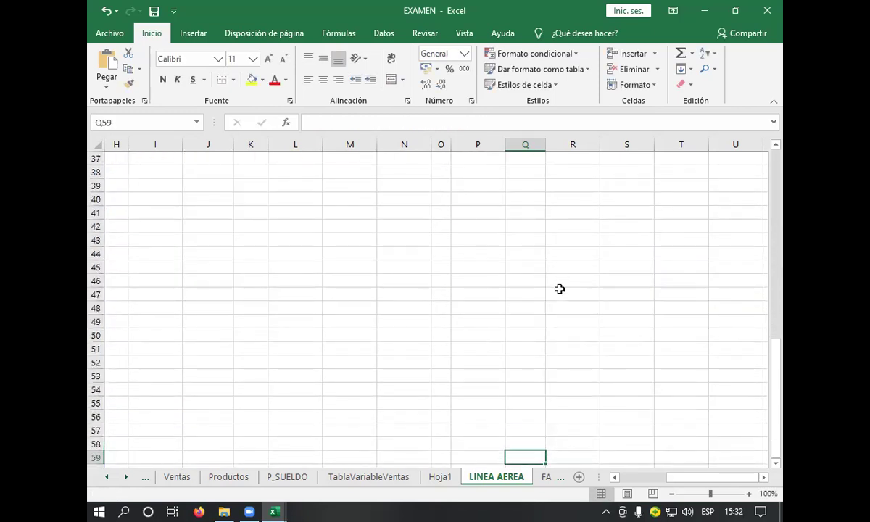
{"action": "scroll", "coordinate": [560, 288], "scroll_direction": "up", "scroll_amount": 5}
{"action": "scroll", "coordinate": [559, 288], "scroll_direction": "up", "scroll_amount": 5}
{"action": "scroll", "coordinate": [559, 289], "scroll_direction": "up", "scroll_amount": 2}
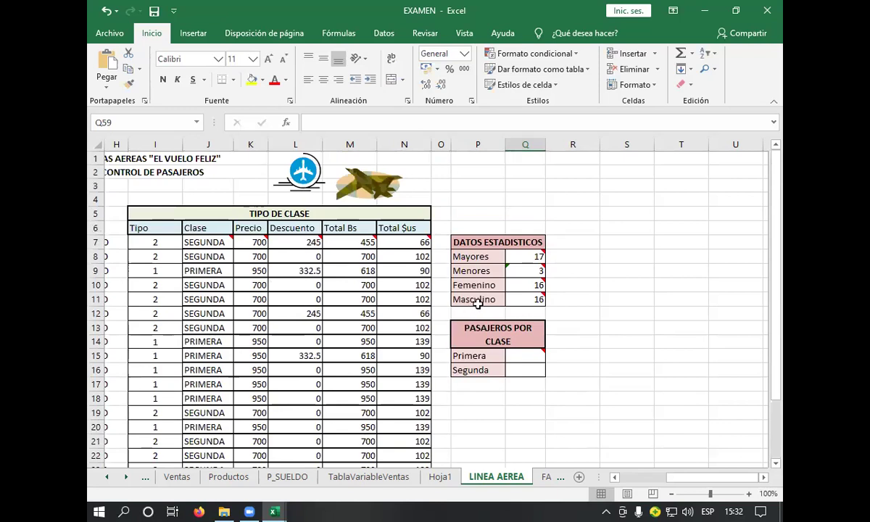
{"action": "left_click", "coordinate": [522, 271]}
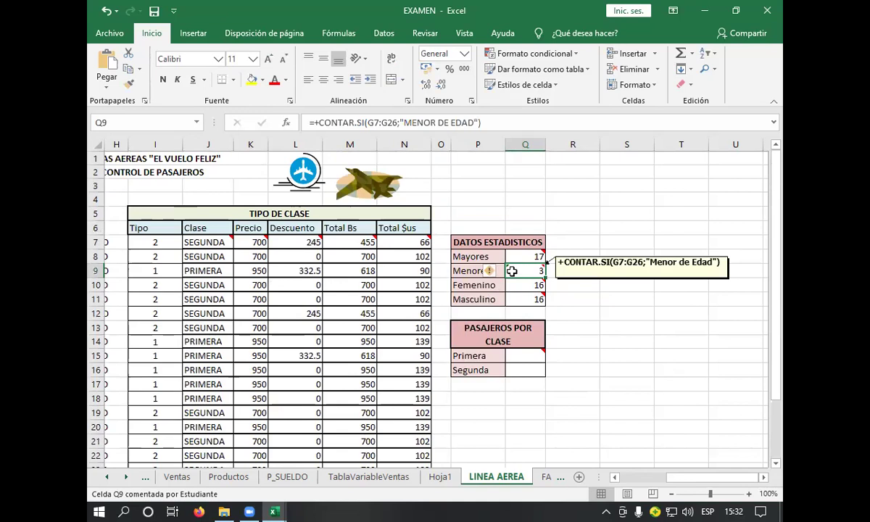
{"action": "mouse_move", "coordinate": [525, 271]}
{"action": "double_click", "coordinate": [512, 271]}
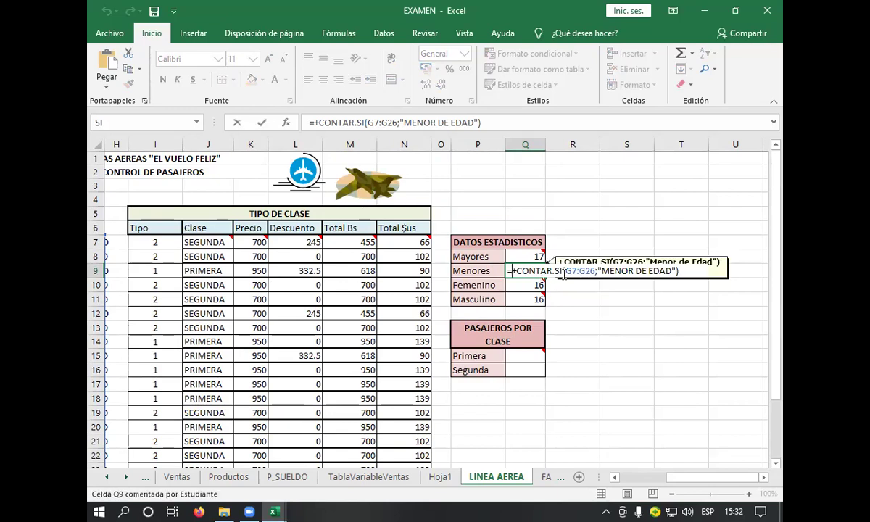
{"action": "left_click", "coordinate": [517, 258]}
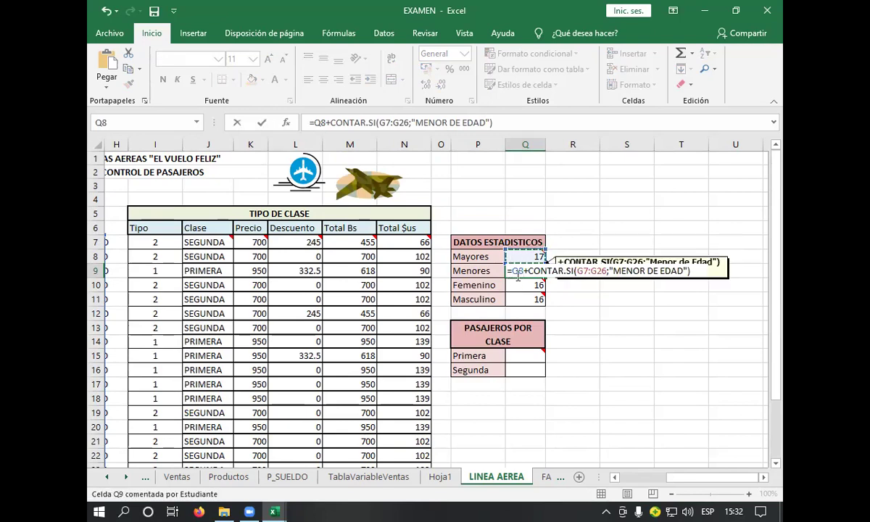
{"action": "key", "text": "Escape"}
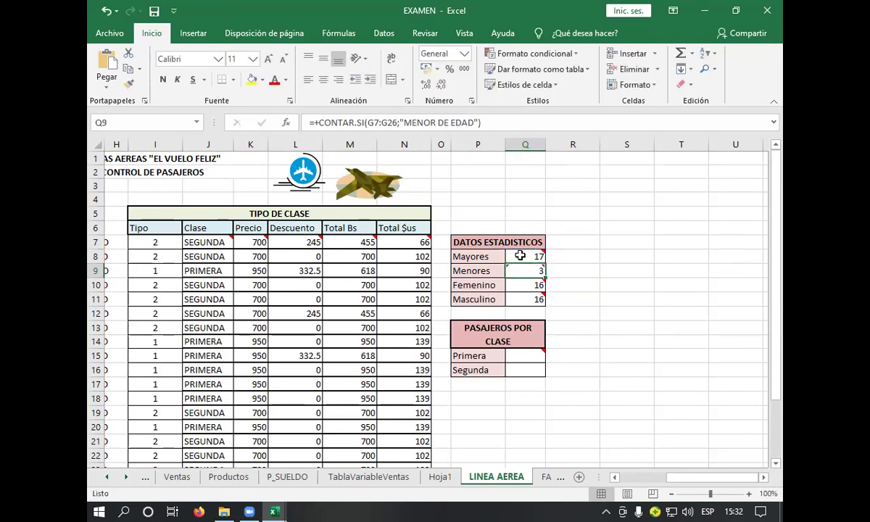
{"action": "left_click", "coordinate": [520, 256]}
{"action": "double_click", "coordinate": [520, 256]}
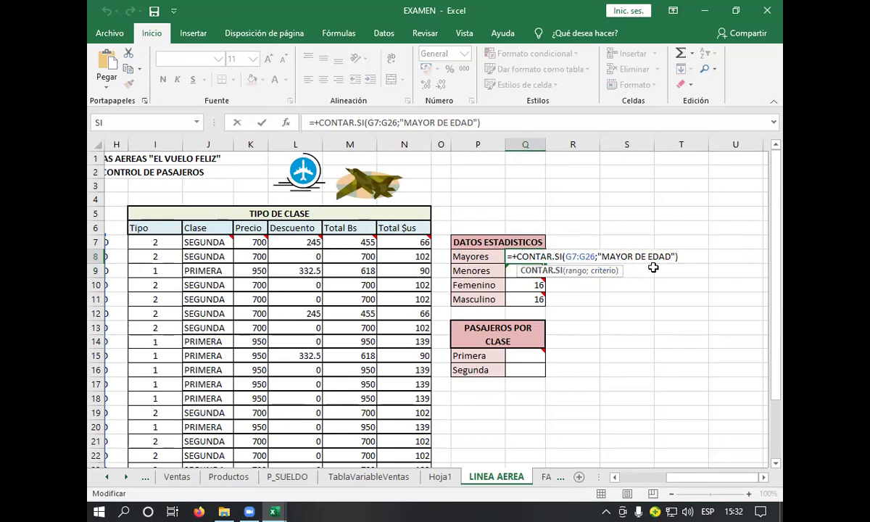
{"action": "key", "text": "Escape"}
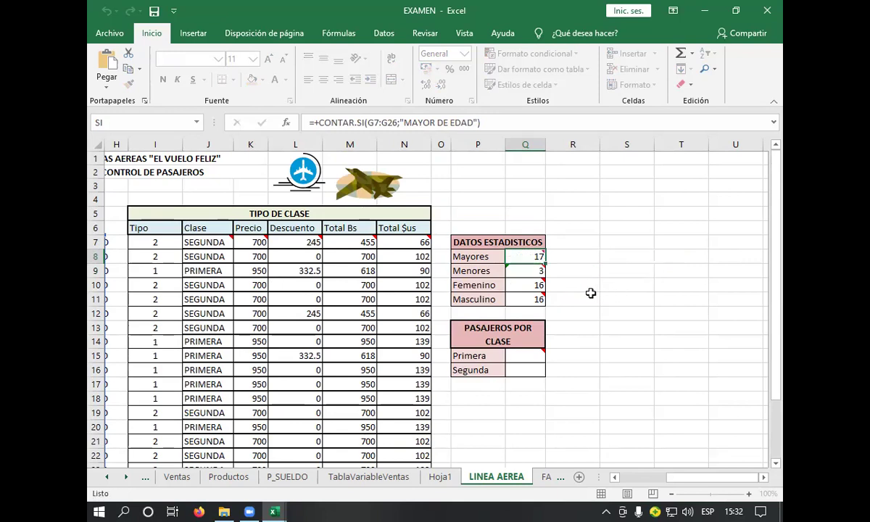
{"action": "left_click", "coordinate": [529, 279]}
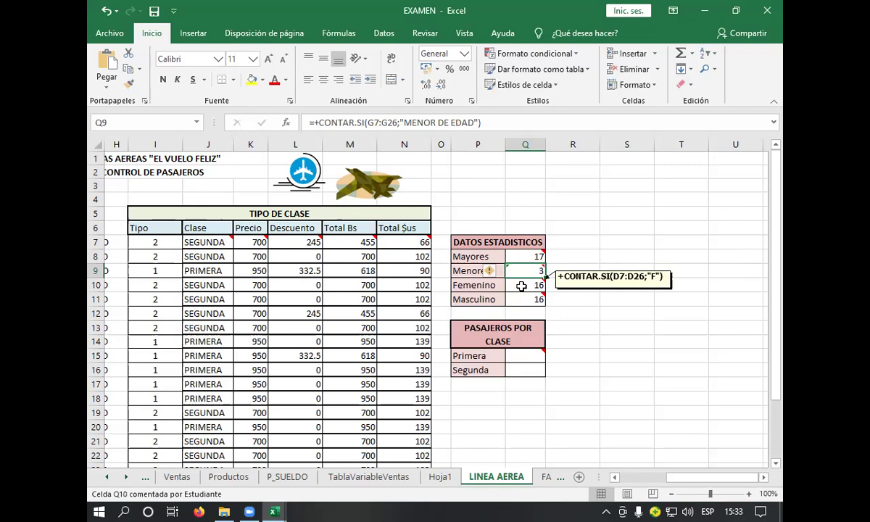
{"action": "mouse_move", "coordinate": [525, 355]}
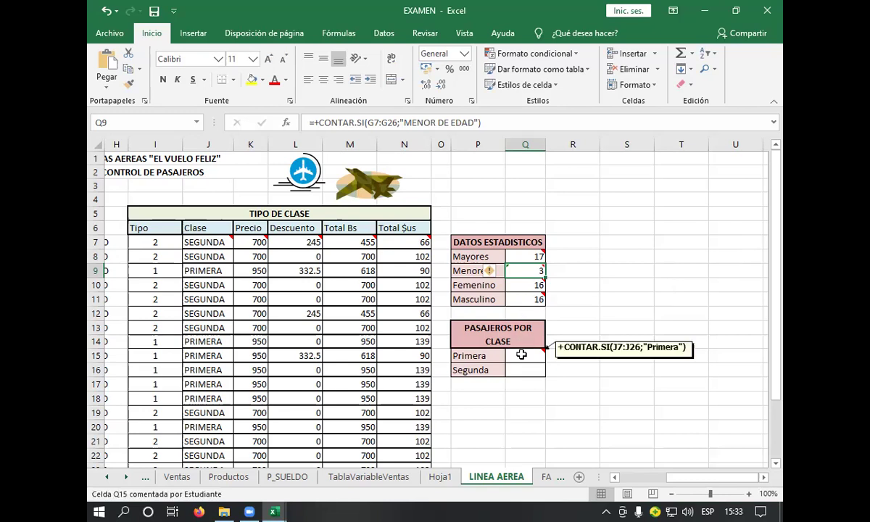
{"action": "left_click", "coordinate": [522, 355]}
Step: Start the Primera formula in Q15 as +CONTAR.SI(J7: with the range beginning at J7
{"action": "type", "text": "+"}
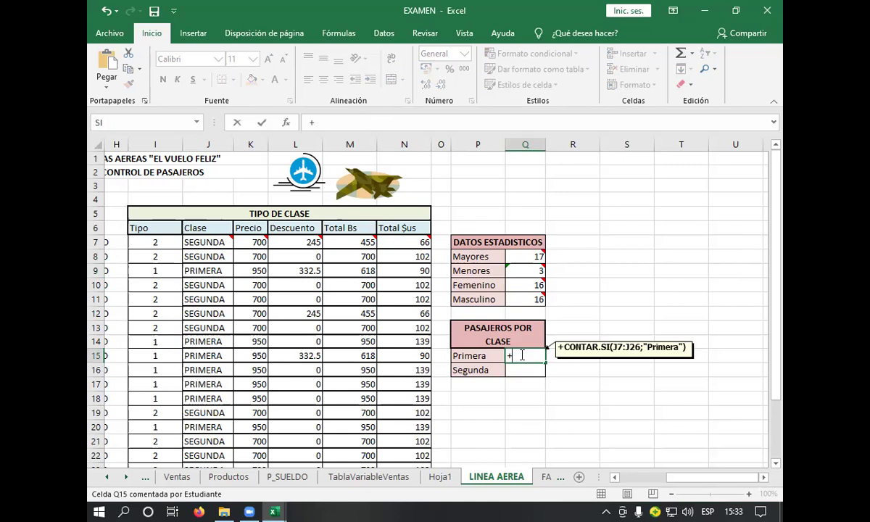
{"action": "type", "text": "CONTAR"}
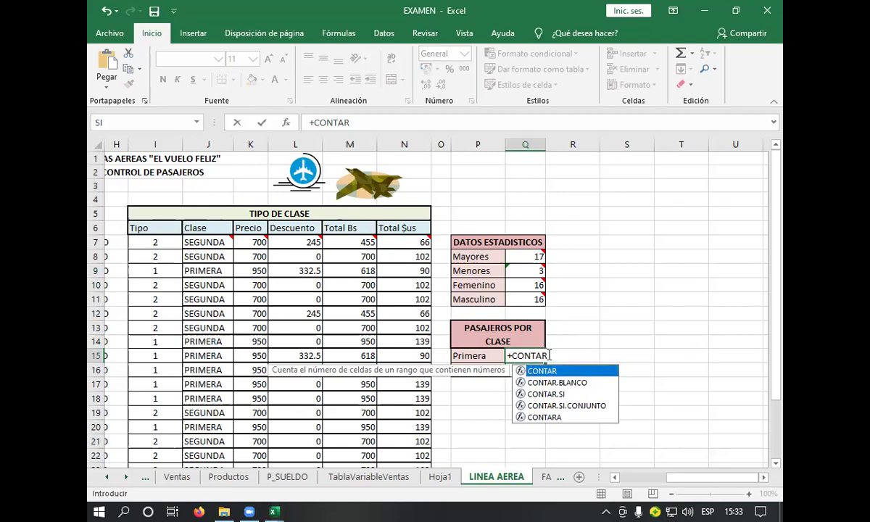
{"action": "left_click", "coordinate": [549, 355]}
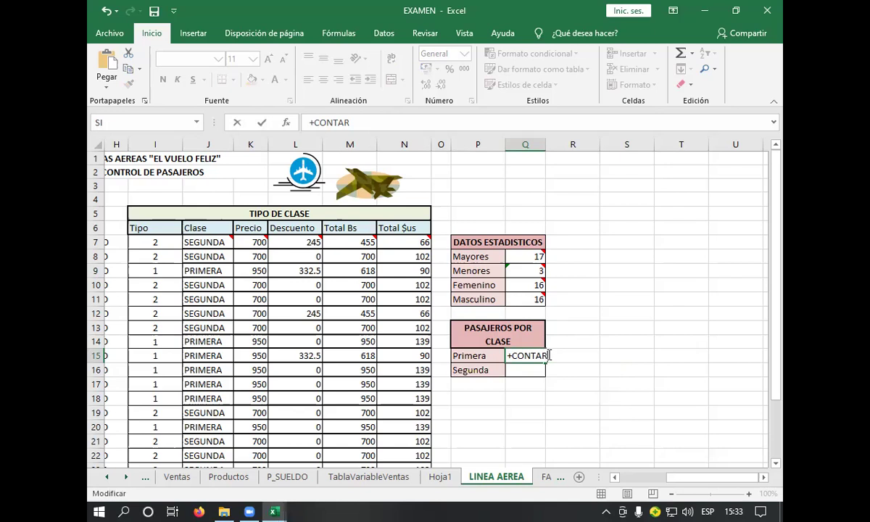
{"action": "type", "text": ".SI"}
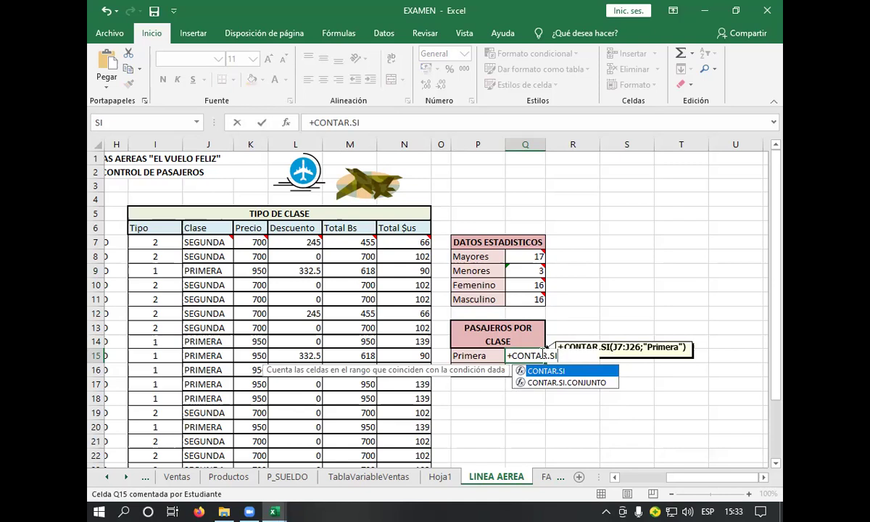
{"action": "type", "text": "("}
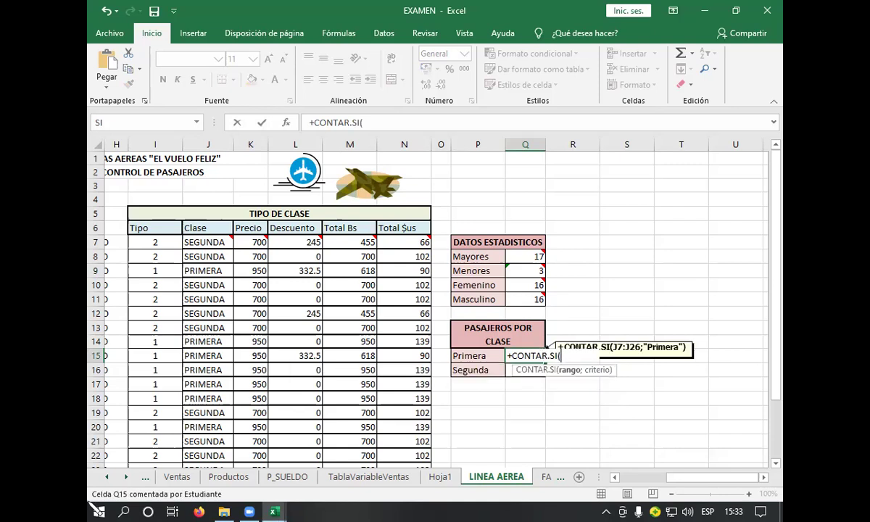
{"action": "left_click", "coordinate": [209, 241]}
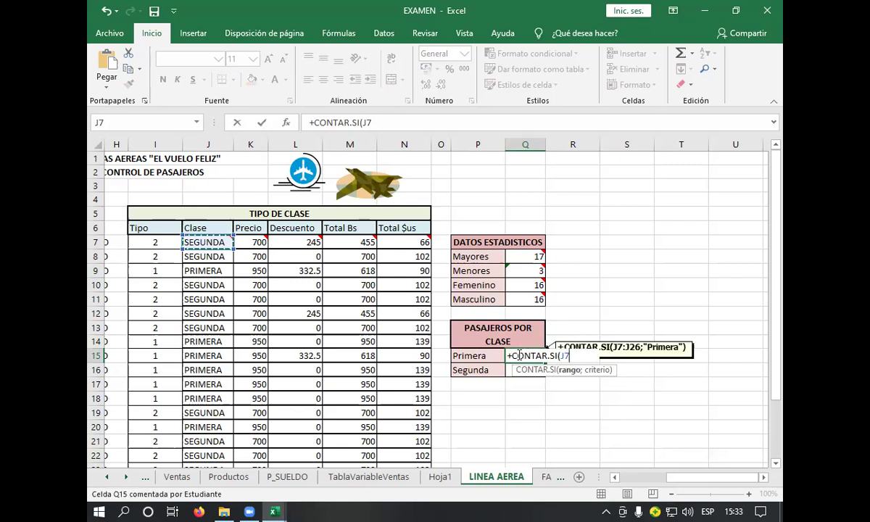
{"action": "type", "text": ":"}
{"action": "key", "text": "F8"}
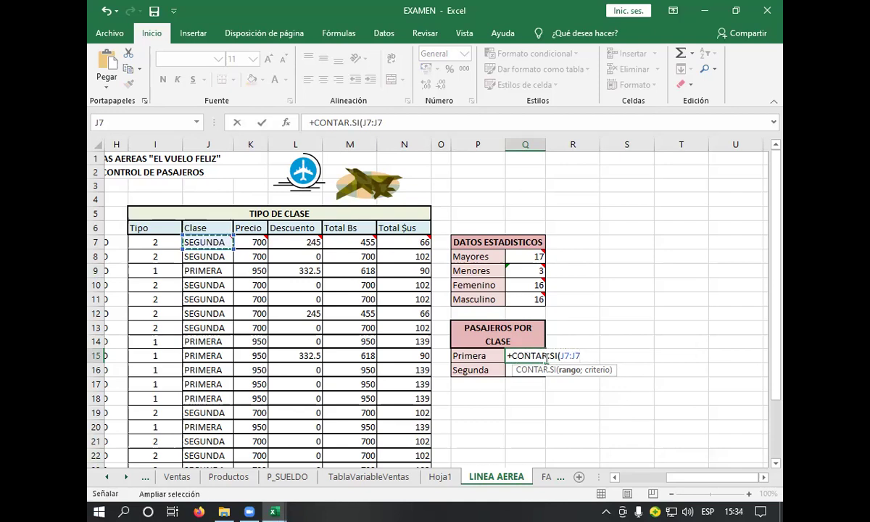
{"action": "key", "text": "BackSpace"}
{"action": "key", "text": "BackSpace"}
{"action": "key", "text": "BackSpace"}
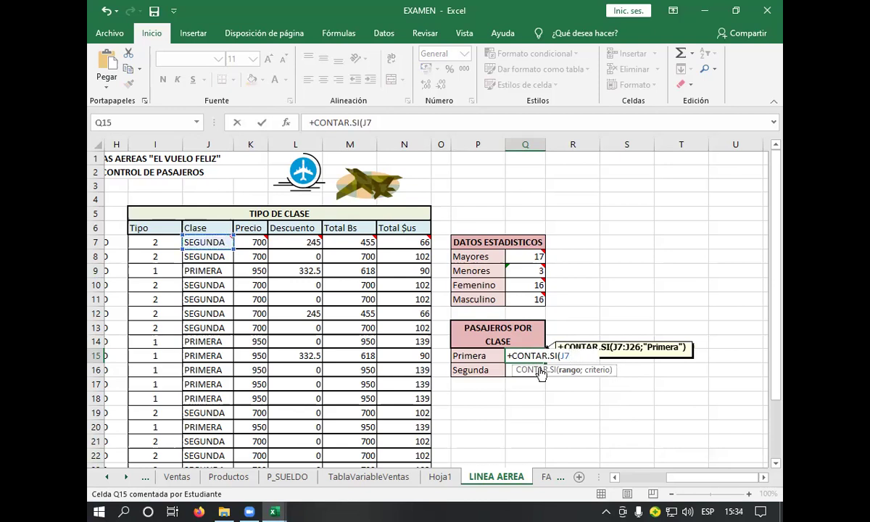
{"action": "type", "text": ":"}
Step: End the range at J26 and add the criterion "PRIMERA", giving a Primera count of 9
{"action": "scroll", "coordinate": [199, 304], "scroll_direction": "down", "scroll_amount": 3}
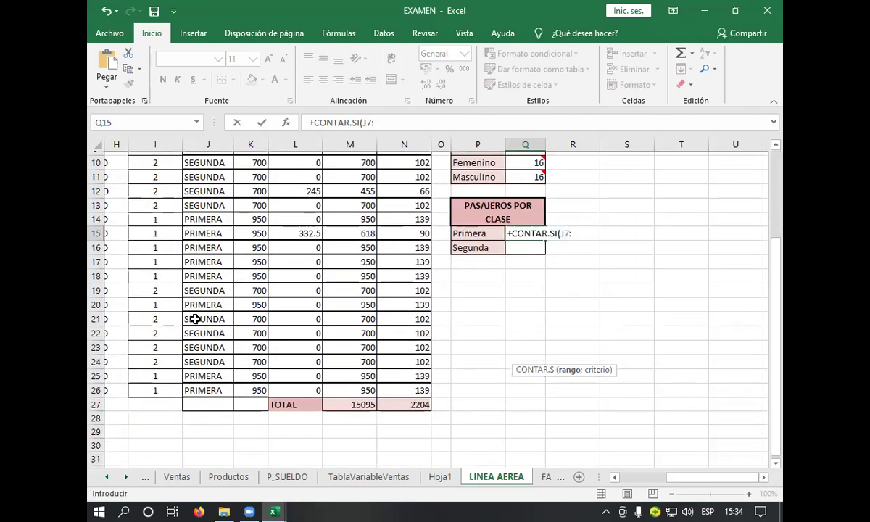
{"action": "scroll", "coordinate": [214, 326], "scroll_direction": "down", "scroll_amount": 1}
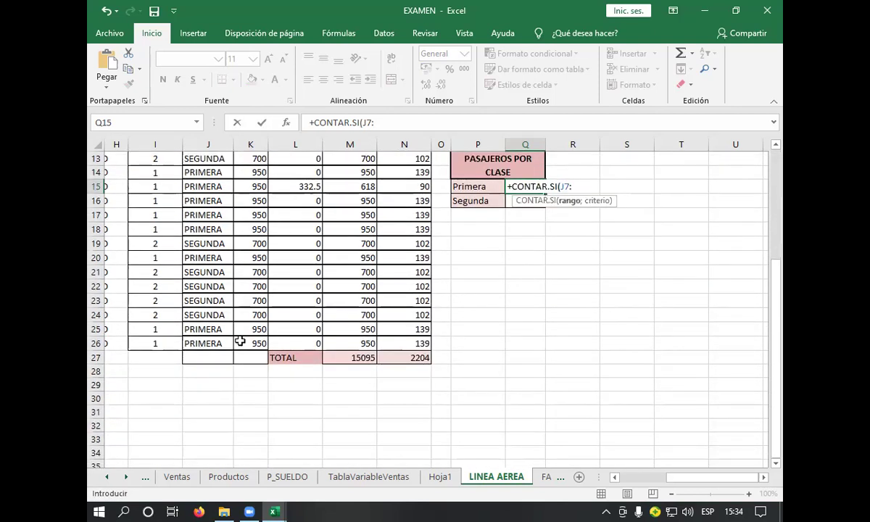
{"action": "left_click", "coordinate": [208, 345]}
{"action": "scroll", "coordinate": [544, 308], "scroll_direction": "up", "scroll_amount": 3}
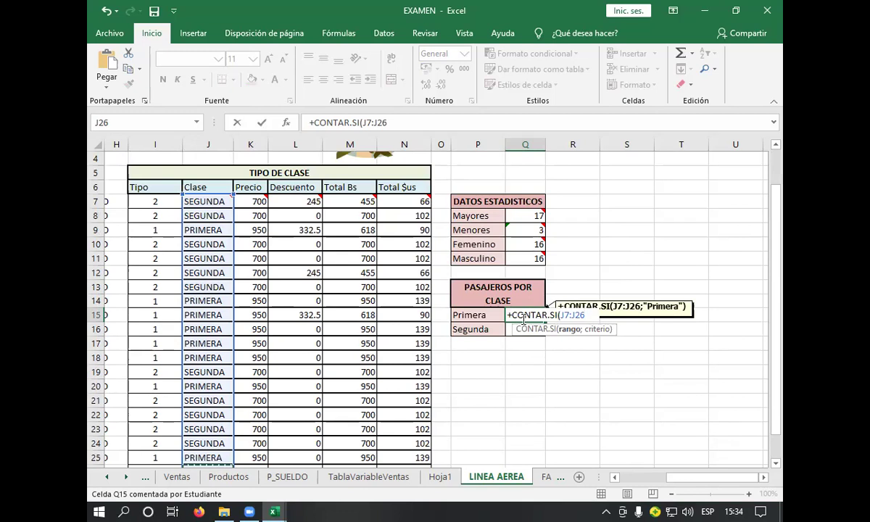
{"action": "type", "text": ";"}
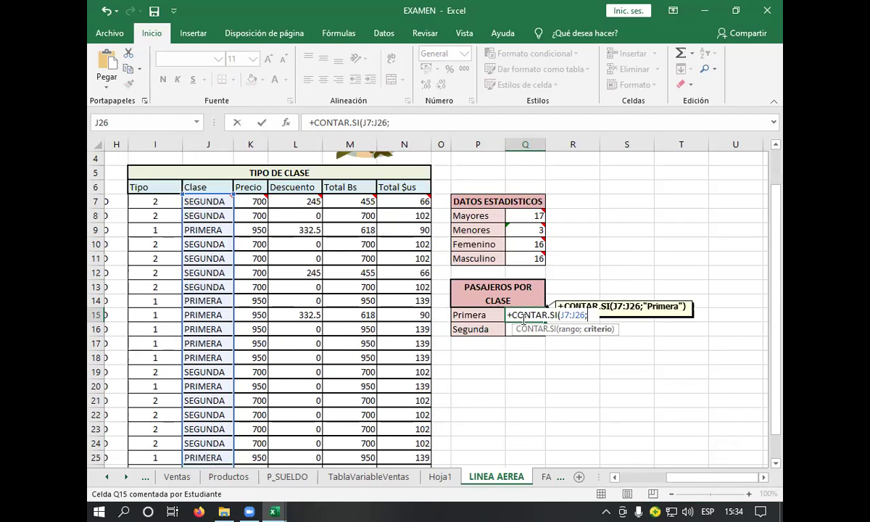
{"action": "type", "text": "\"PRIMARIA2"}
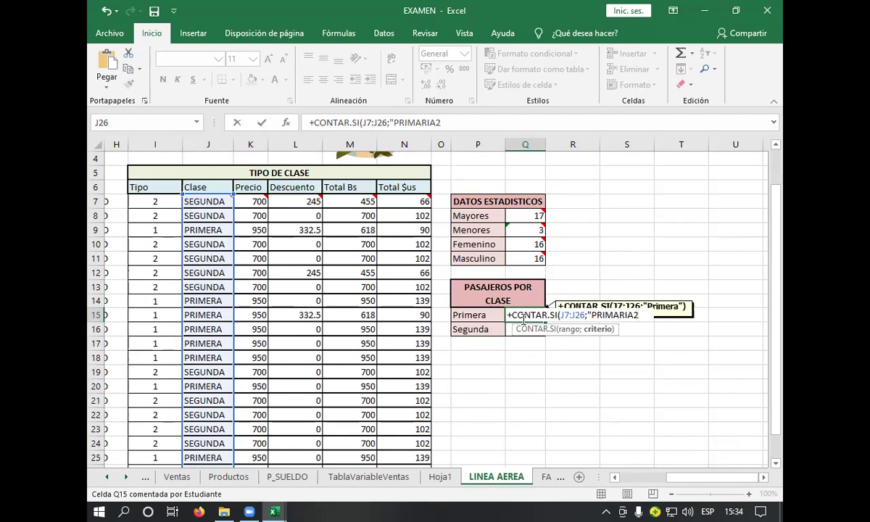
{"action": "type", "text": "\""}
{"action": "key", "text": "BackSpace"}
{"action": "key", "text": "BackSpace"}
{"action": "key", "text": "BackSpace"}
{"action": "key", "text": "BackSpace"}
{"action": "key", "text": "BackSpace"}
{"action": "type", "text": "R"}
{"action": "key", "text": "BackSpace"}
{"action": "type", "text": "ERA"}
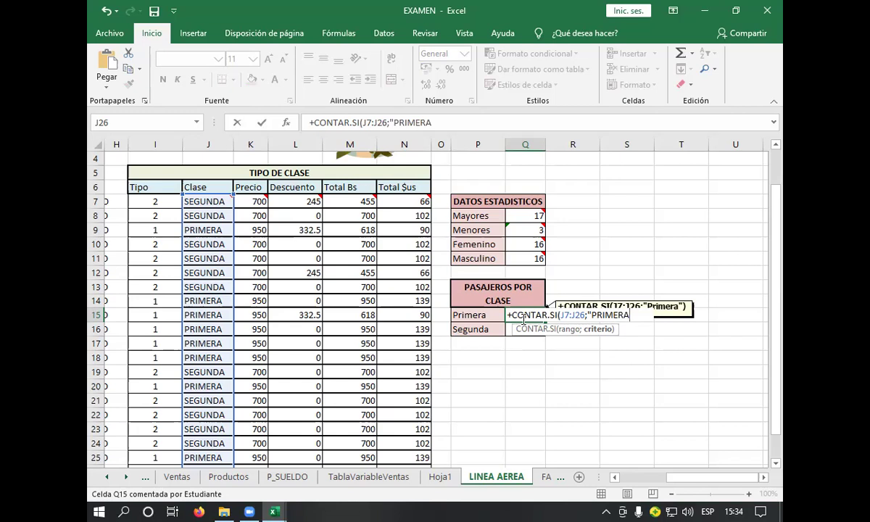
{"action": "type", "text": "\""}
{"action": "key", "text": "Return"}
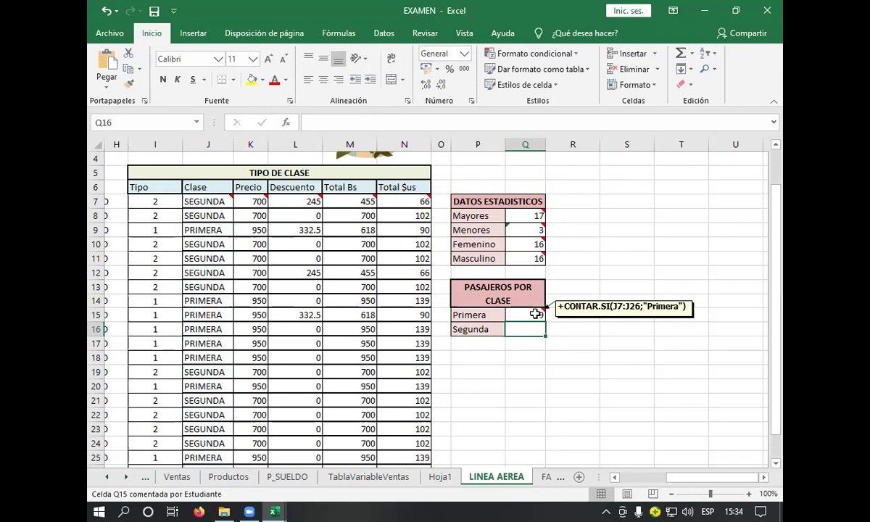
Step: Reopen the Primera formula in Q15 for editing, accidentally inserting a Q16 reference
{"action": "left_click", "coordinate": [514, 312]}
{"action": "double_click", "coordinate": [514, 311]}
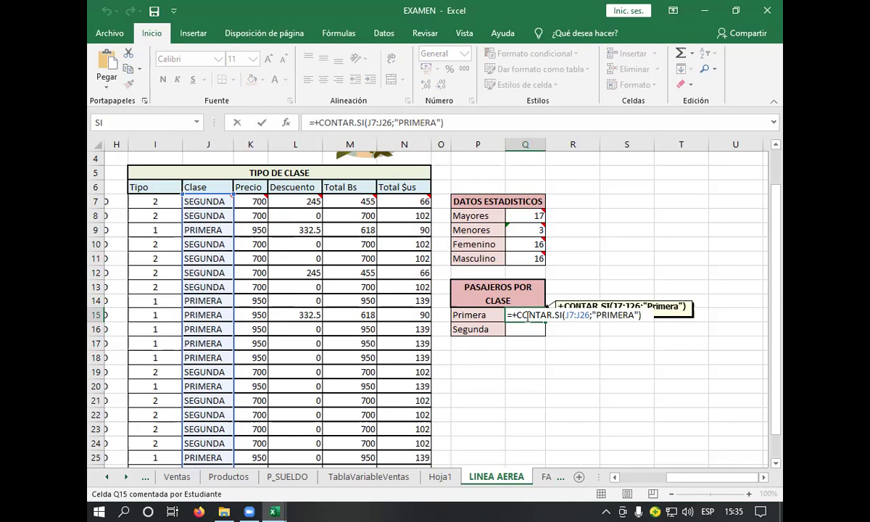
{"action": "left_click", "coordinate": [530, 328]}
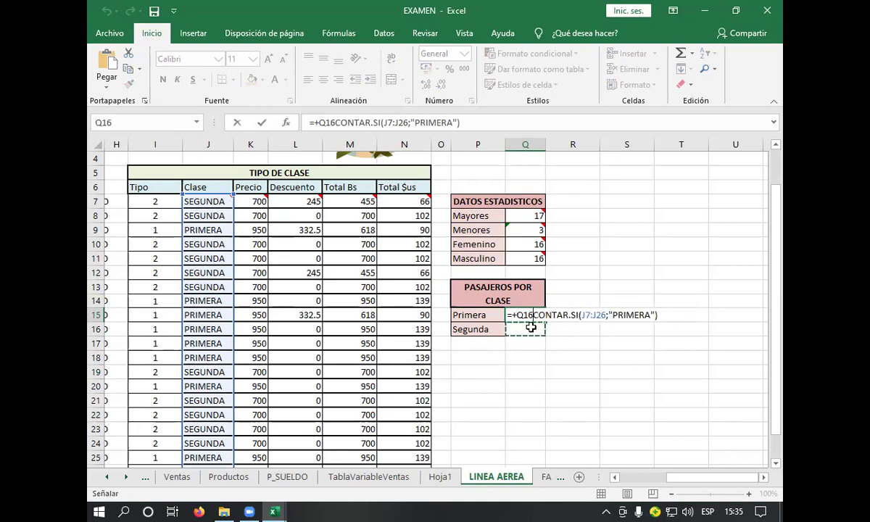
Step: Discard the accidental Primera edit and copy the Q15 formula down to Q16
{"action": "key", "text": "Escape"}
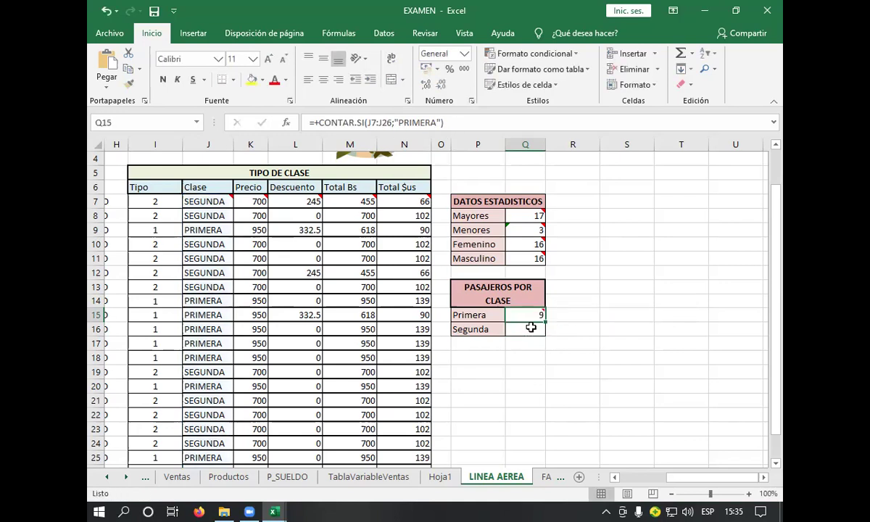
{"action": "left_click", "coordinate": [532, 328]}
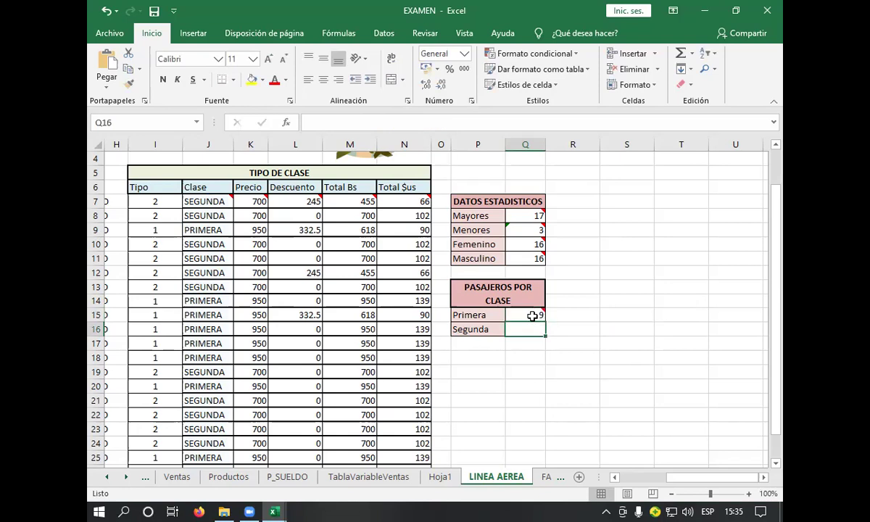
{"action": "left_click", "coordinate": [537, 315]}
{"action": "left_click_drag", "start_coordinate": [544, 322], "coordinate": [545, 334]}
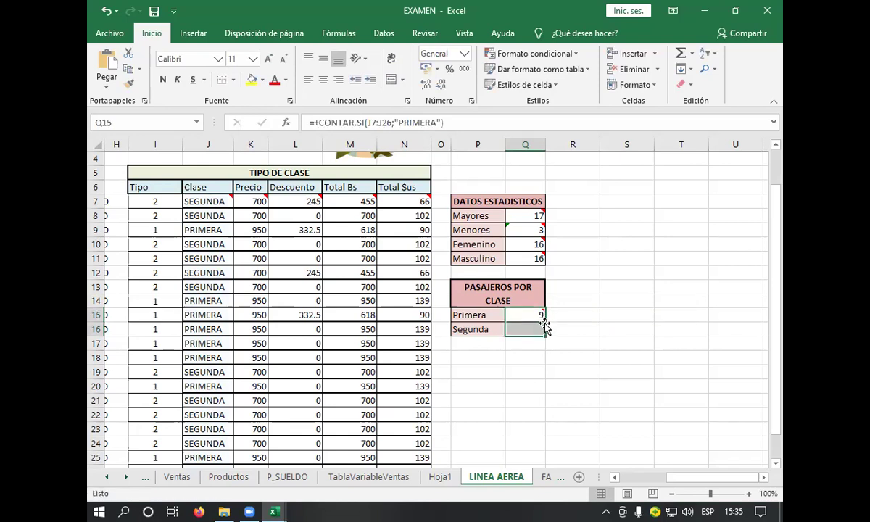
{"action": "left_click", "coordinate": [526, 329]}
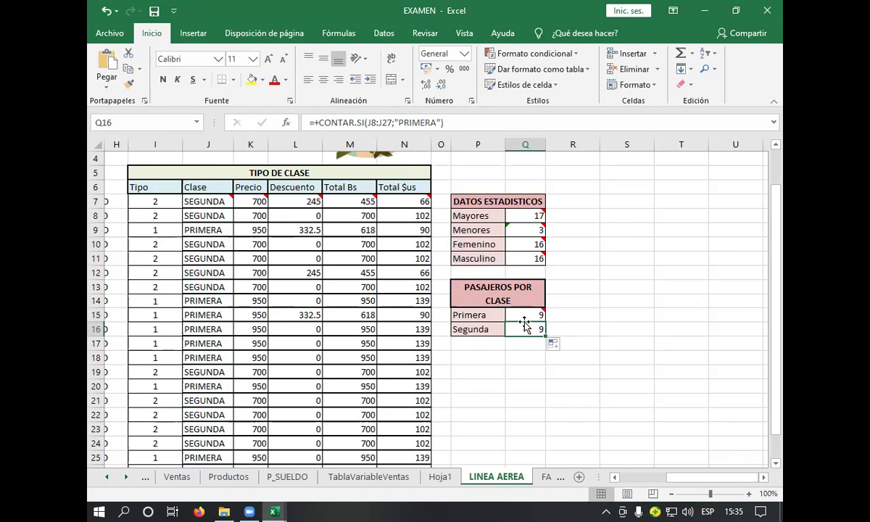
{"action": "left_click", "coordinate": [525, 318]}
{"action": "left_click", "coordinate": [532, 328]}
{"action": "double_click", "coordinate": [532, 328]}
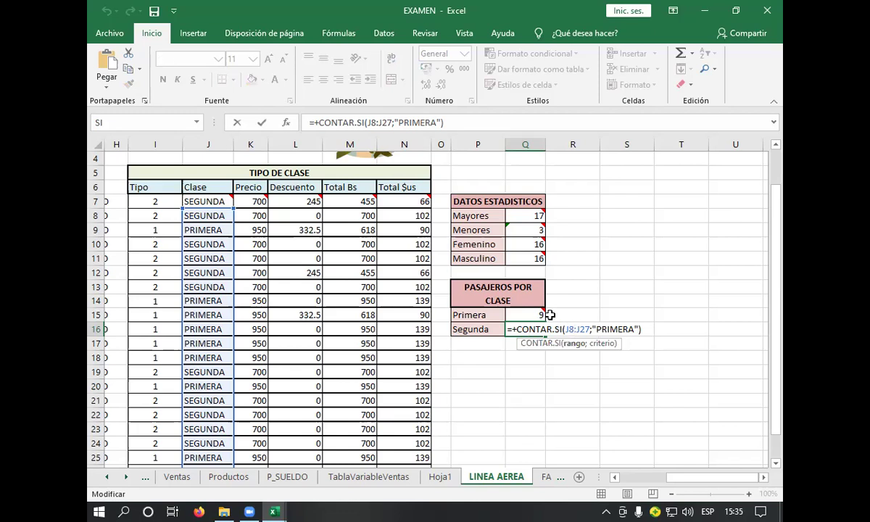
Step: Fix Q16's range to J7:J26 and its criterion to "SEGUNDA", giving 11
{"action": "key", "text": "BackSpace"}
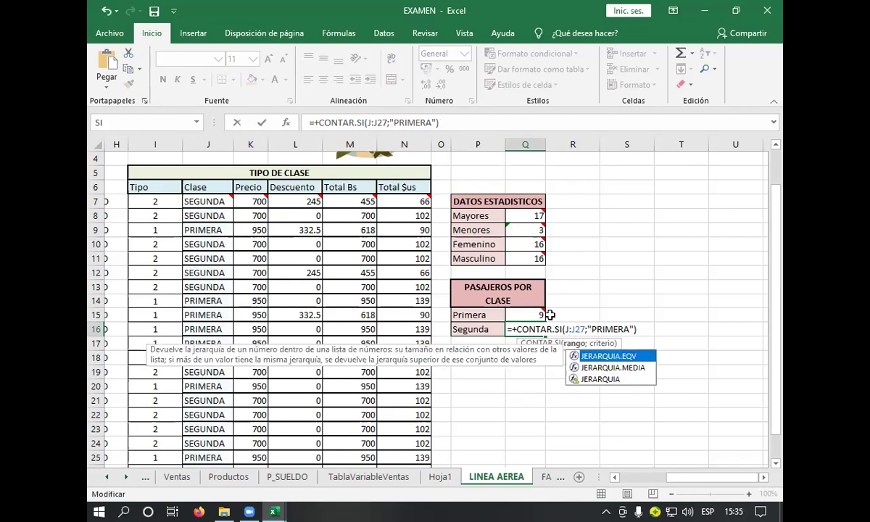
{"action": "type", "text": "7"}
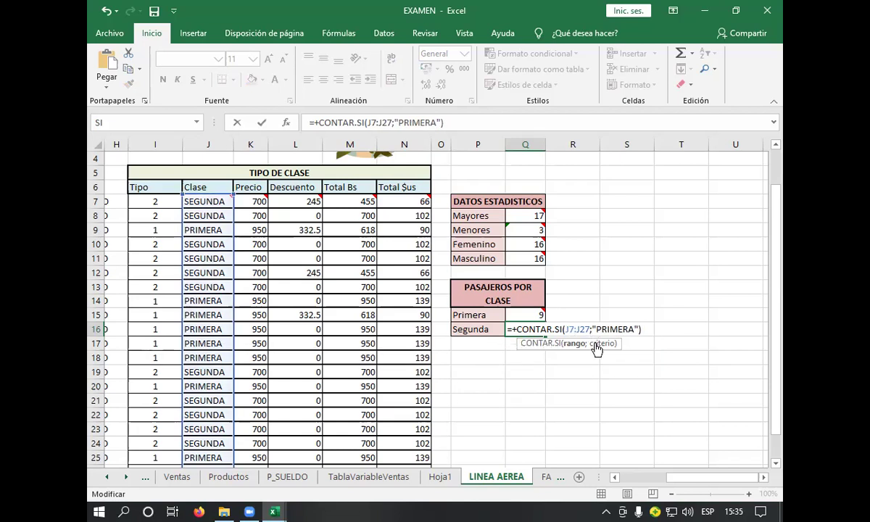
{"action": "left_click", "coordinate": [390, 122]}
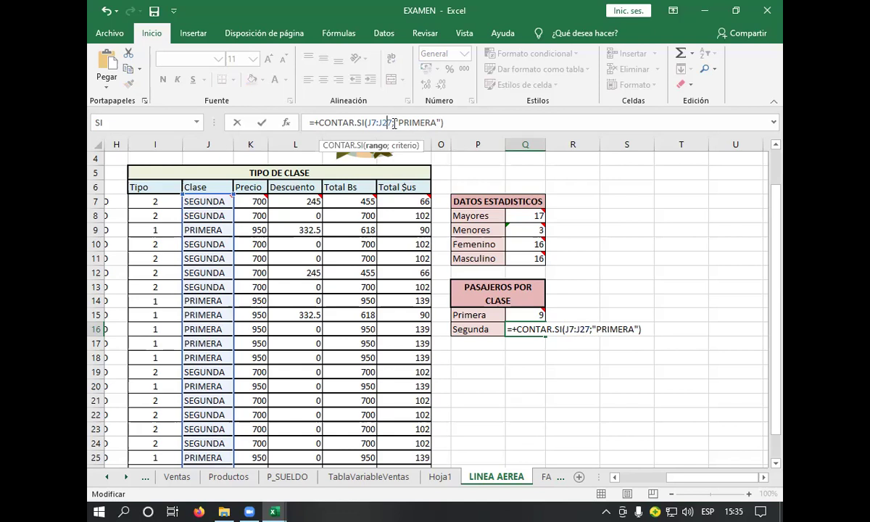
{"action": "key", "text": "BackSpace"}
{"action": "type", "text": "6"}
{"action": "left_click_drag", "start_coordinate": [436, 122], "coordinate": [399, 123]}
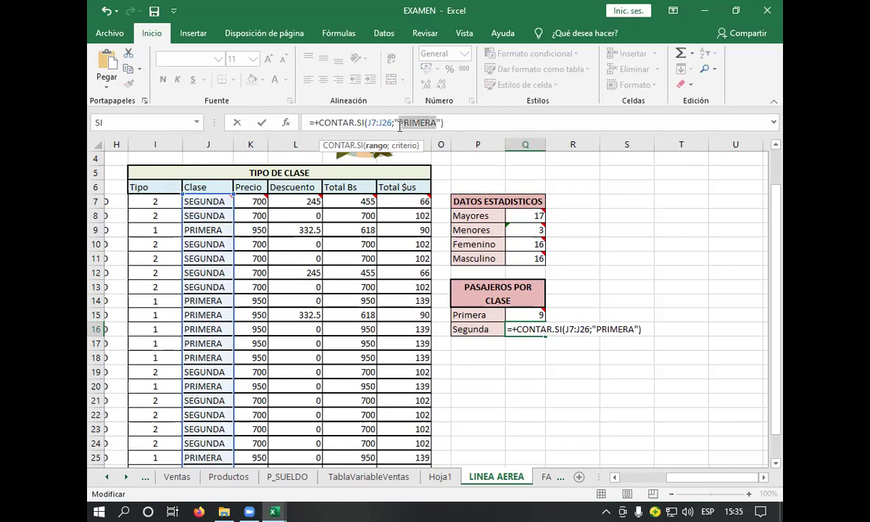
{"action": "key", "text": "BackSpace"}
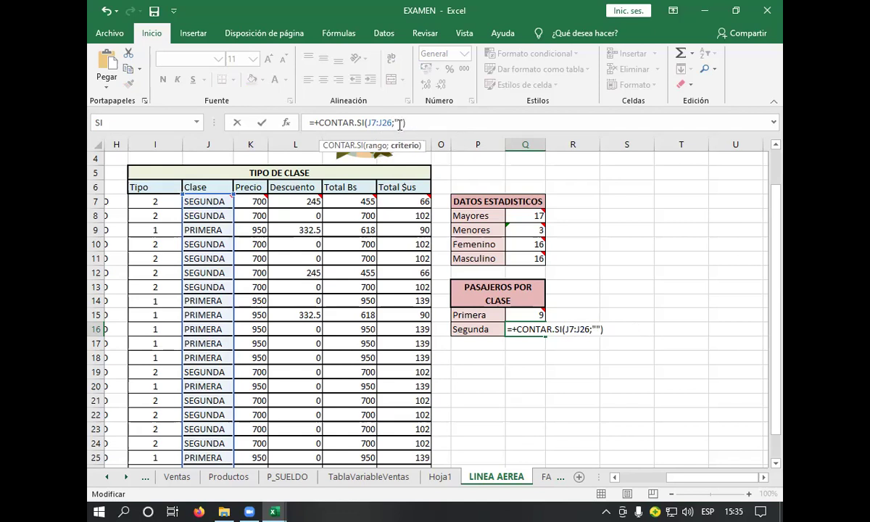
{"action": "type", "text": "SEGUNDA"}
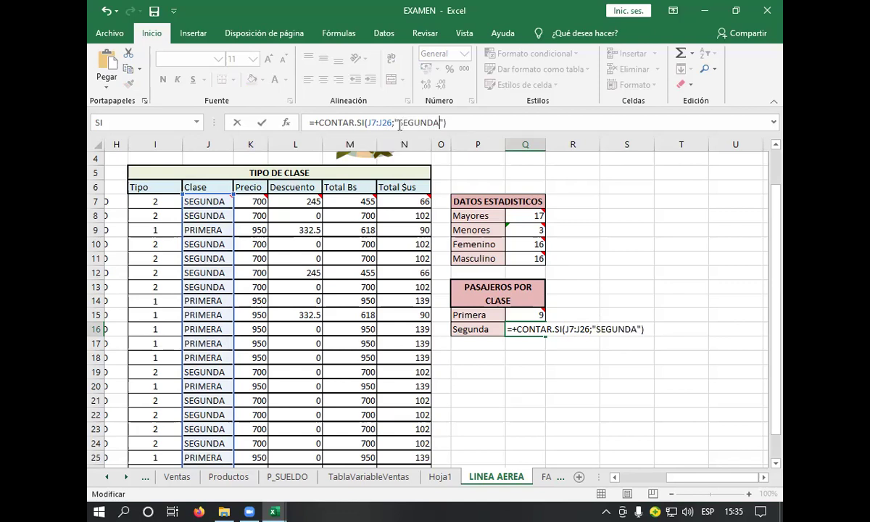
{"action": "key", "text": "Return"}
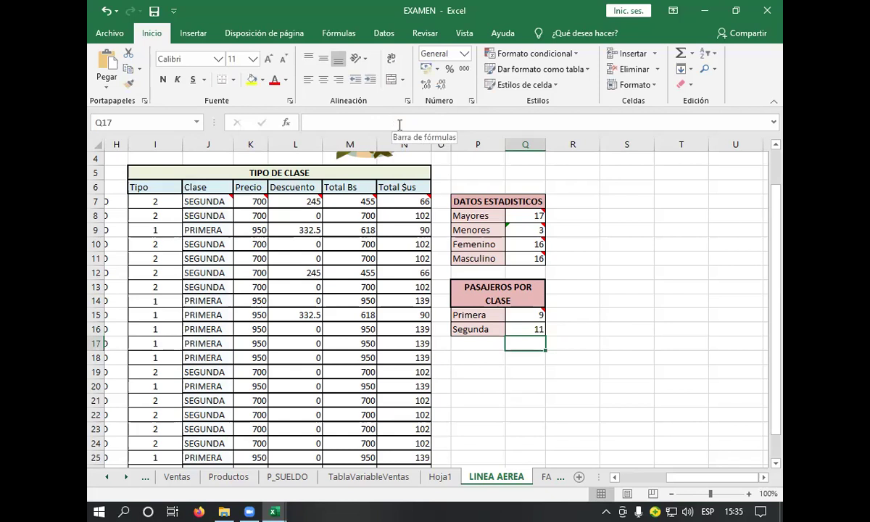
{"action": "double_click", "coordinate": [526, 327]}
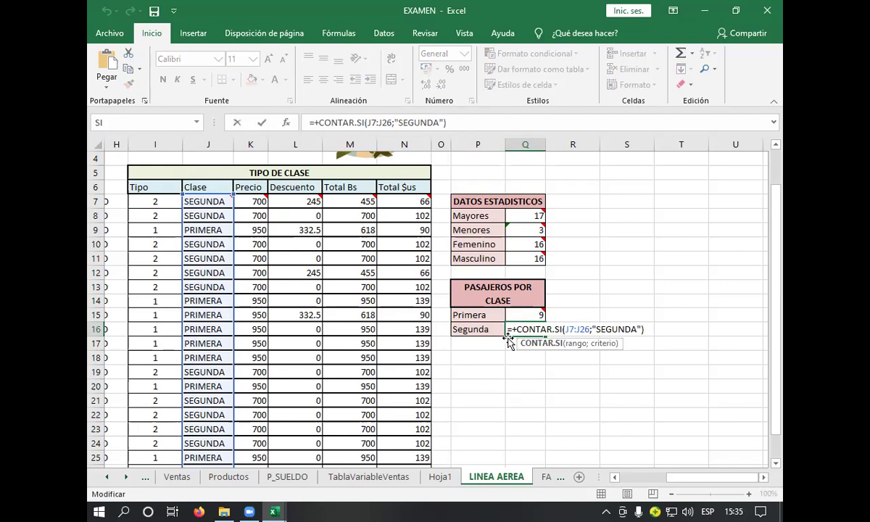
{"action": "left_click", "coordinate": [521, 314]}
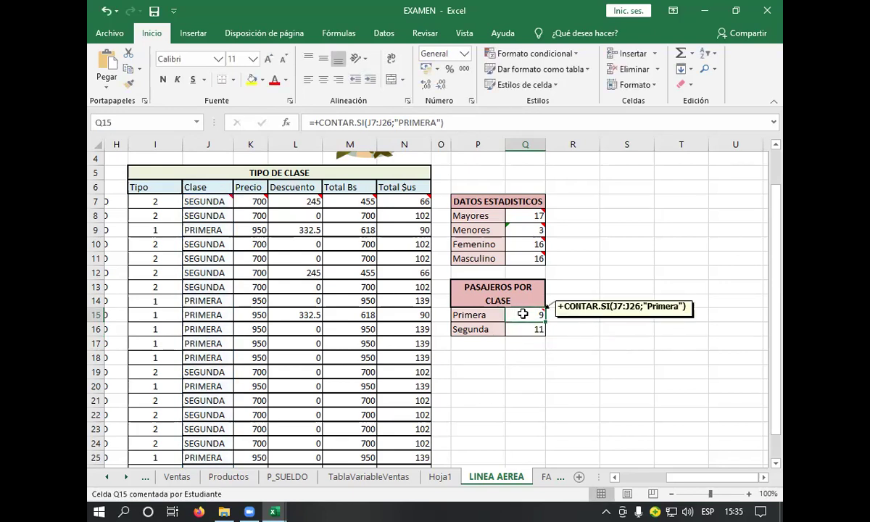